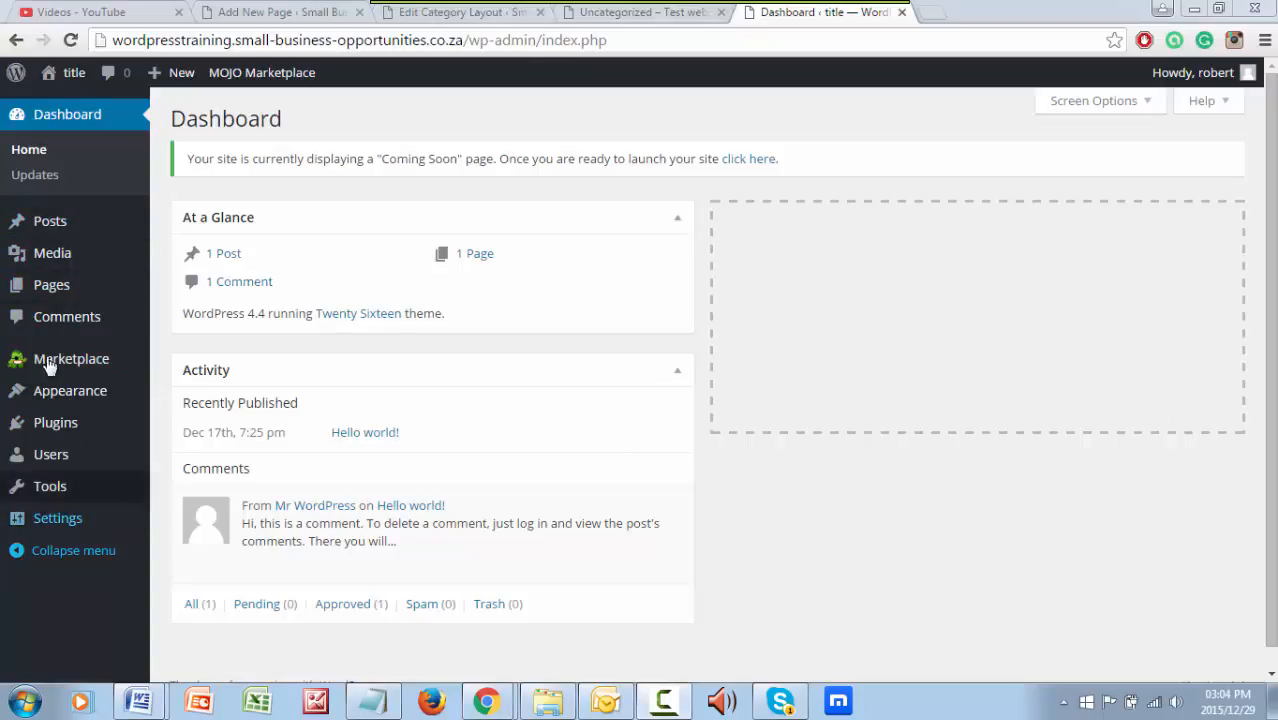
Open the general settings and set the site title to "WordPress Training Videos", correcting its misspelled words
{"action": "mouse_move", "coordinate": [92, 430]}
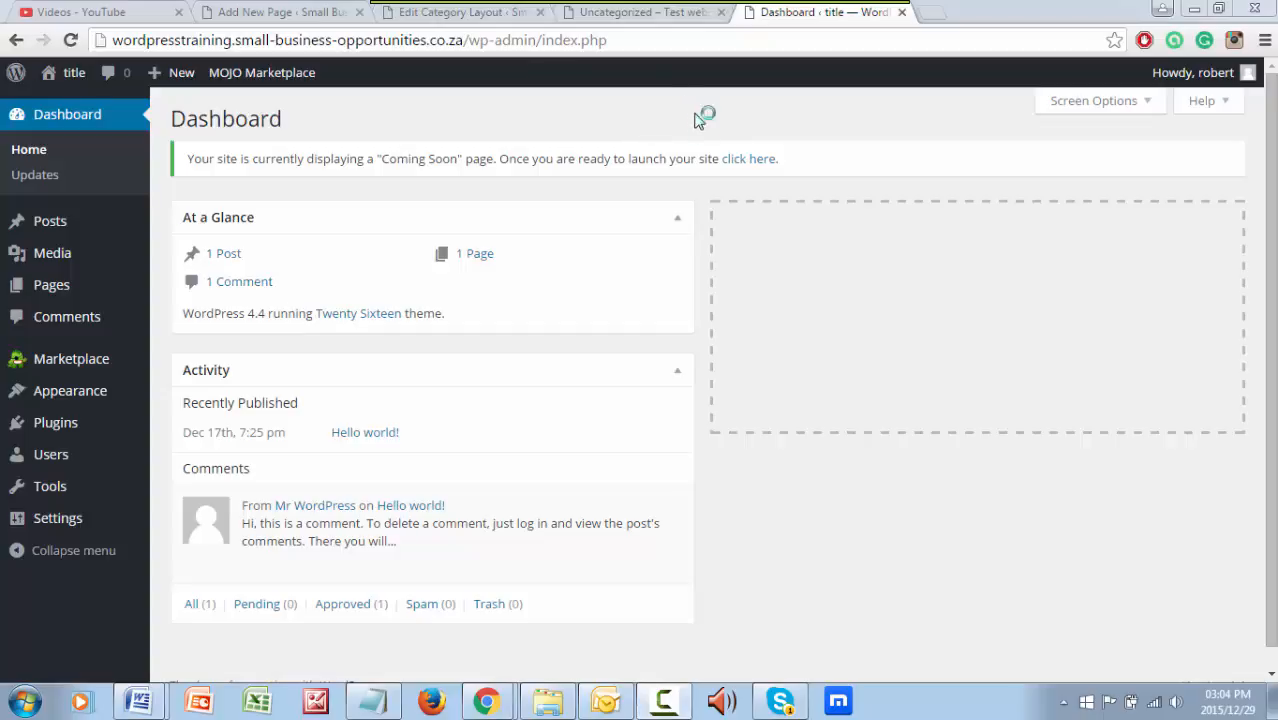
{"action": "mouse_move", "coordinate": [207, 526]}
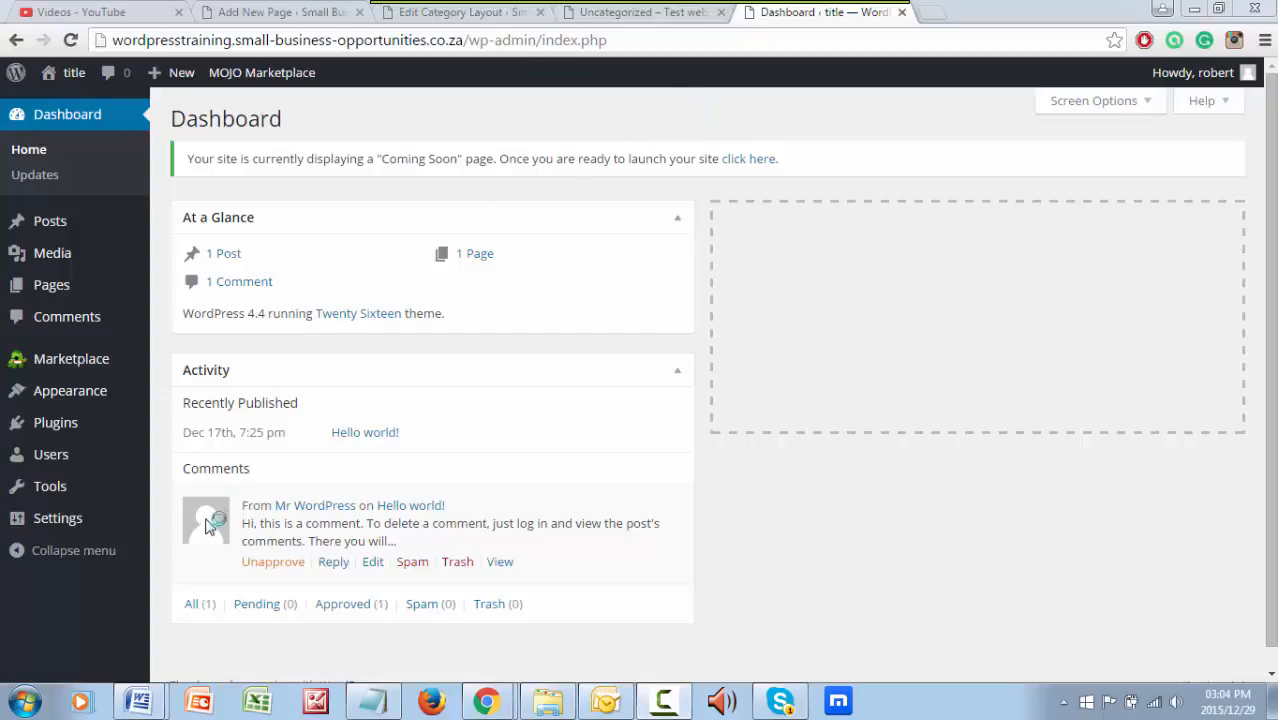
{"action": "left_click", "coordinate": [62, 520]}
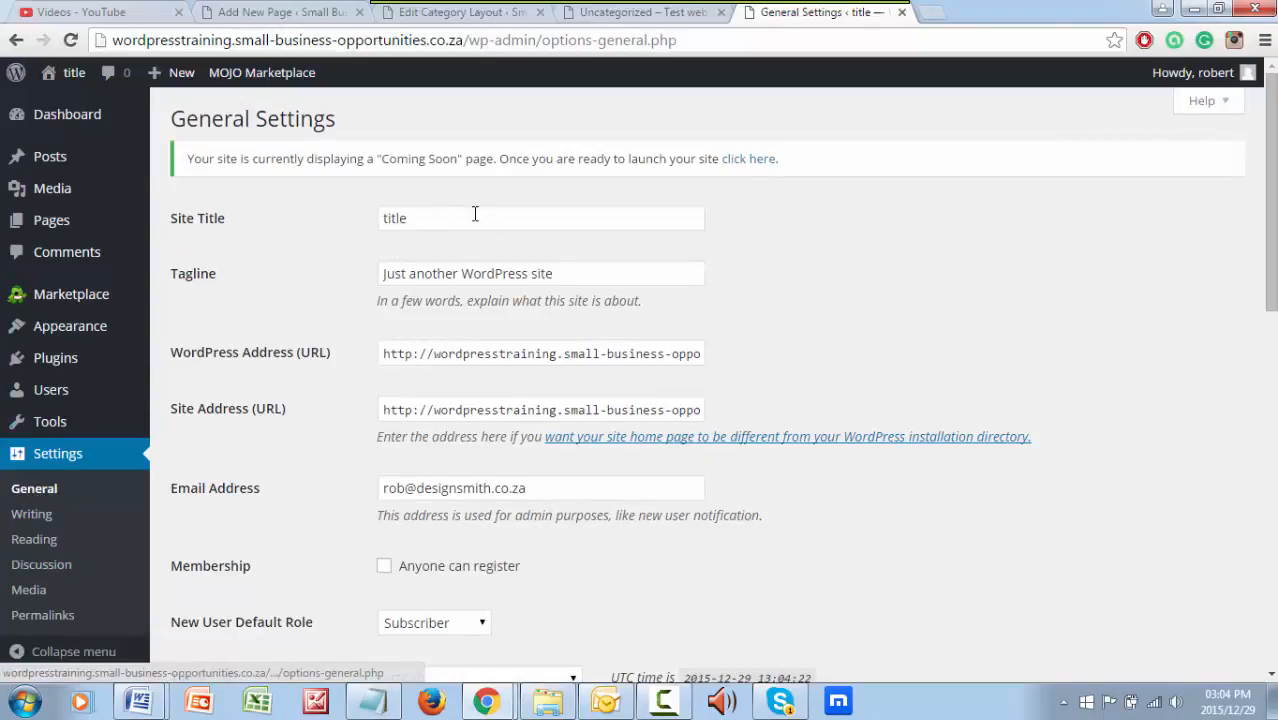
{"action": "left_click_drag", "start_coordinate": [418, 218], "coordinate": [360, 222]}
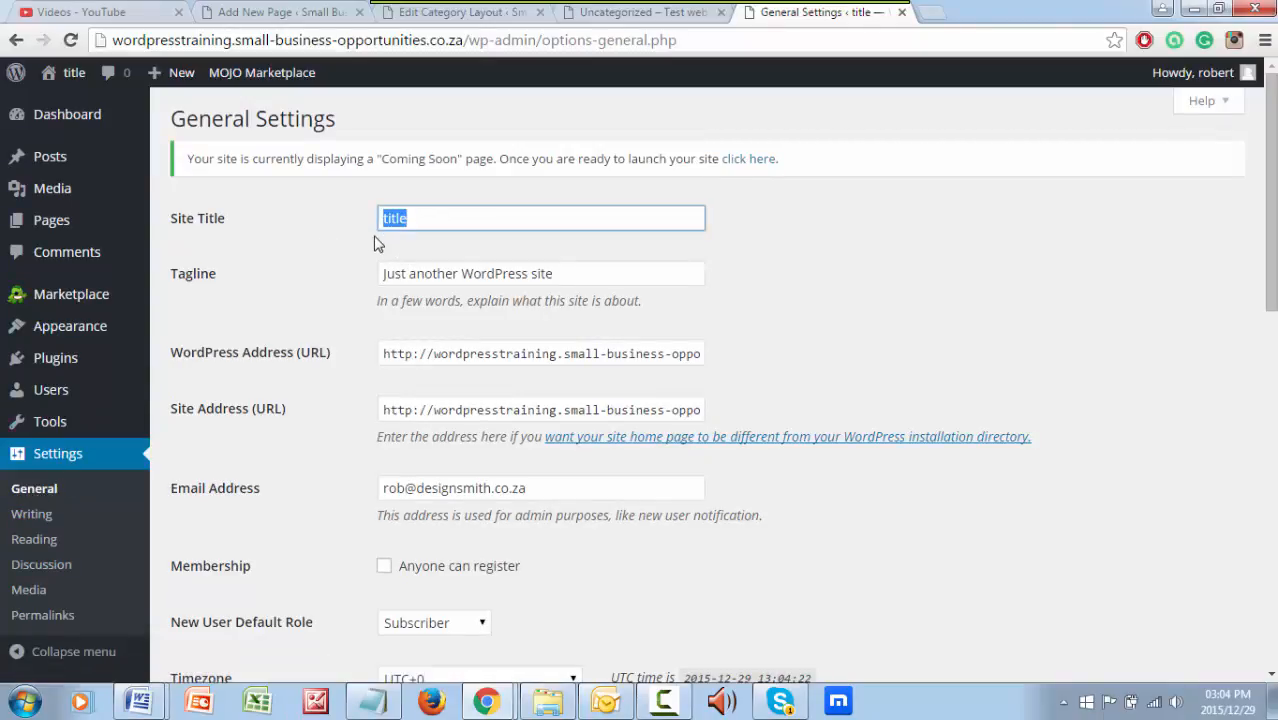
{"action": "type", "text": "Wordpre"}
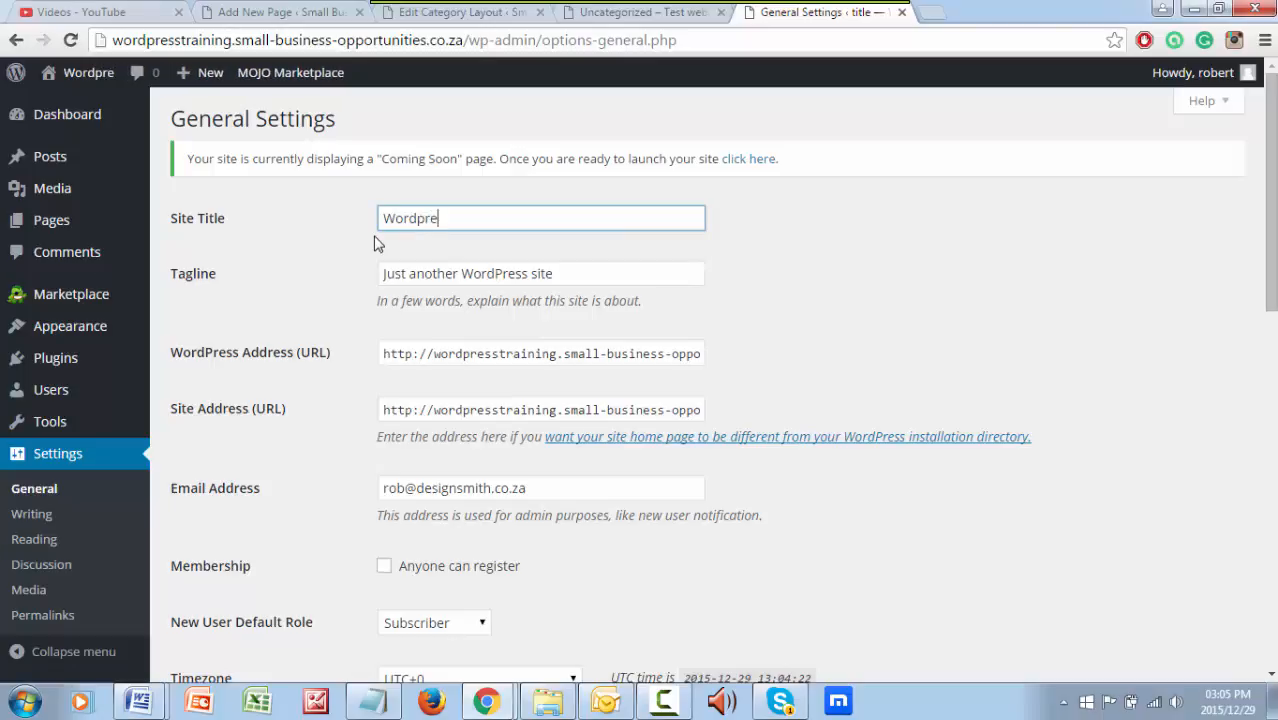
{"action": "type", "text": "ss Train"}
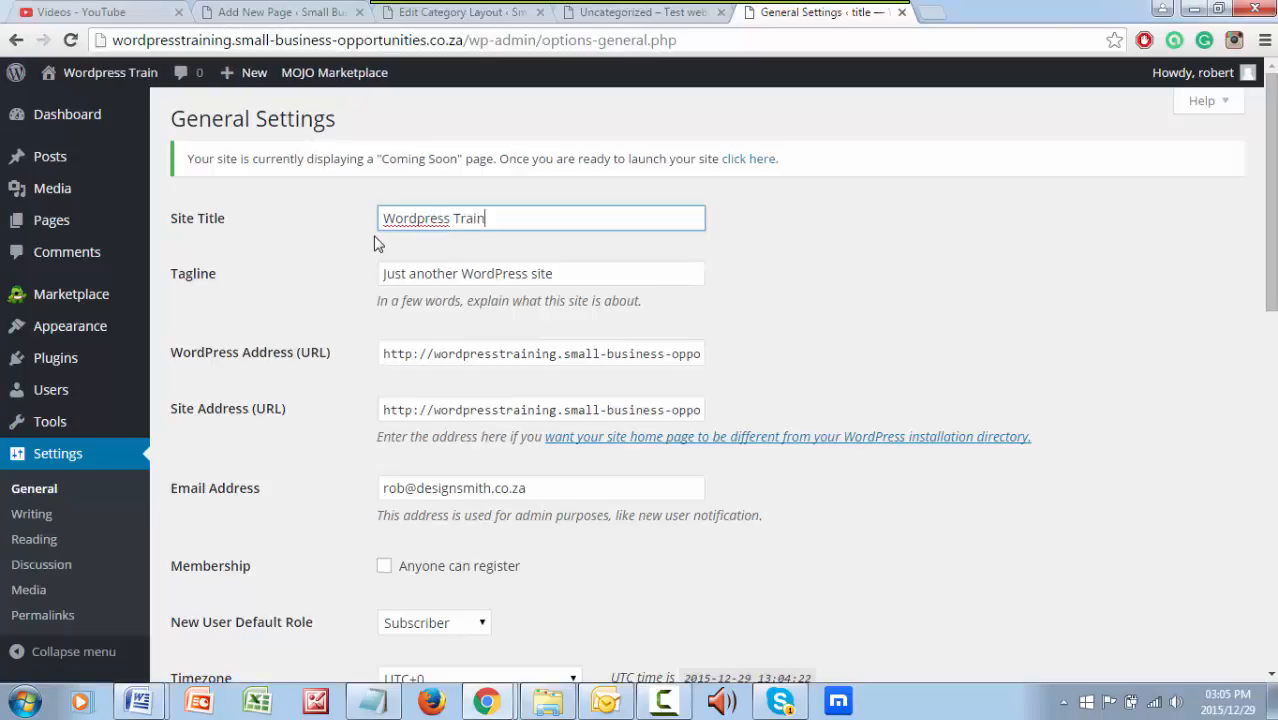
{"action": "type", "text": "ign Video"}
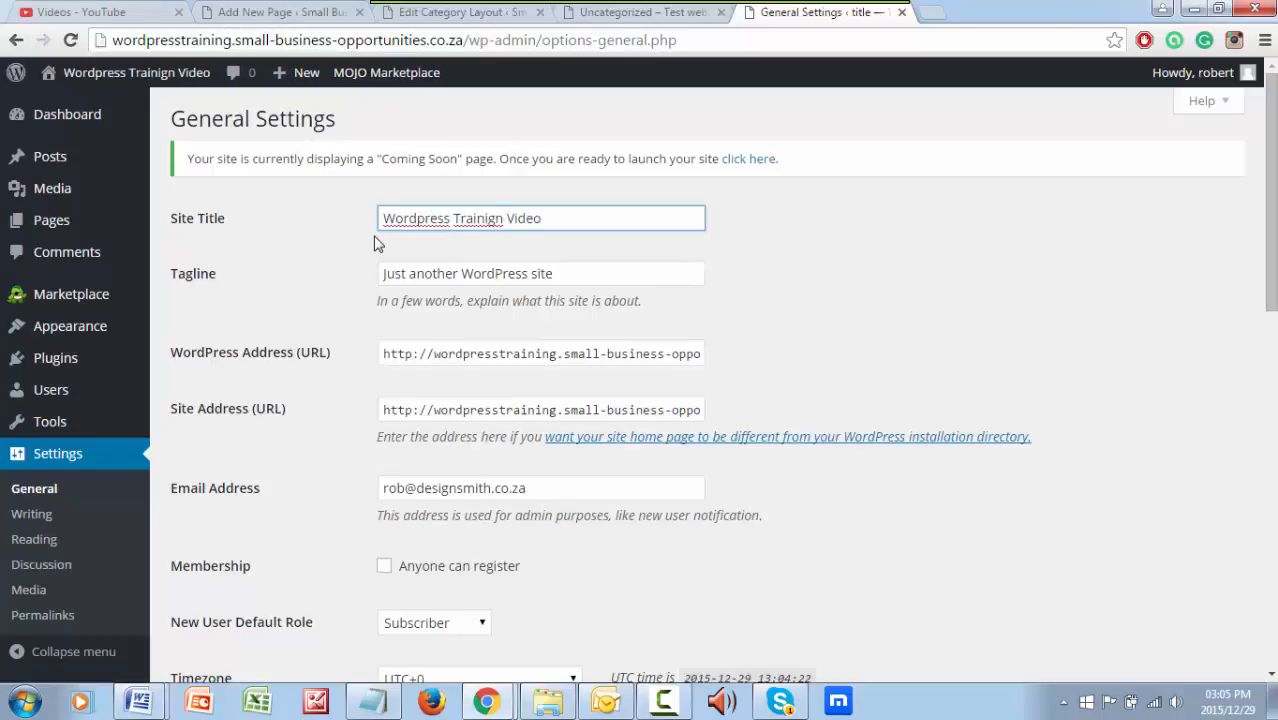
{"action": "type", "text": "s"}
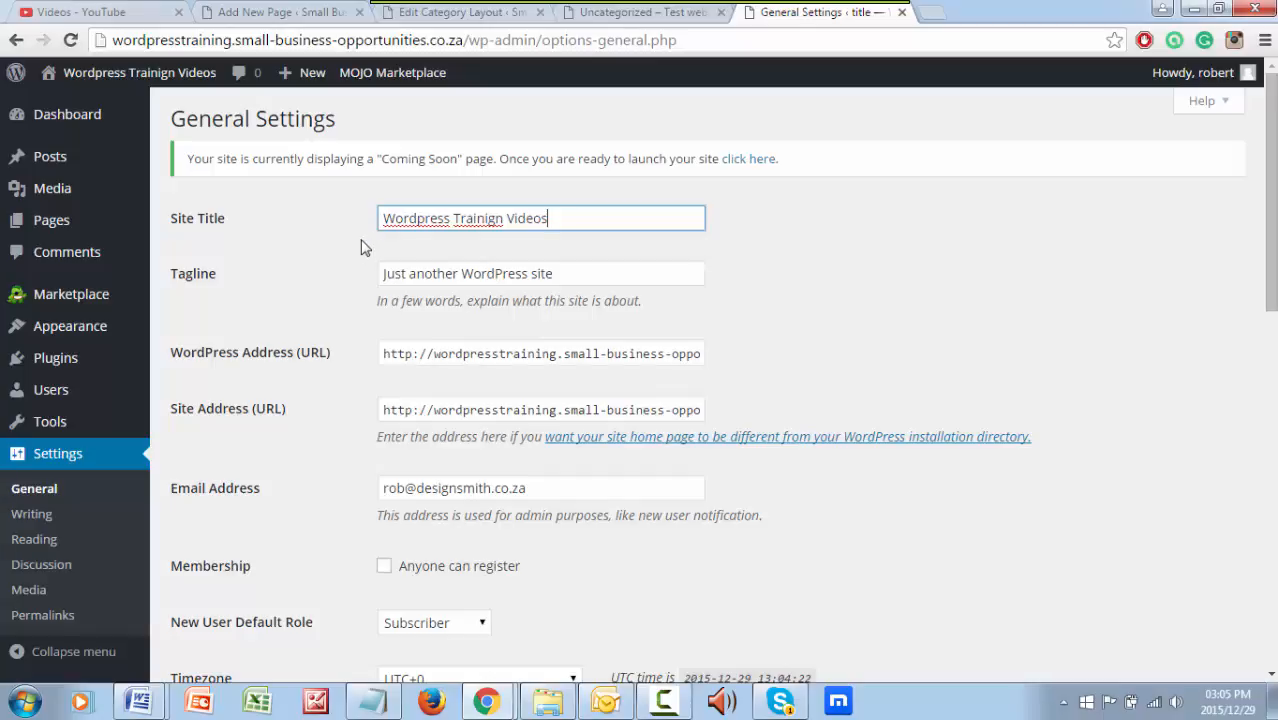
{"action": "right_click", "coordinate": [468, 220]}
{"action": "left_click", "coordinate": [515, 235]}
{"action": "right_click", "coordinate": [421, 218]}
{"action": "left_click", "coordinate": [486, 237]}
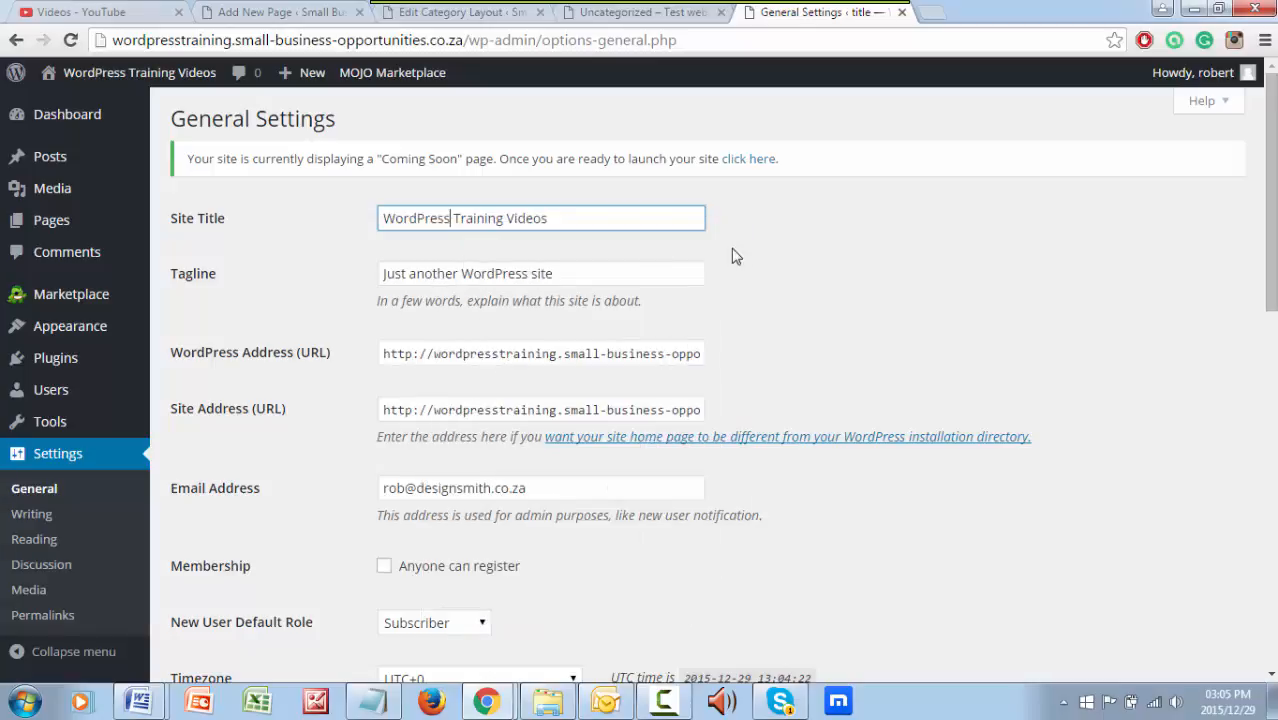
{"action": "left_click", "coordinate": [773, 234]}
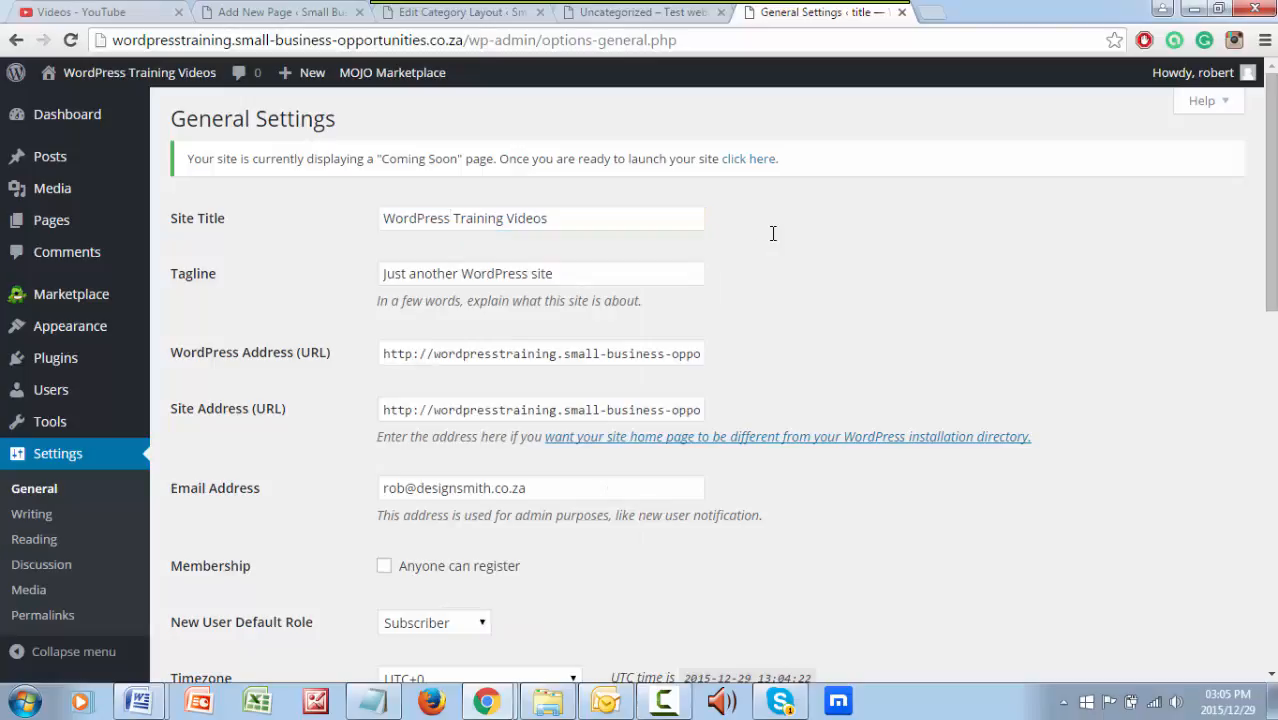
Set the tagline to "Not Just another WordPress site" and look over the remaining general settings
{"action": "left_click", "coordinate": [578, 273]}
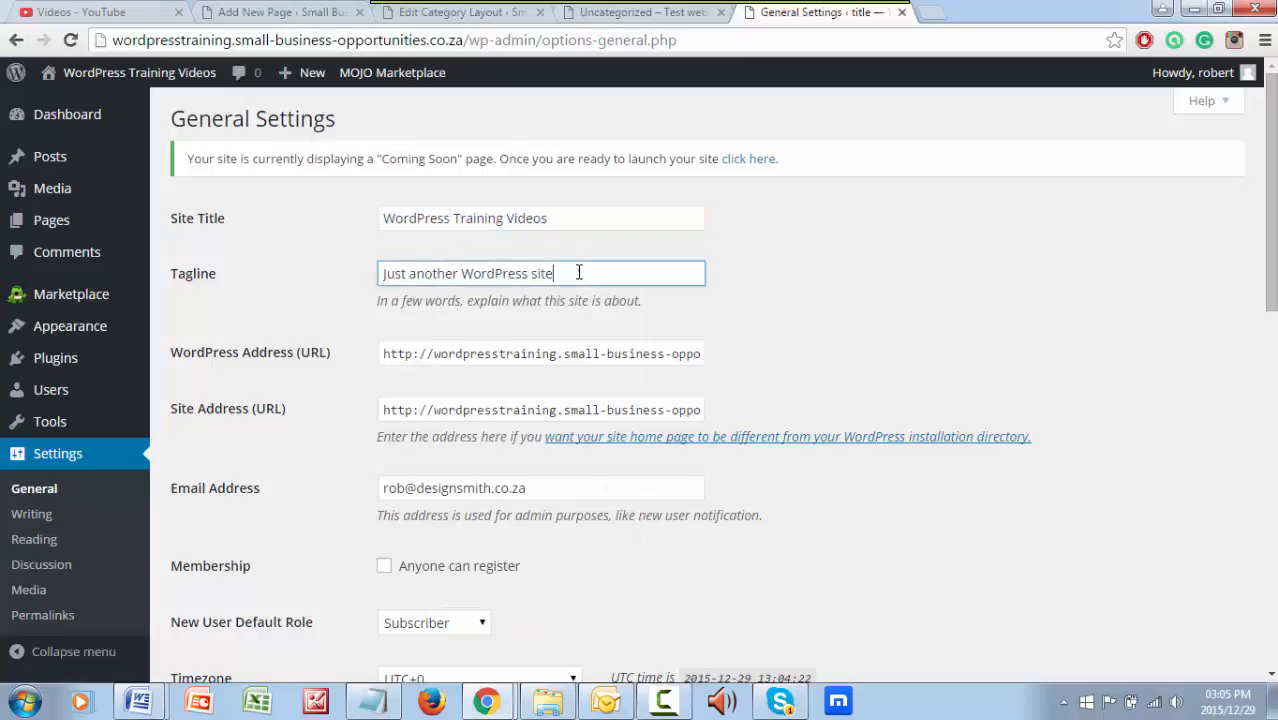
{"action": "left_click", "coordinate": [386, 274]}
{"action": "type", "text": "Not"}
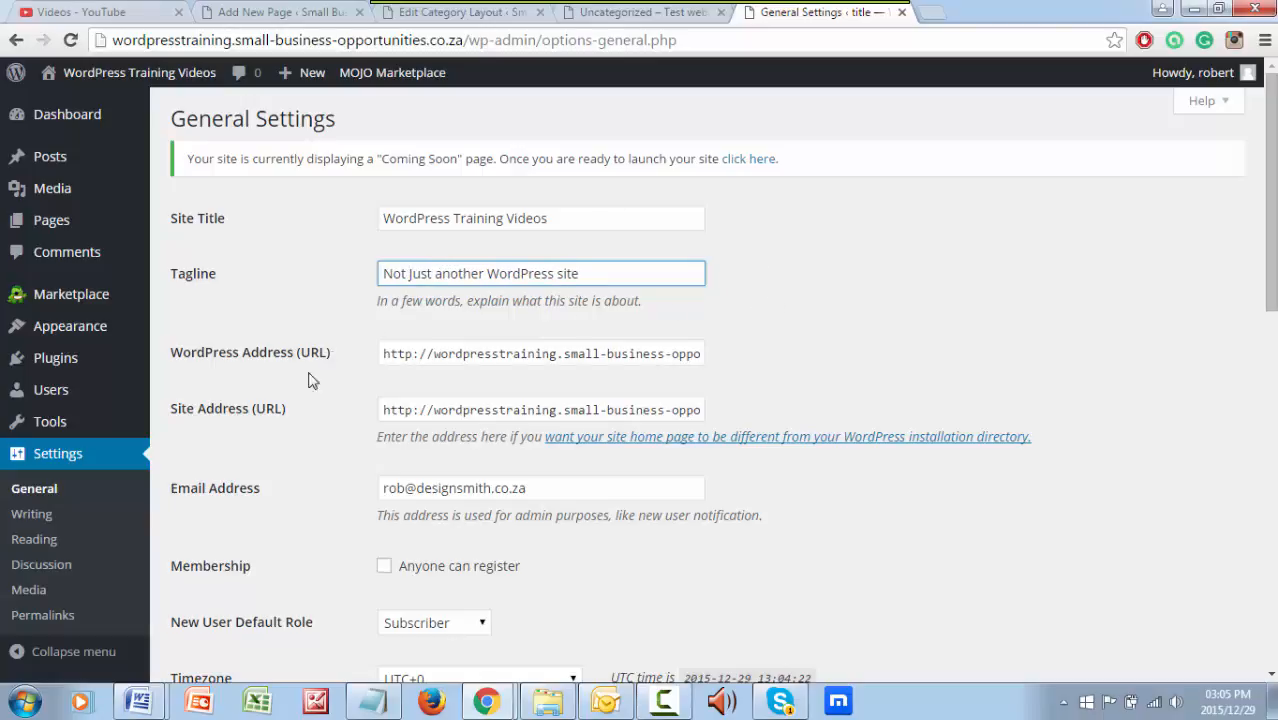
{"action": "left_click_drag", "start_coordinate": [542, 497], "coordinate": [315, 484]}
{"action": "left_click", "coordinate": [946, 345]}
{"action": "scroll", "coordinate": [902, 438], "scroll_direction": "down", "scroll_amount": 10}
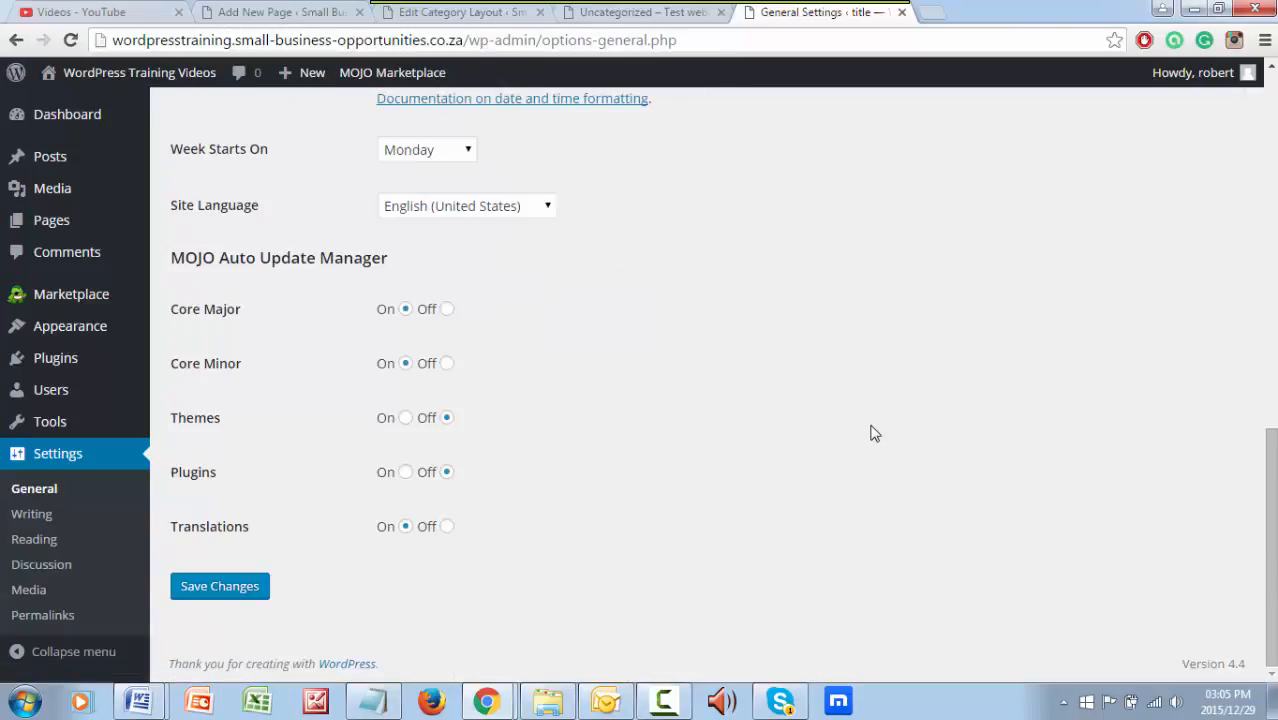
{"action": "scroll", "coordinate": [874, 425], "scroll_direction": "up", "scroll_amount": 10}
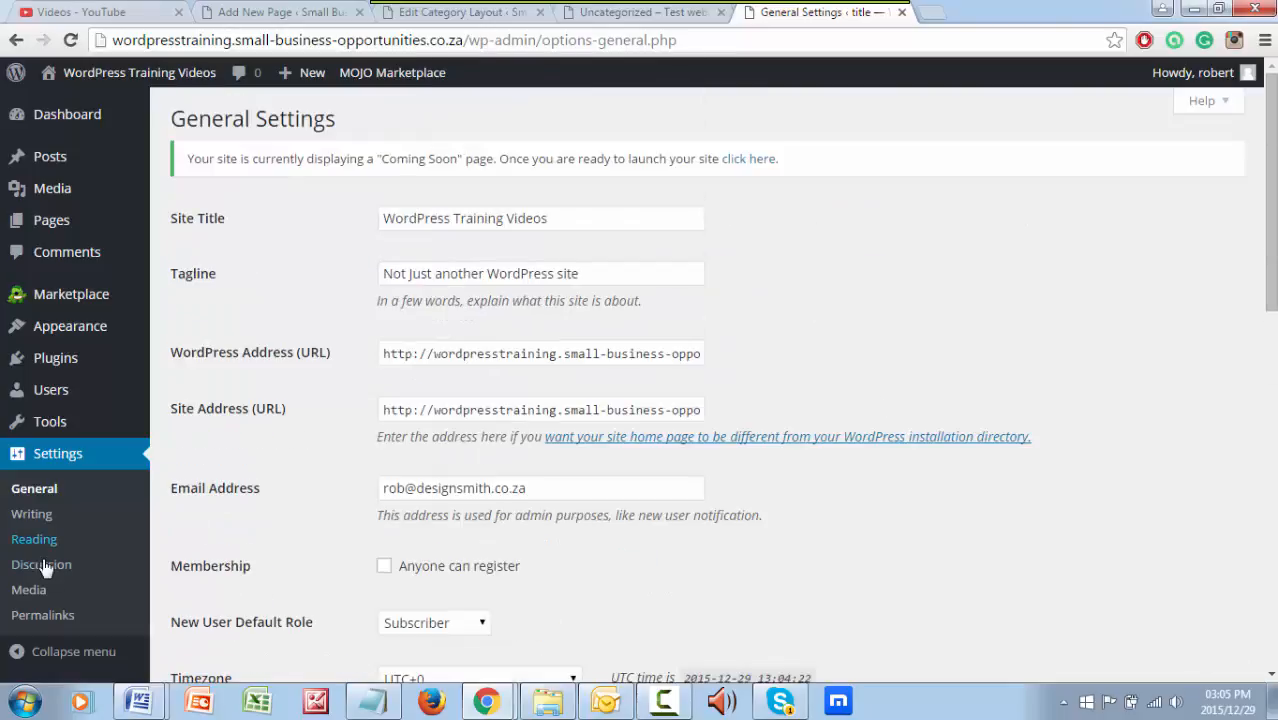
Change the permalink structure to Post name (/%postname%/) and save the permalink settings
{"action": "left_click", "coordinate": [25, 617]}
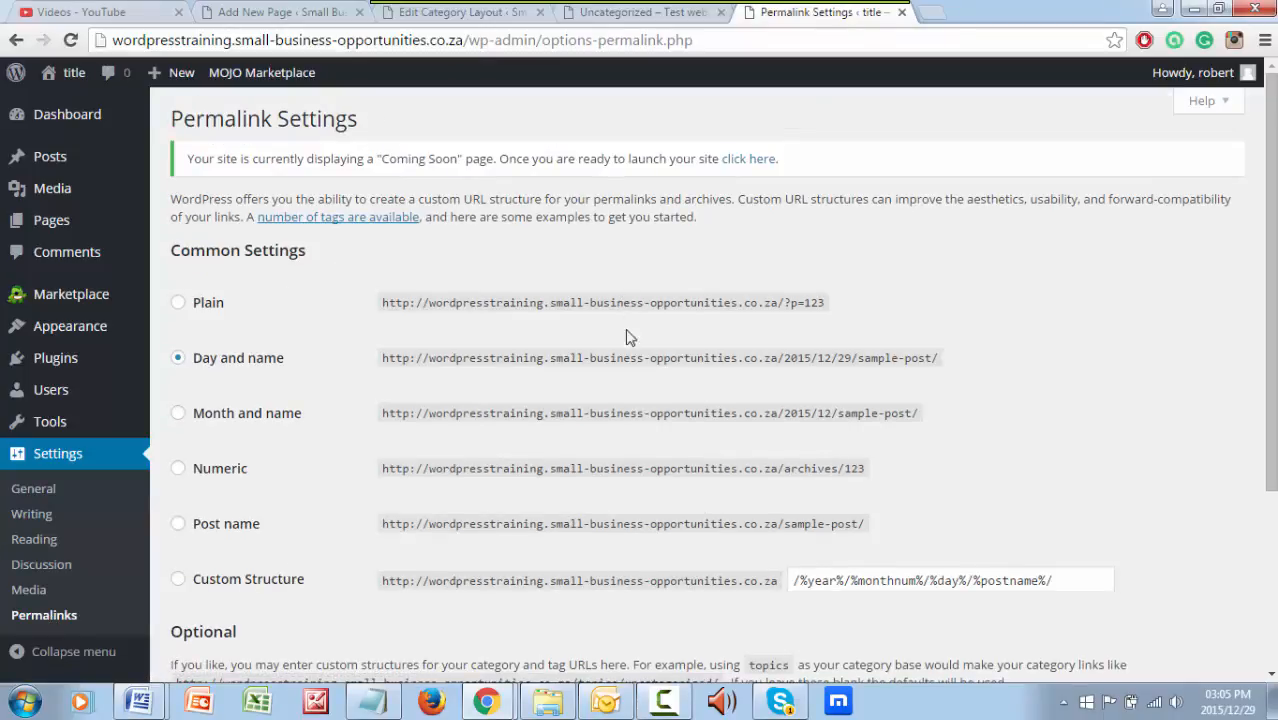
{"action": "scroll", "coordinate": [828, 362], "scroll_direction": "down", "scroll_amount": 1}
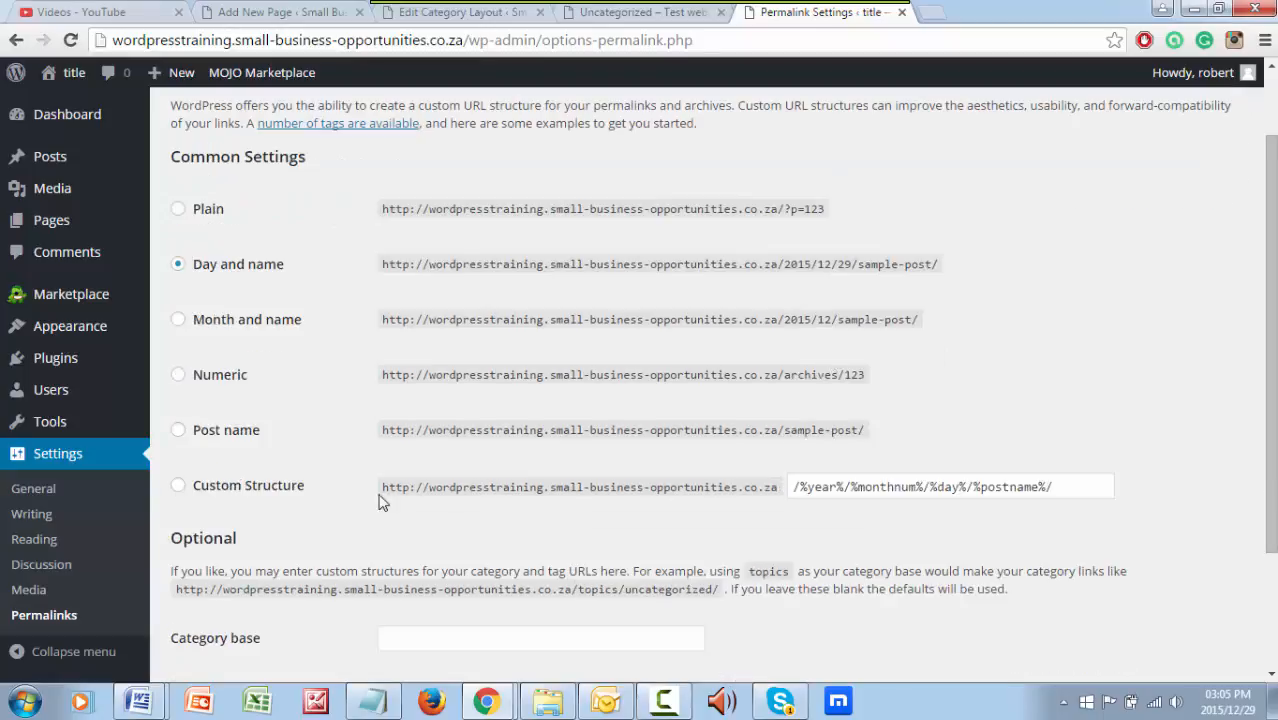
{"action": "left_click", "coordinate": [178, 432]}
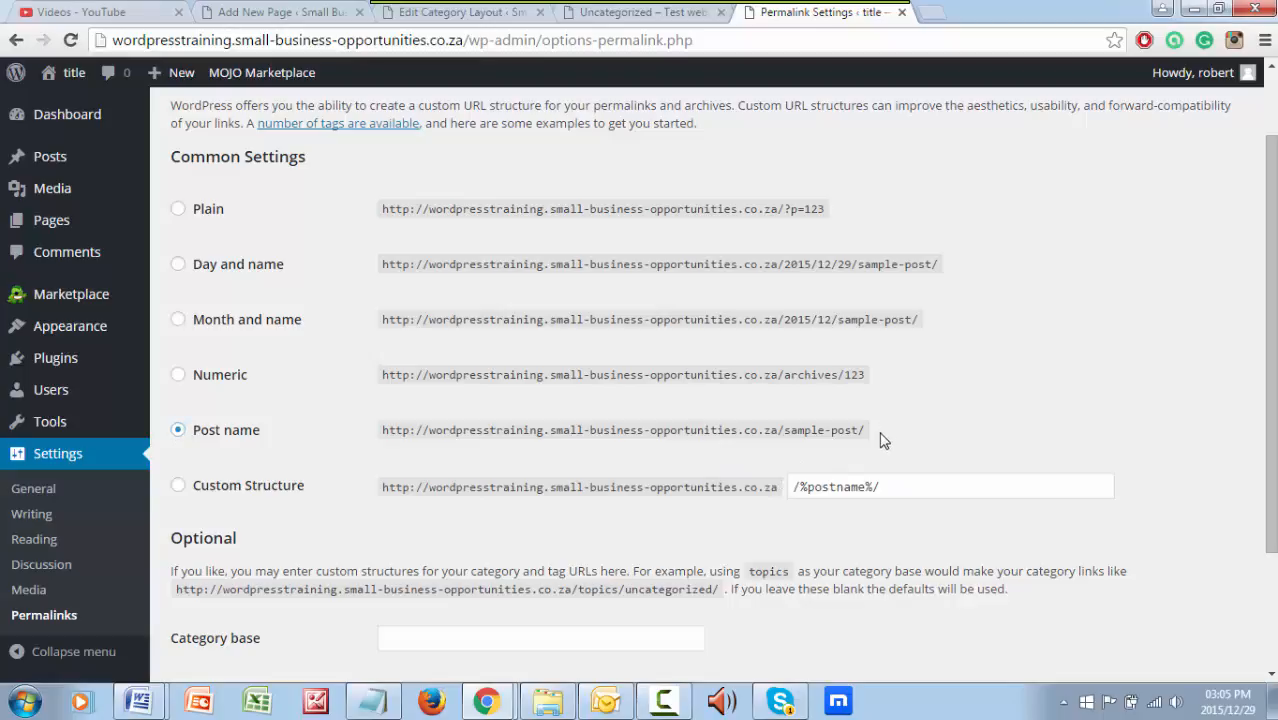
{"action": "left_click_drag", "start_coordinate": [890, 486], "coordinate": [778, 486]}
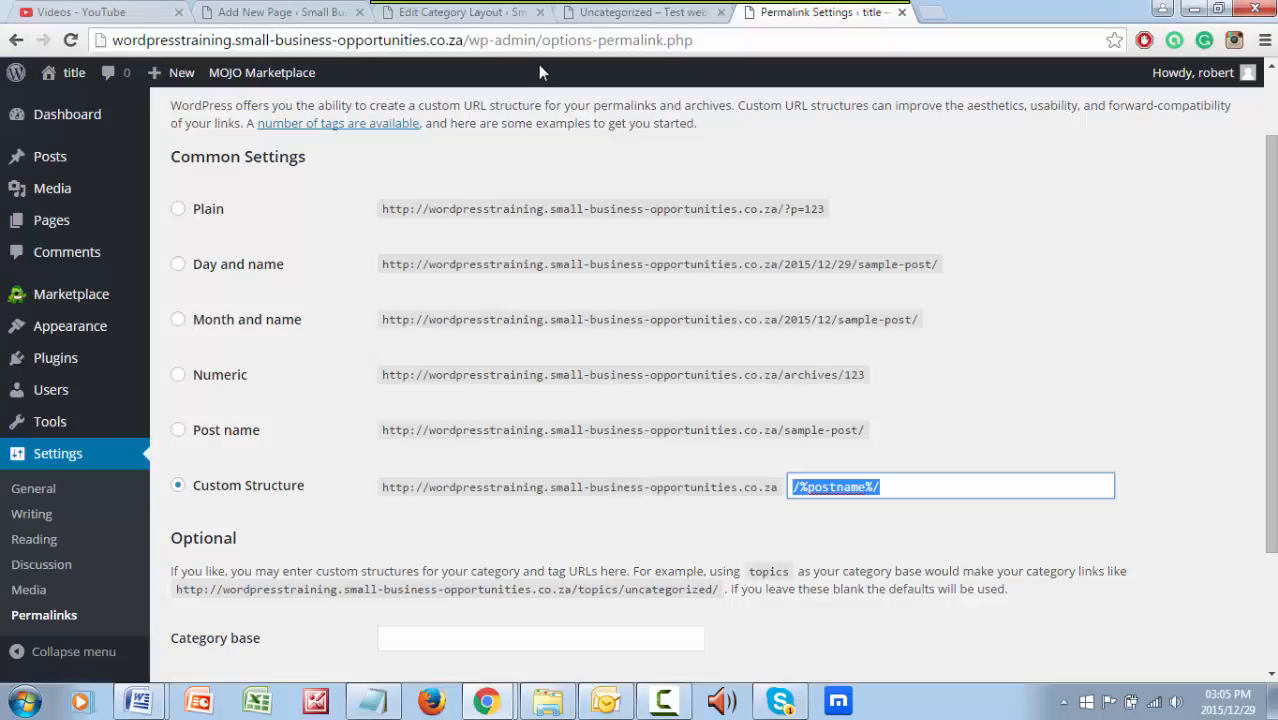
{"action": "left_click_drag", "start_coordinate": [833, 212], "coordinate": [791, 209]}
{"action": "left_click", "coordinate": [1085, 291]}
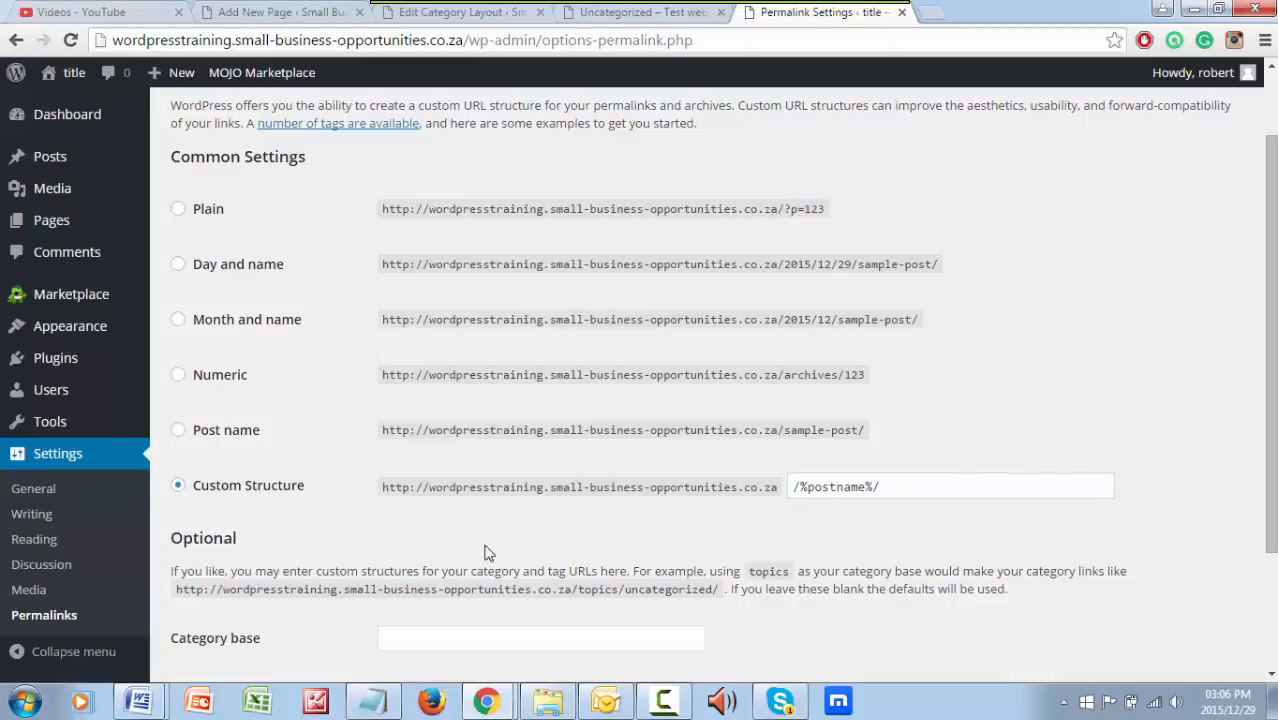
{"action": "scroll", "coordinate": [489, 553], "scroll_direction": "down", "scroll_amount": 2}
{"action": "left_click", "coordinate": [238, 589]}
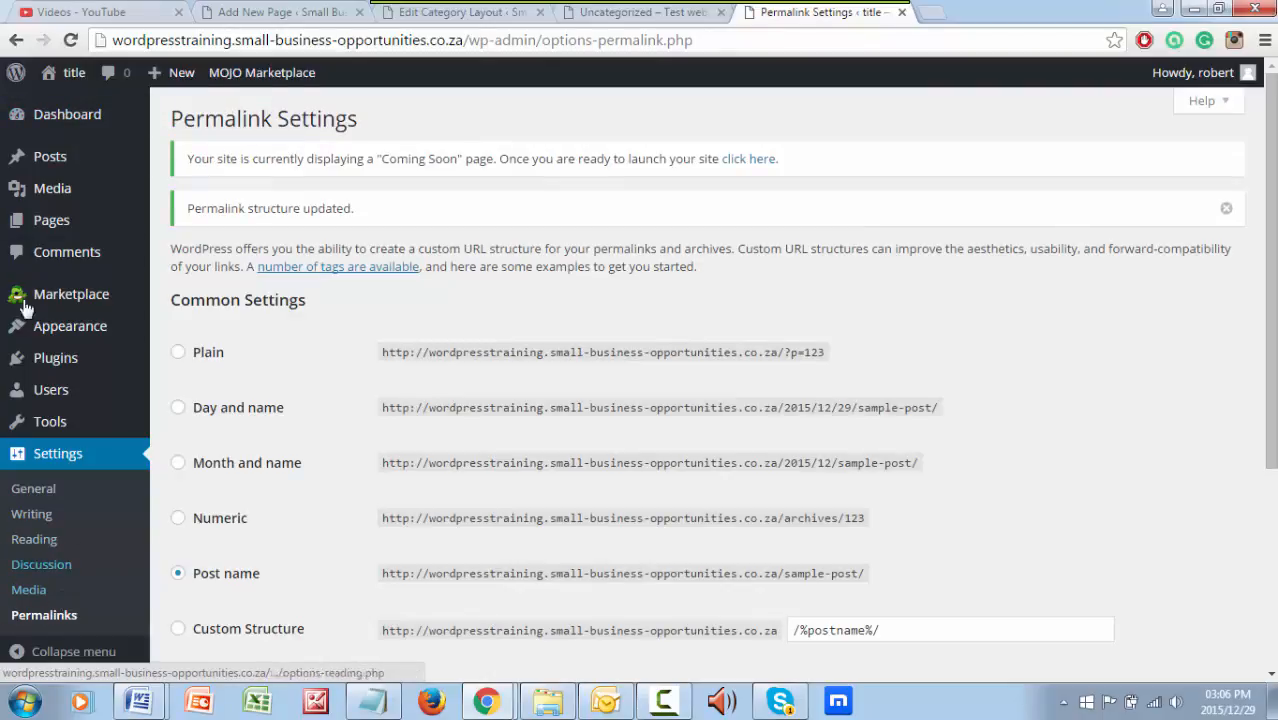
Move the "Hello world!" post to the trash from the list of all posts
{"action": "mouse_move", "coordinate": [58, 160]}
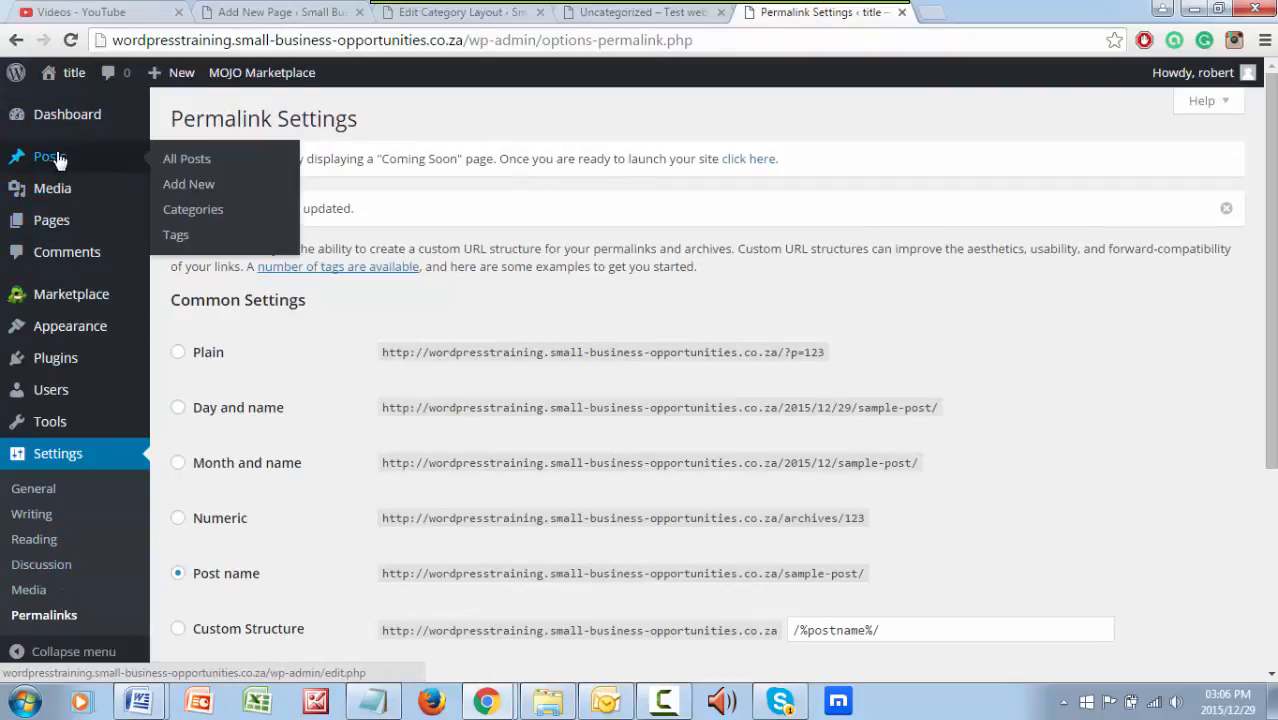
{"action": "left_click", "coordinate": [189, 161]}
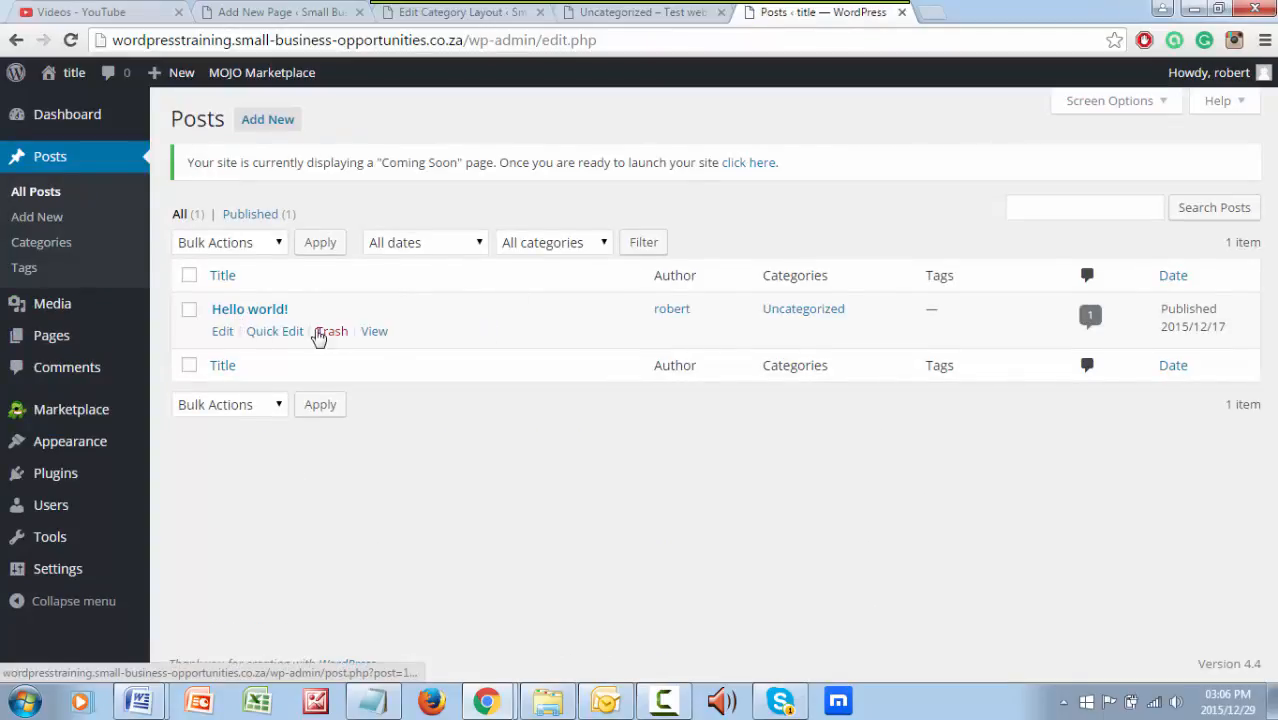
{"action": "left_click", "coordinate": [328, 336]}
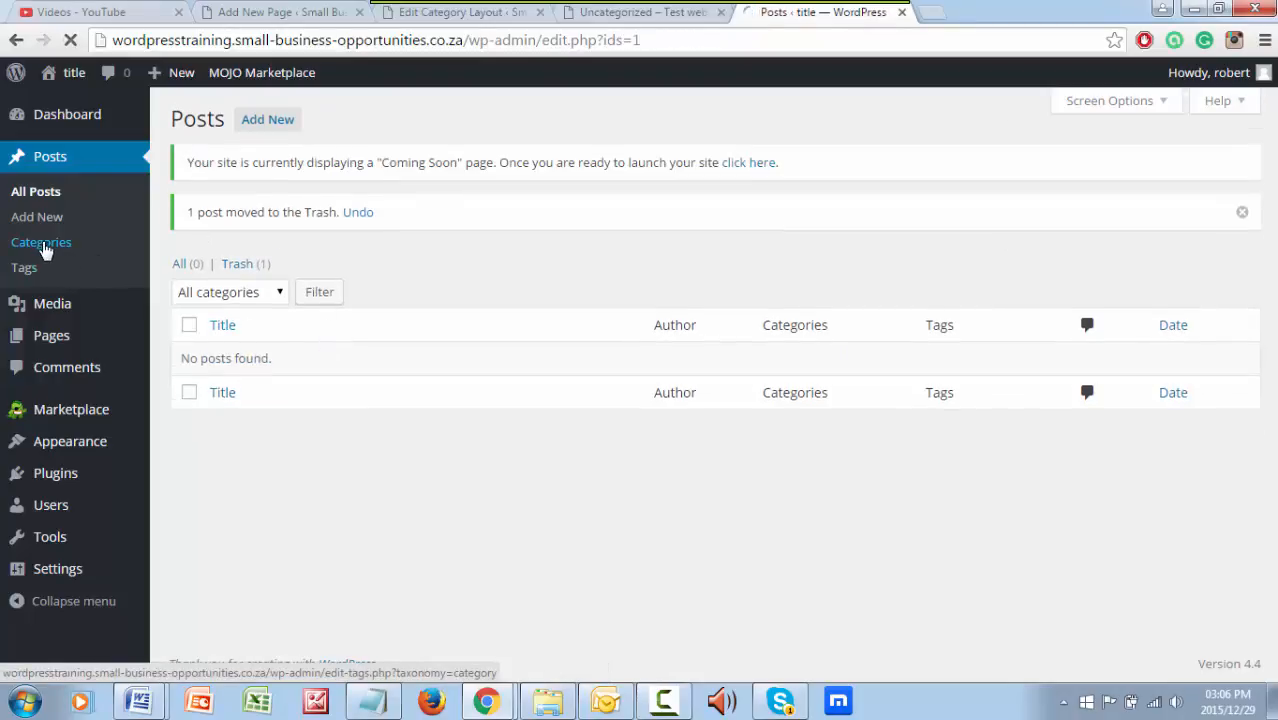
Rename the Uncategorized post category as "Wordpress Tips" and set its slug to wordpresstips
{"action": "left_click", "coordinate": [44, 245]}
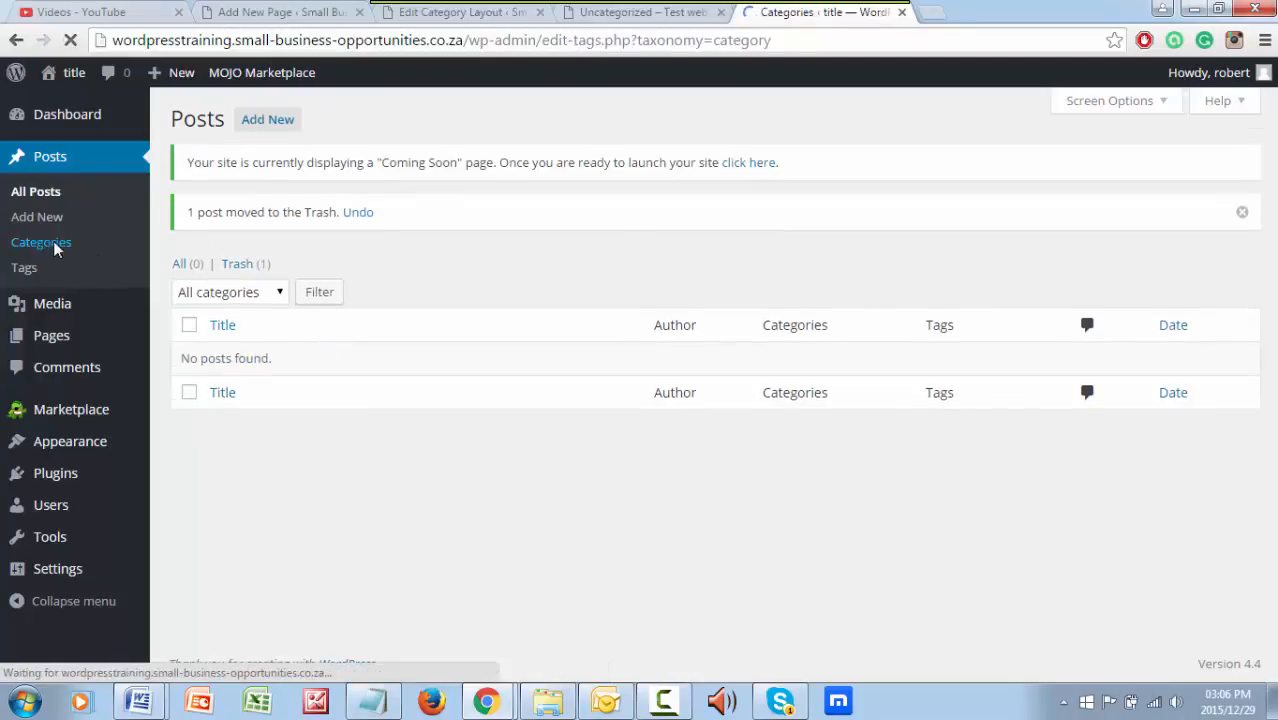
{"action": "mouse_move", "coordinate": [608, 326]}
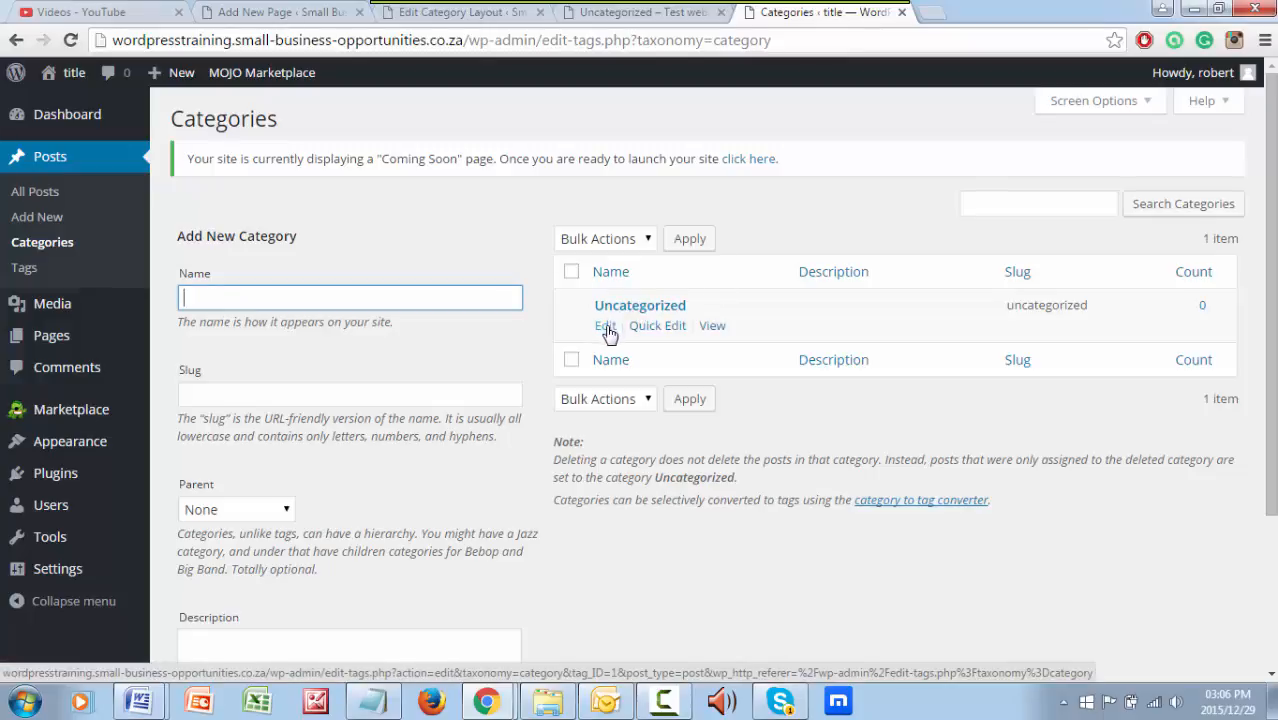
{"action": "left_click", "coordinate": [607, 328]}
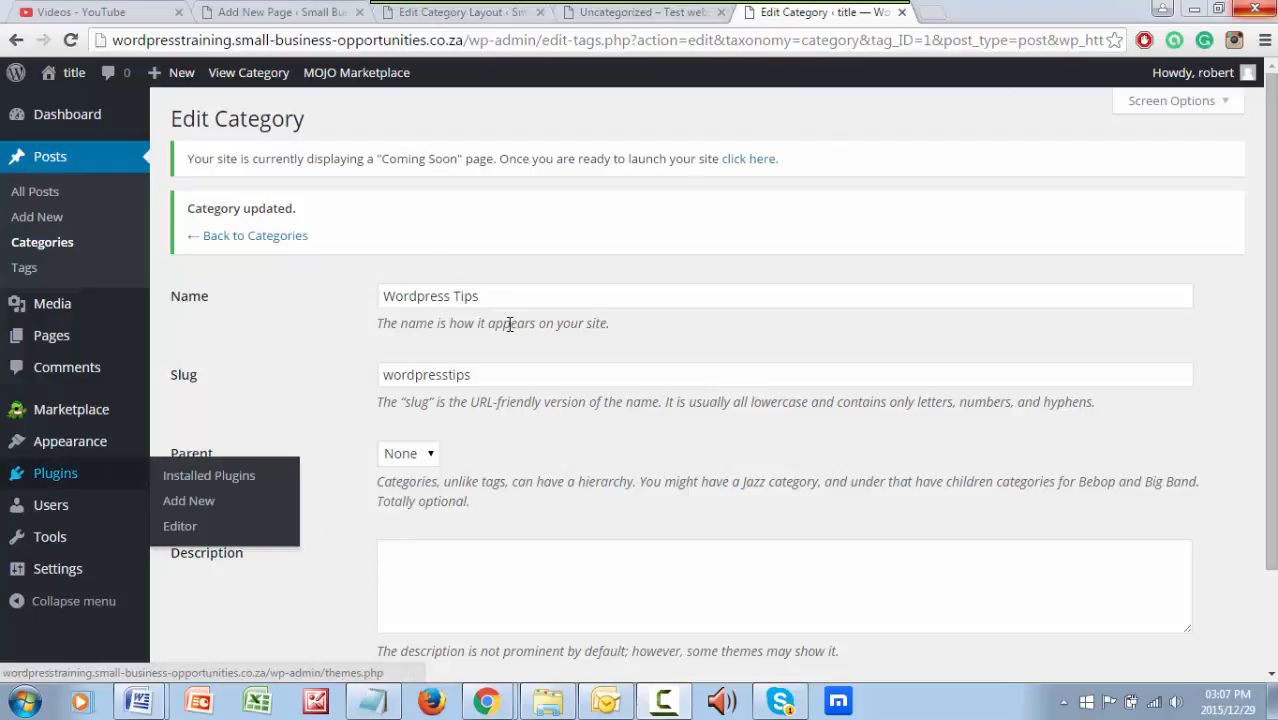
Check the category's name and slug against the slug format guidance and update the category
{"action": "left_click_drag", "start_coordinate": [479, 296], "coordinate": [345, 305]}
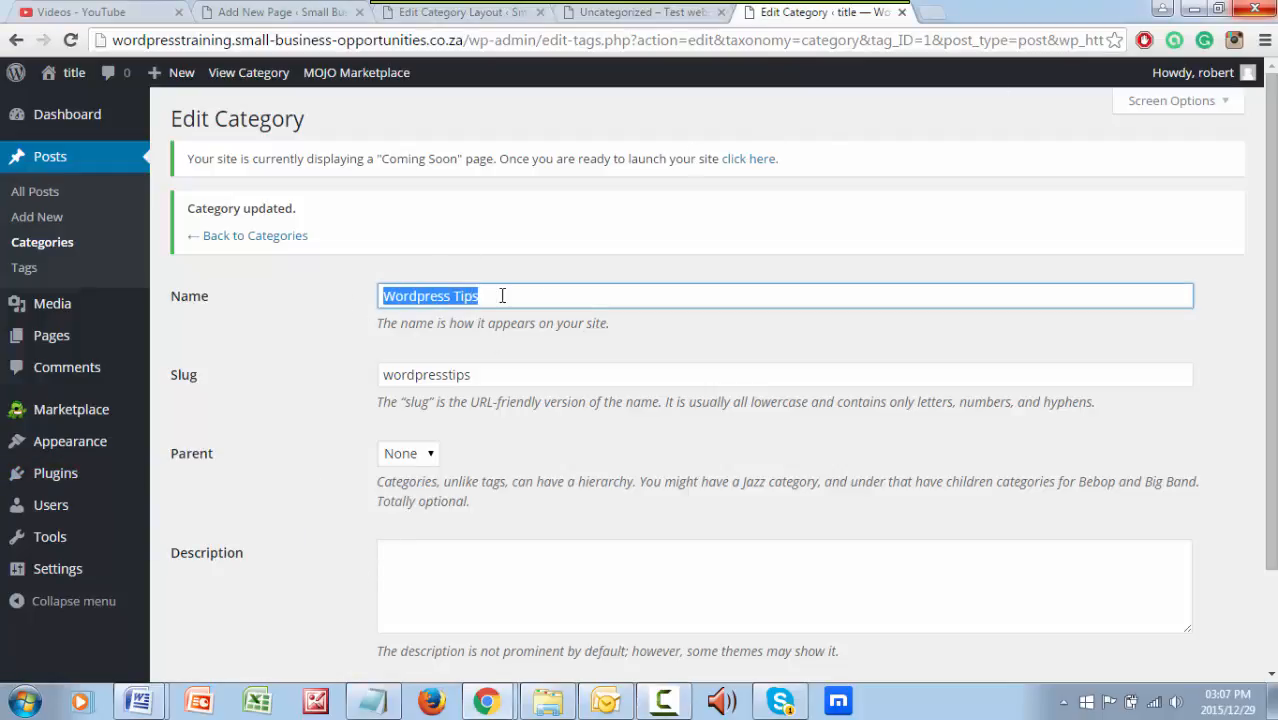
{"action": "left_click", "coordinate": [516, 296]}
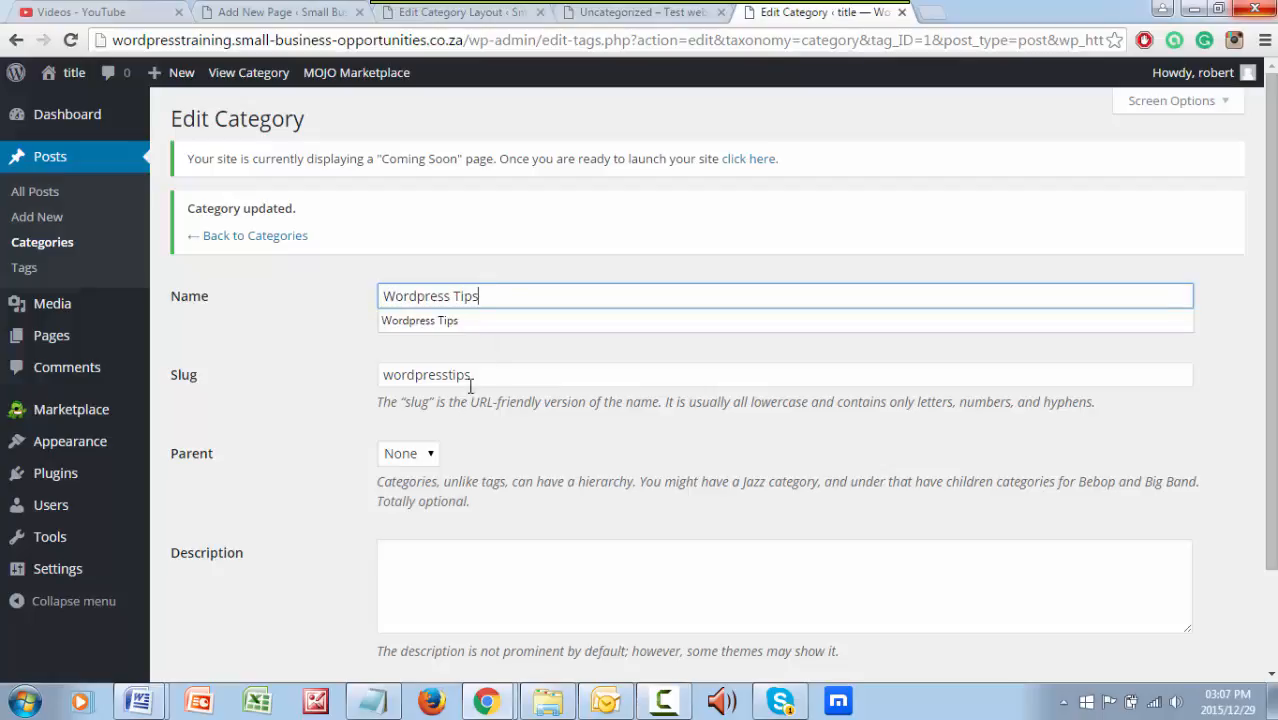
{"action": "left_click", "coordinate": [476, 376]}
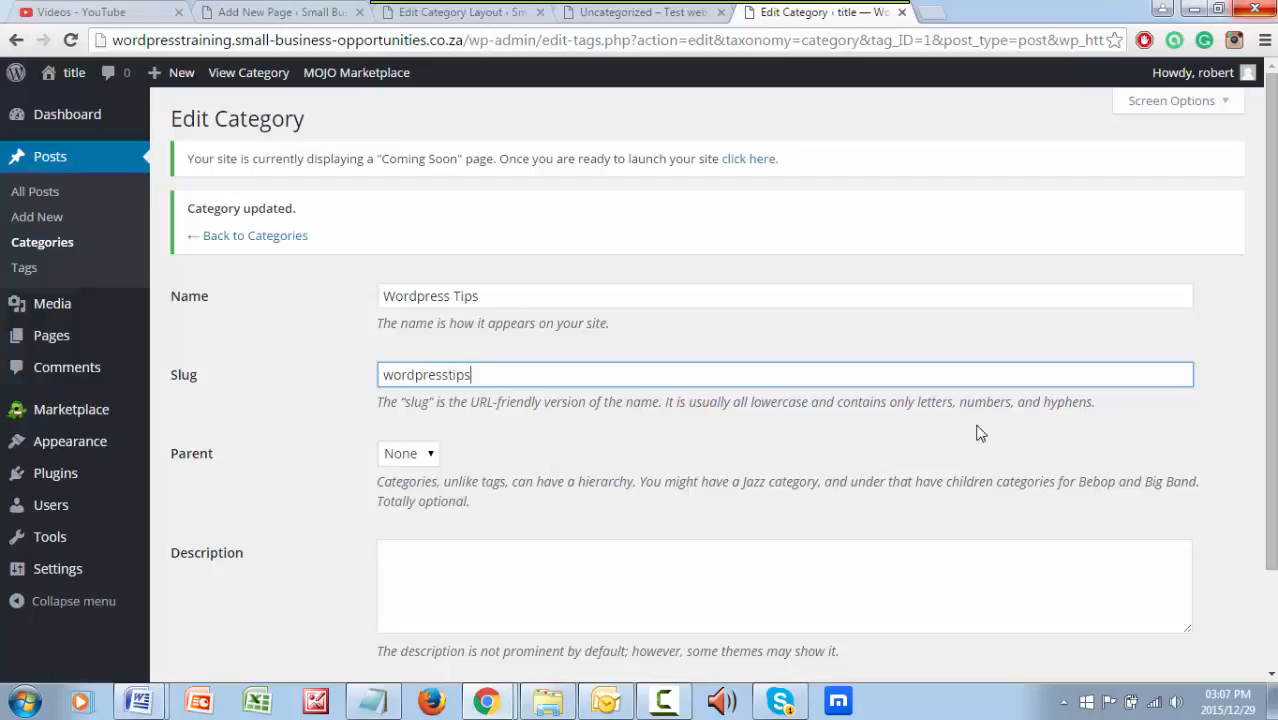
{"action": "left_click_drag", "start_coordinate": [1093, 402], "coordinate": [1022, 402]}
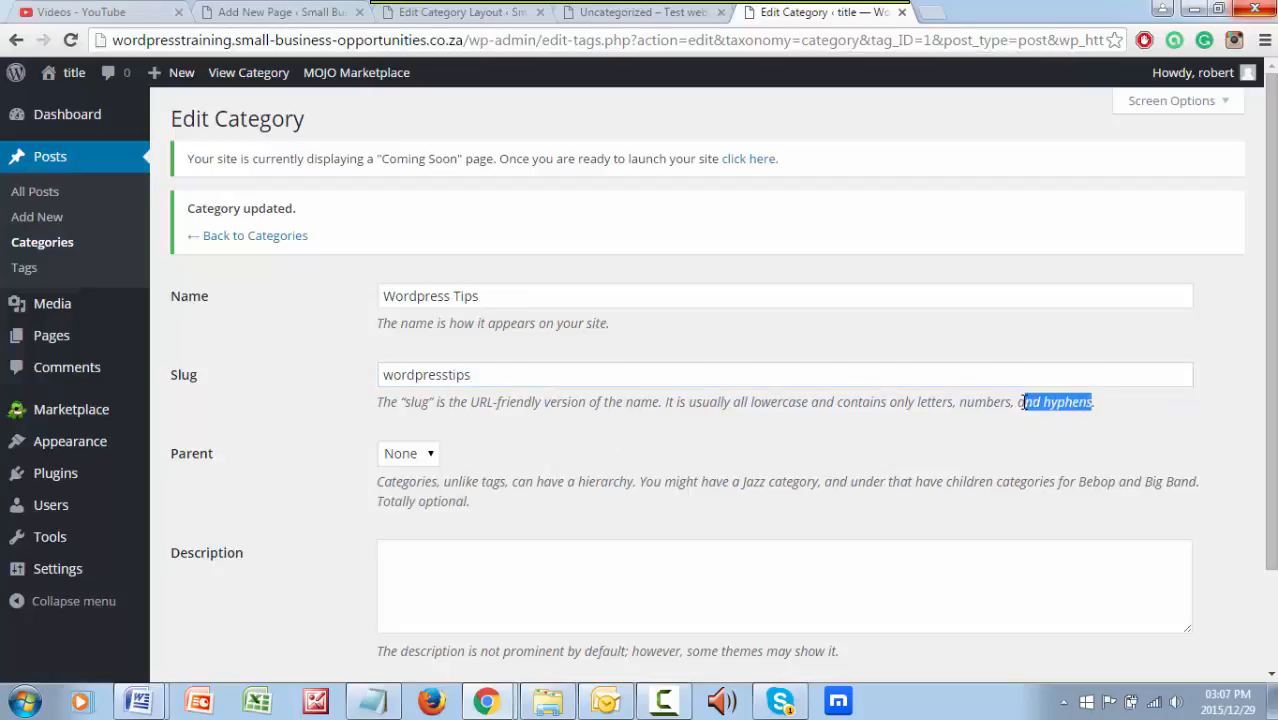
{"action": "left_click_drag", "start_coordinate": [544, 402], "coordinate": [447, 404]}
{"action": "left_click", "coordinate": [287, 424]}
{"action": "scroll", "coordinate": [284, 428], "scroll_direction": "down", "scroll_amount": 2}
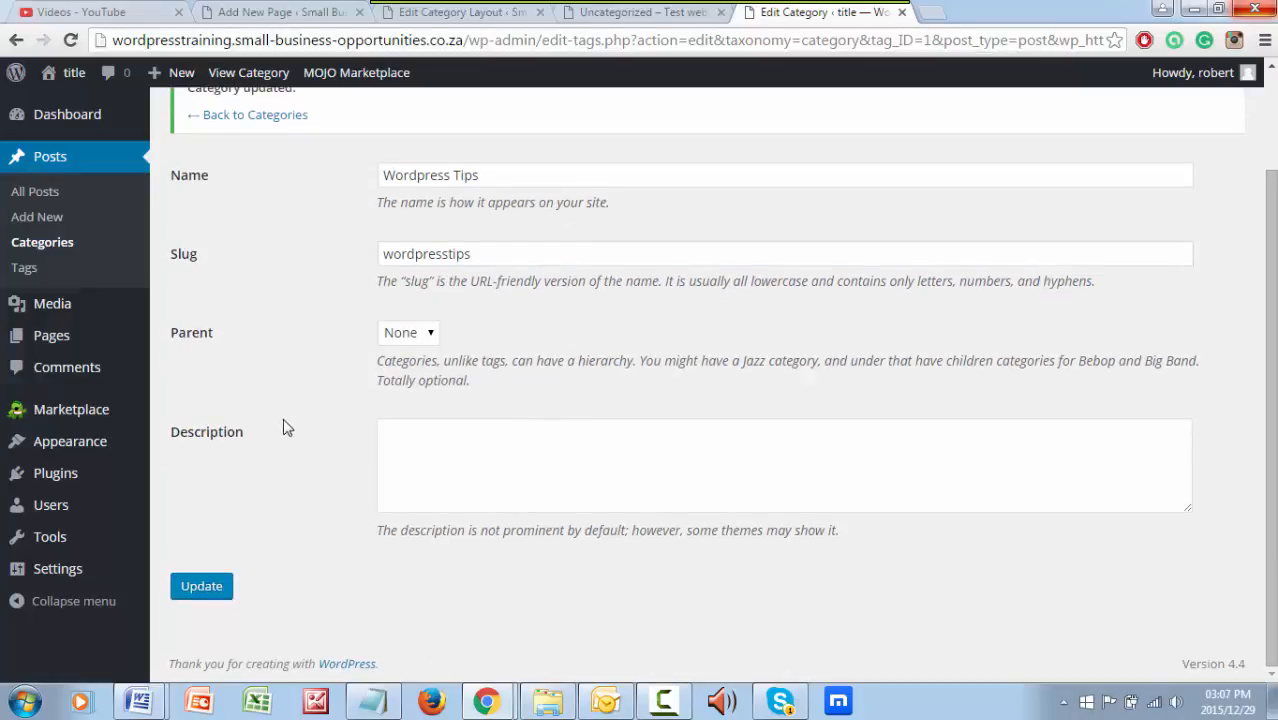
{"action": "left_click", "coordinate": [225, 594]}
Examine the category's description field and the note beneath it
{"action": "scroll", "coordinate": [316, 569], "scroll_direction": "down", "scroll_amount": 2}
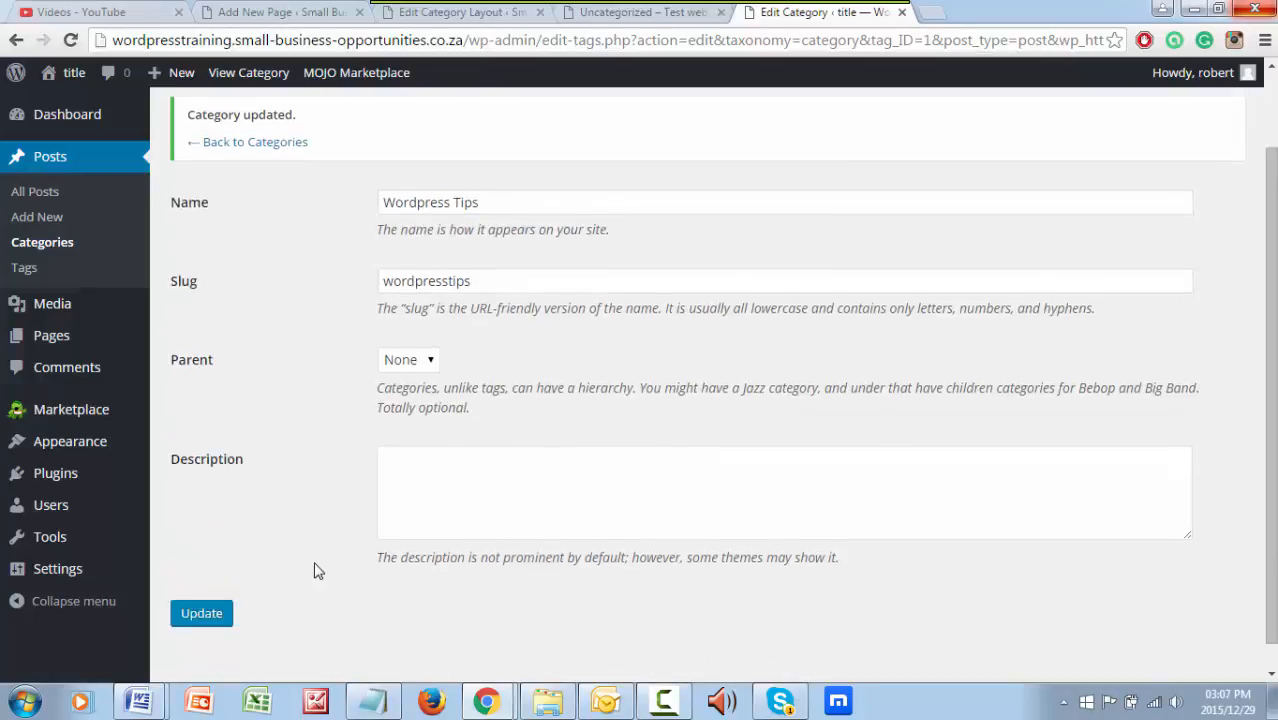
{"action": "scroll", "coordinate": [314, 570], "scroll_direction": "down", "scroll_amount": 1}
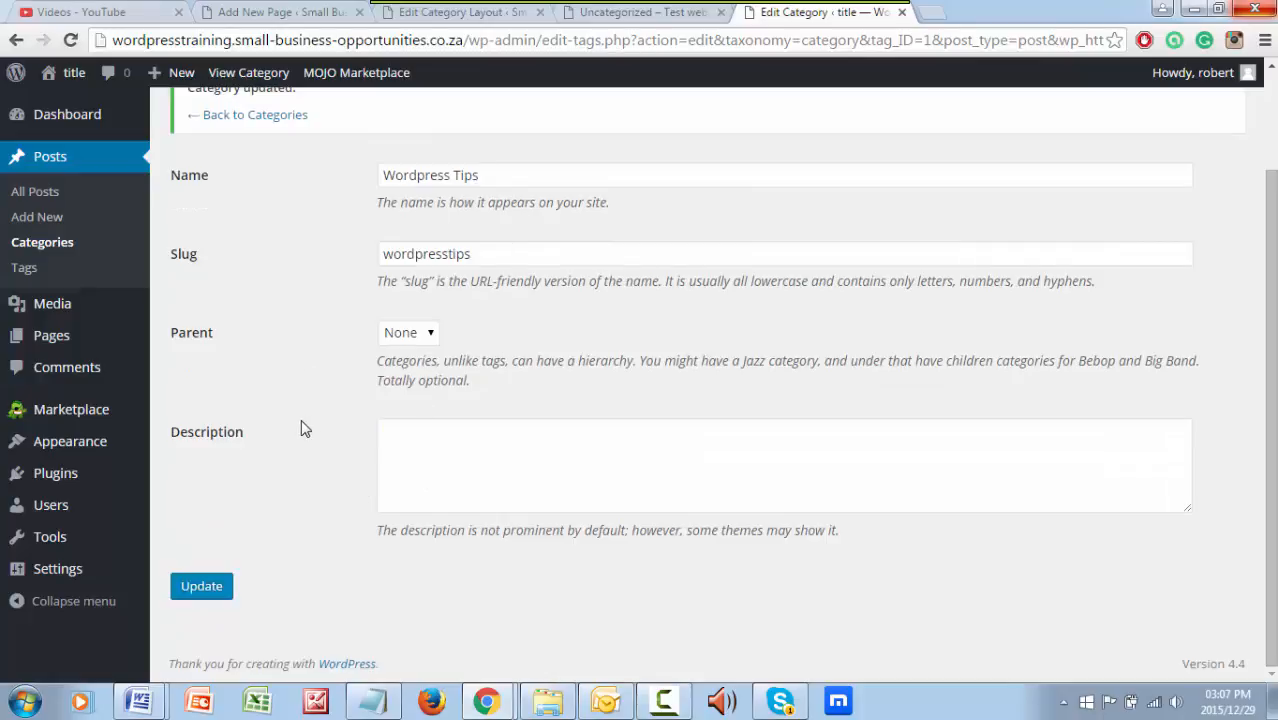
{"action": "left_click", "coordinate": [430, 450]}
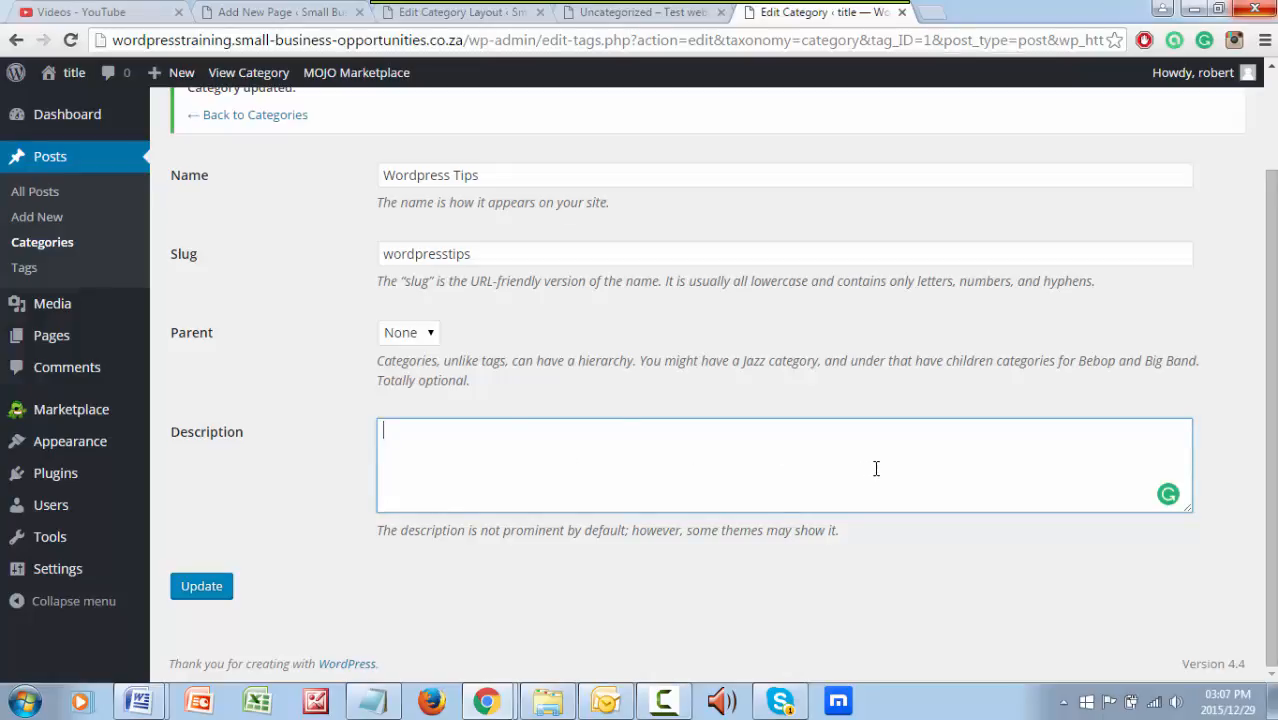
{"action": "scroll", "coordinate": [300, 519], "scroll_direction": "up", "scroll_amount": 2}
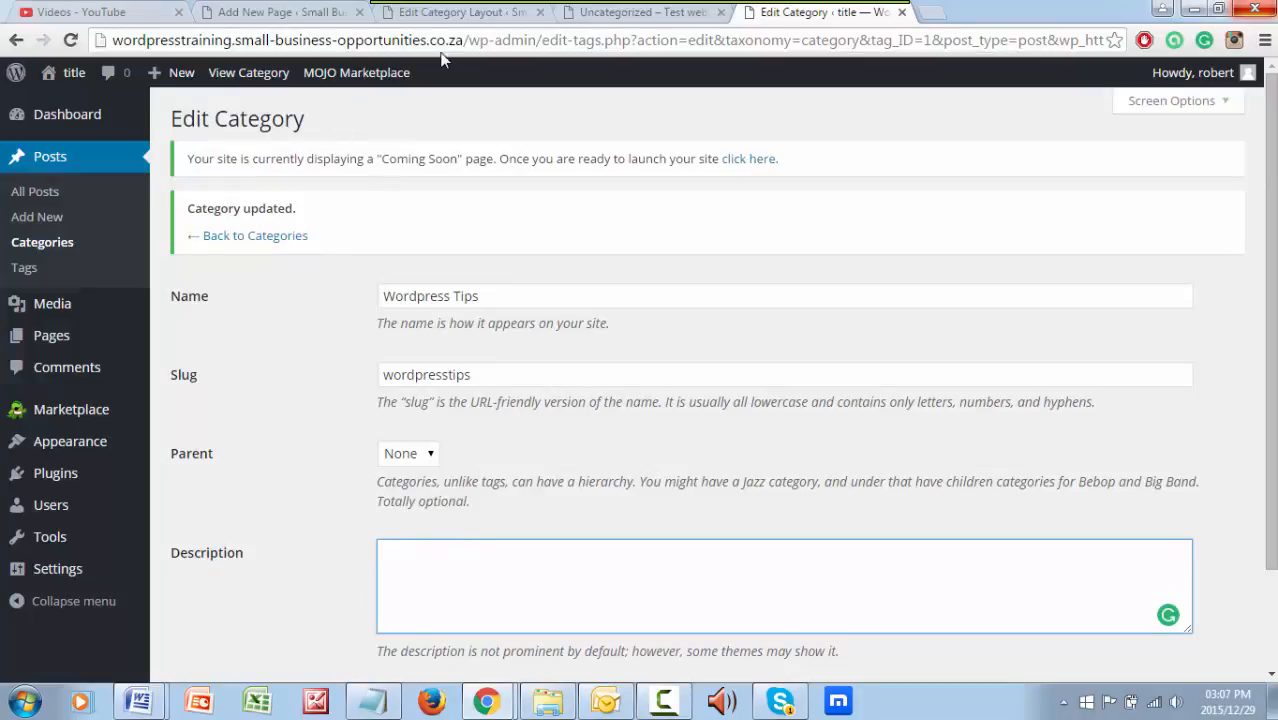
Switch to the Small Business Opportunities site's admin and open its list of post categories
{"action": "left_click", "coordinate": [275, 13]}
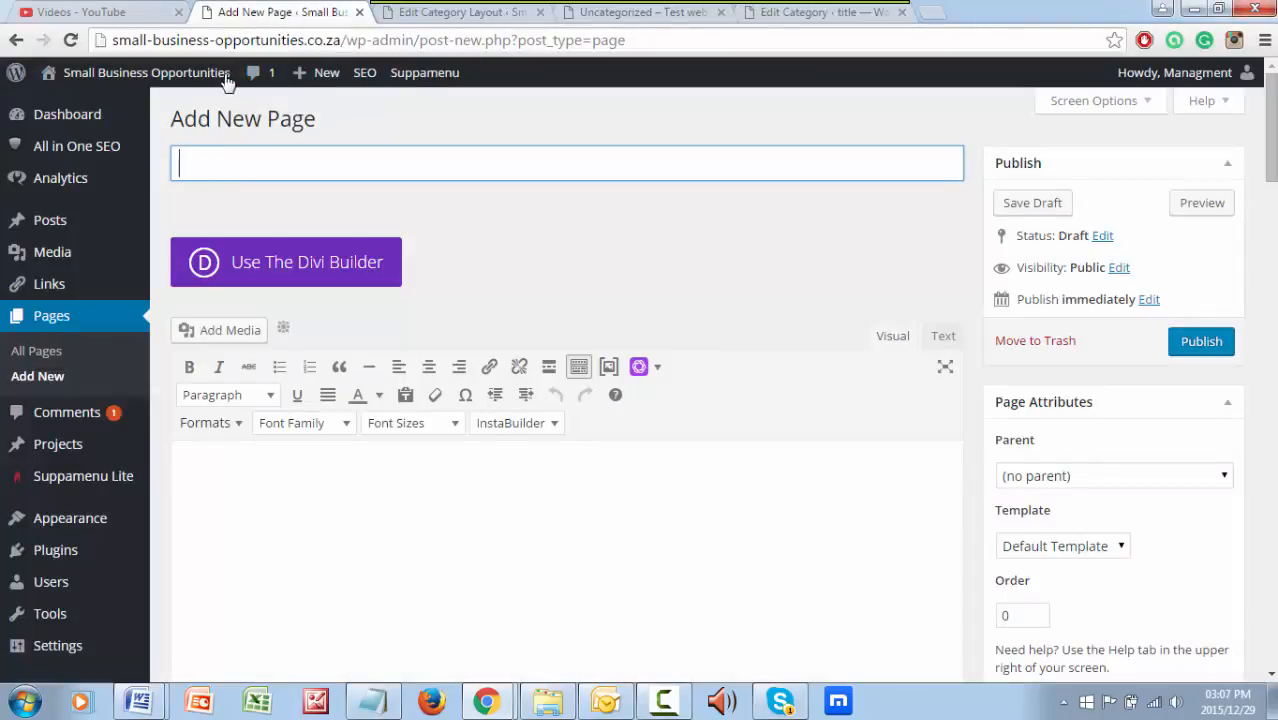
{"action": "left_click", "coordinate": [473, 15]}
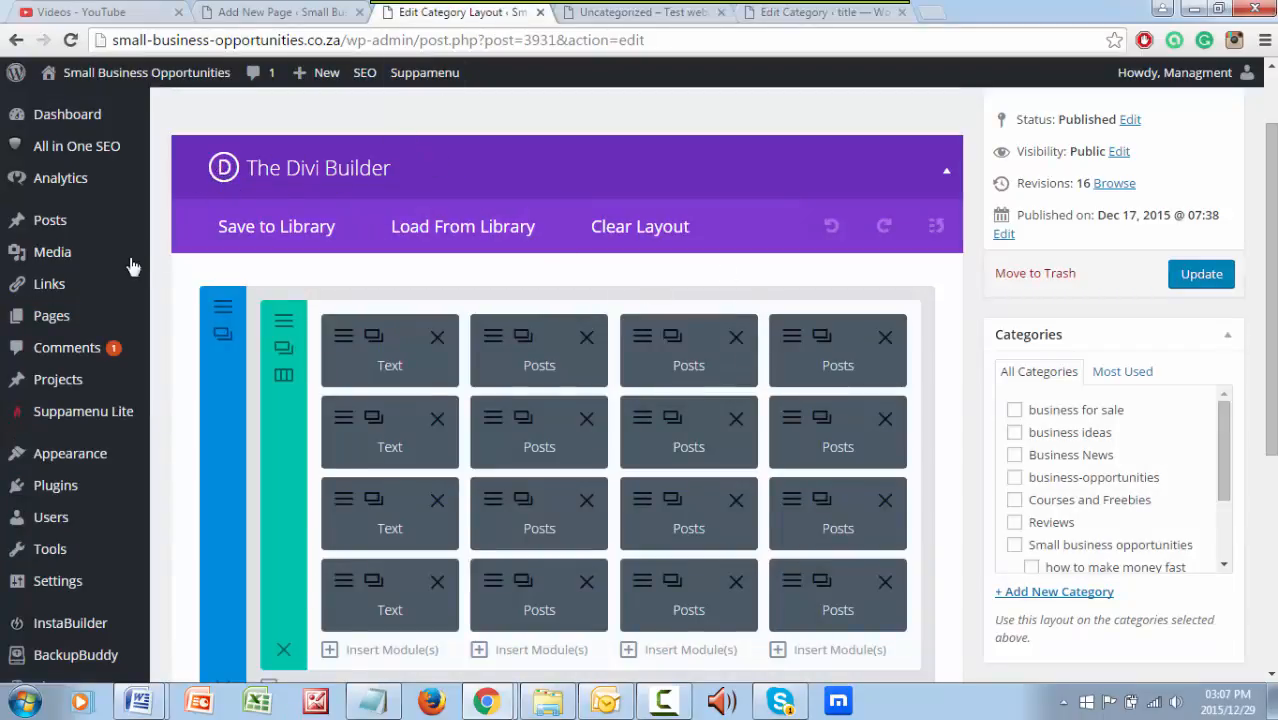
{"action": "mouse_move", "coordinate": [78, 152]}
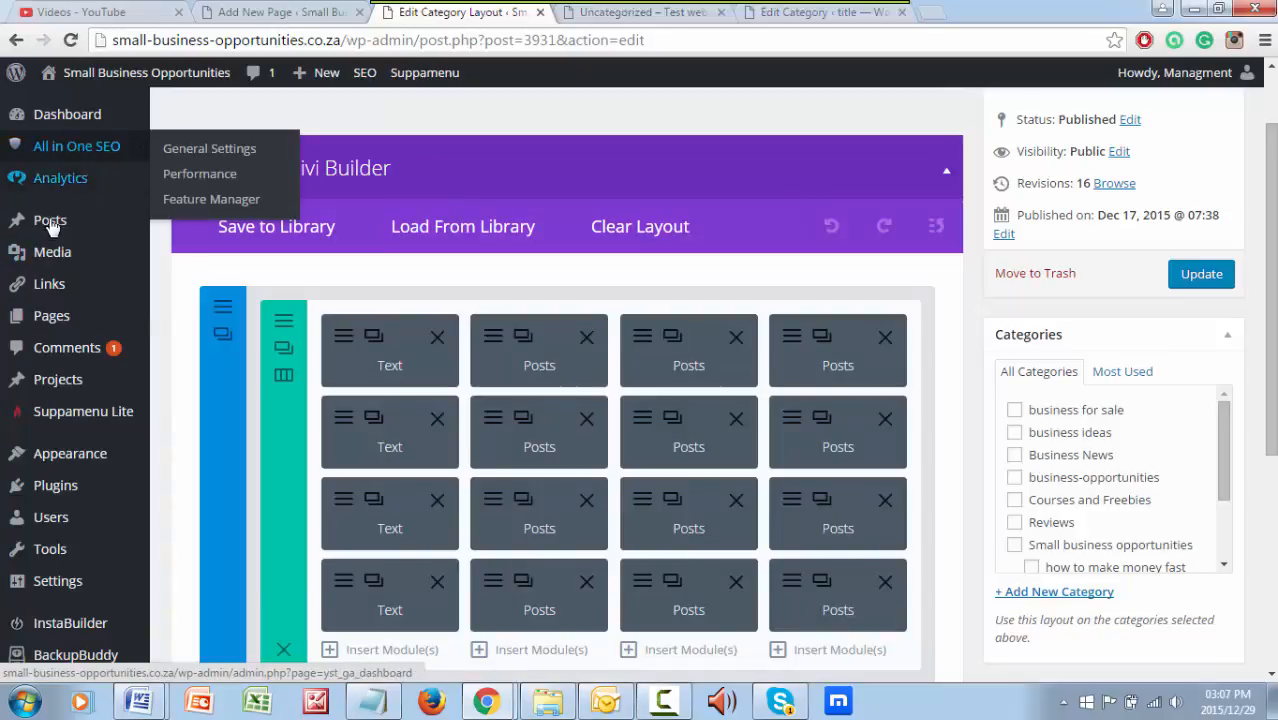
{"action": "mouse_move", "coordinate": [48, 220]}
{"action": "left_click", "coordinate": [193, 276]}
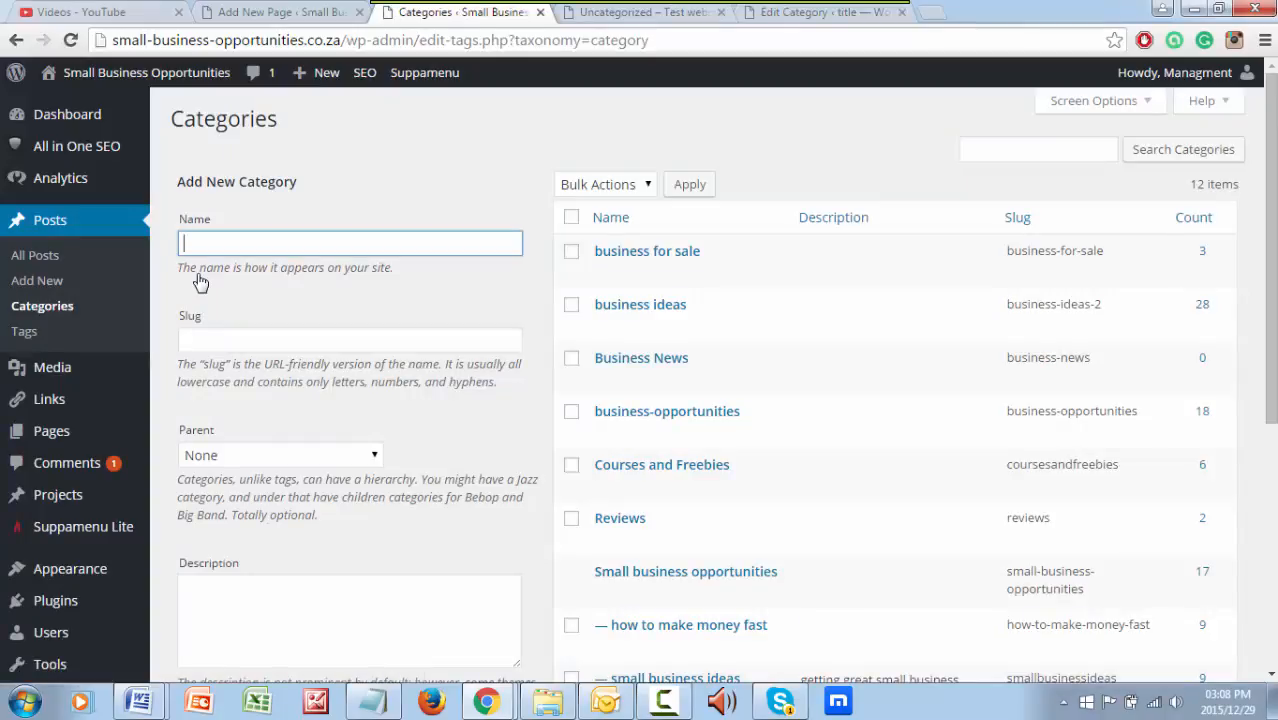
Examine the site's category list, including the nested subcategories and their slugs, and the fields for adding a new category
{"action": "scroll", "coordinate": [736, 251], "scroll_direction": "down", "scroll_amount": 3}
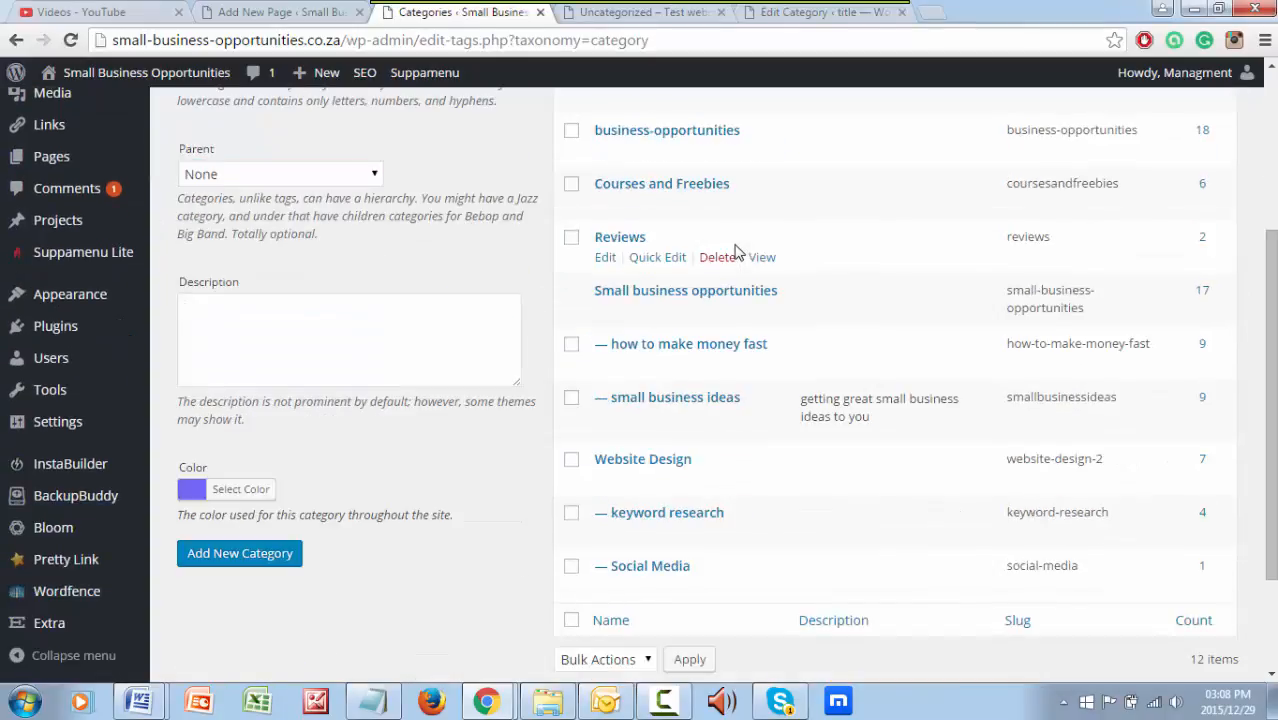
{"action": "scroll", "coordinate": [790, 377], "scroll_direction": "down", "scroll_amount": 2}
{"action": "scroll", "coordinate": [787, 479], "scroll_direction": "up", "scroll_amount": 4}
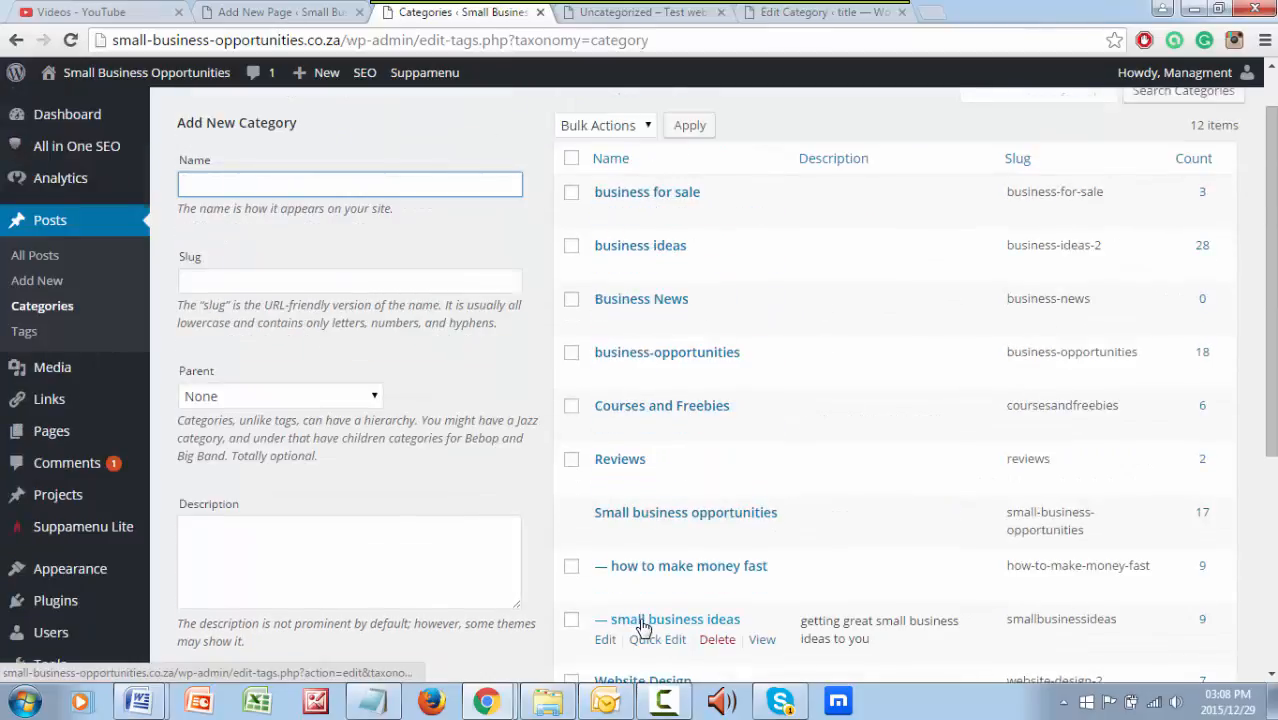
{"action": "scroll", "coordinate": [643, 625], "scroll_direction": "down", "scroll_amount": 1}
{"action": "scroll", "coordinate": [737, 624], "scroll_direction": "down", "scroll_amount": 1}
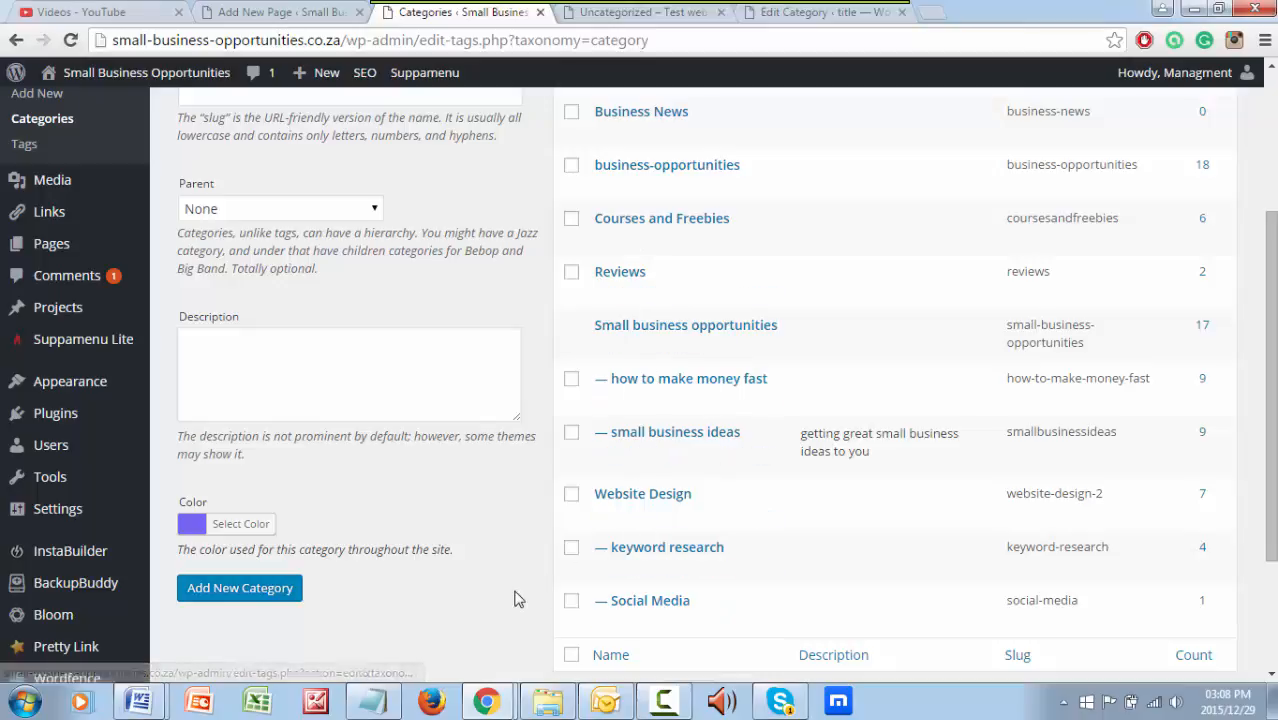
{"action": "scroll", "coordinate": [514, 598], "scroll_direction": "up", "scroll_amount": 2}
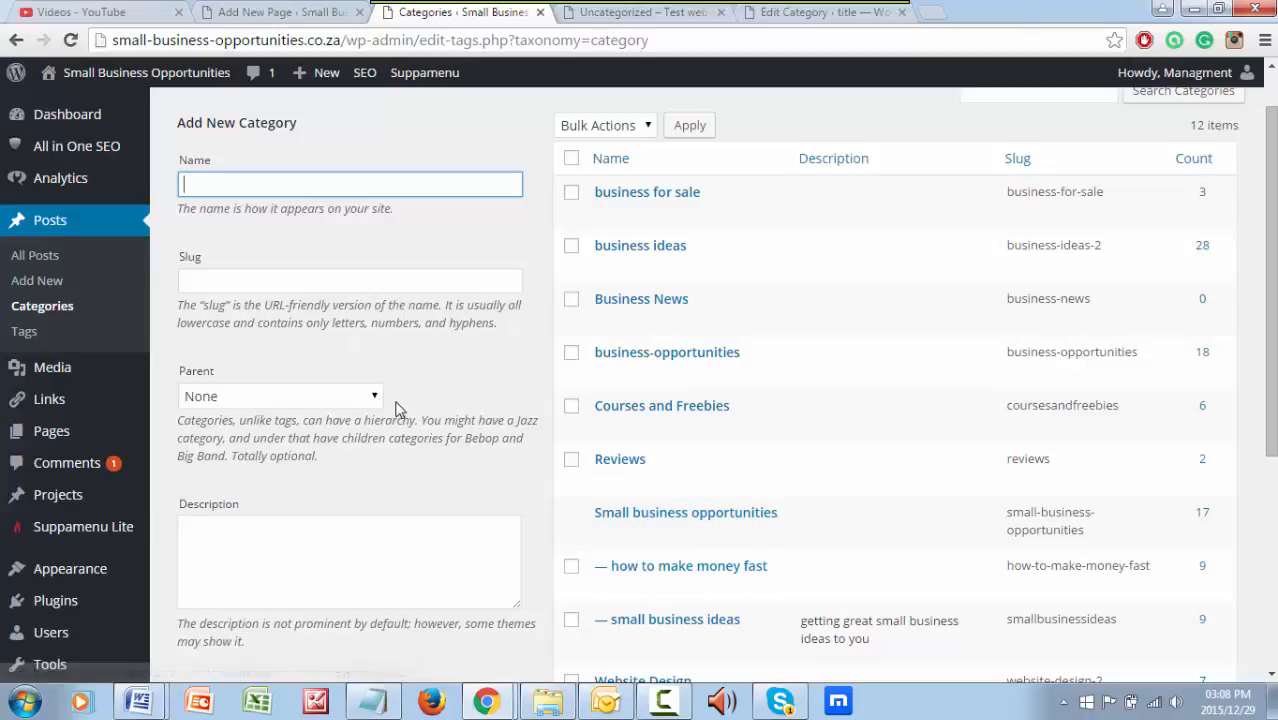
{"action": "scroll", "coordinate": [395, 412], "scroll_direction": "down", "scroll_amount": 4}
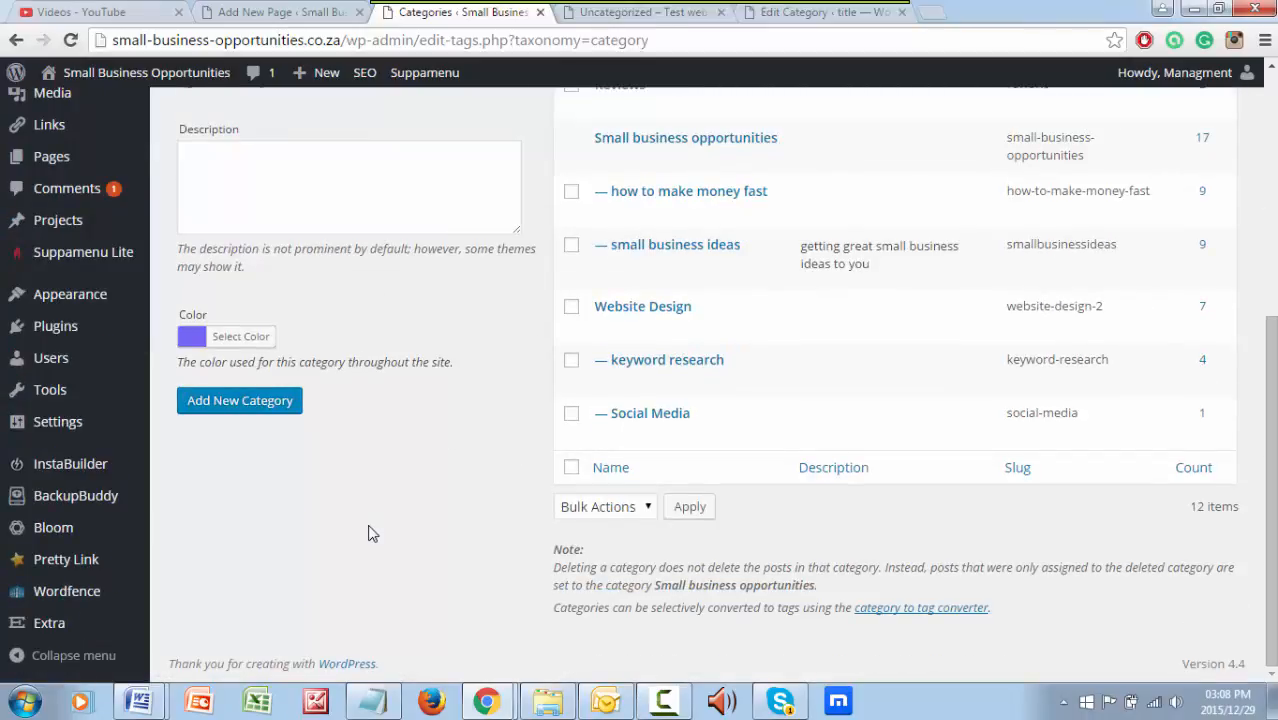
{"action": "scroll", "coordinate": [366, 533], "scroll_direction": "up", "scroll_amount": 5}
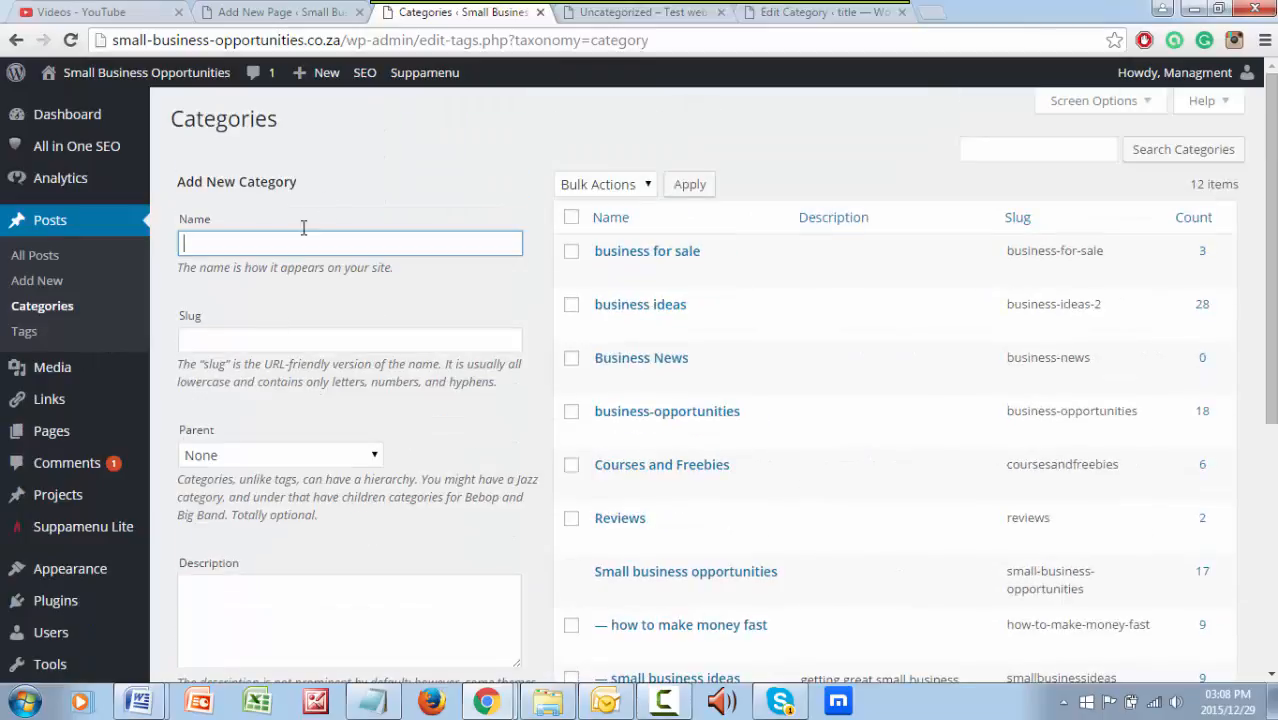
Return to the WordPress training site, leave the category editor and move the Sample Page to the trash from the list of all pages
{"action": "left_click", "coordinate": [814, 14]}
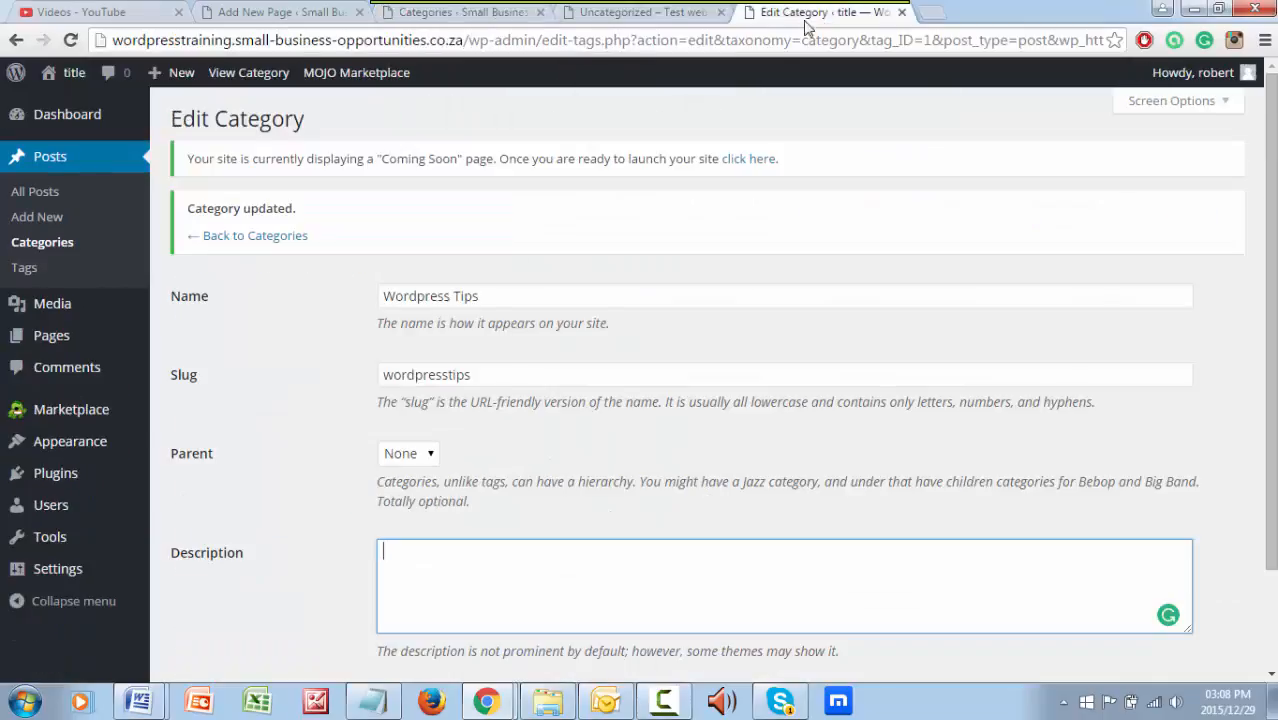
{"action": "left_click", "coordinate": [313, 391]}
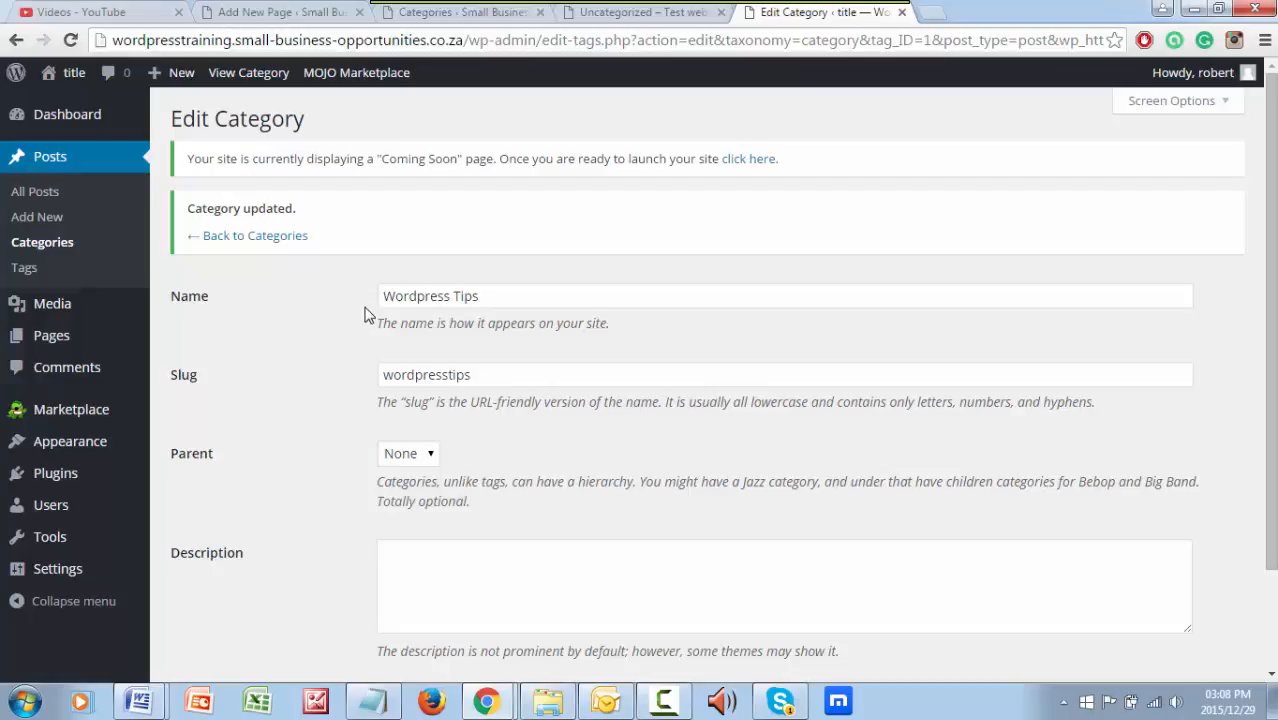
{"action": "left_click", "coordinate": [268, 238]}
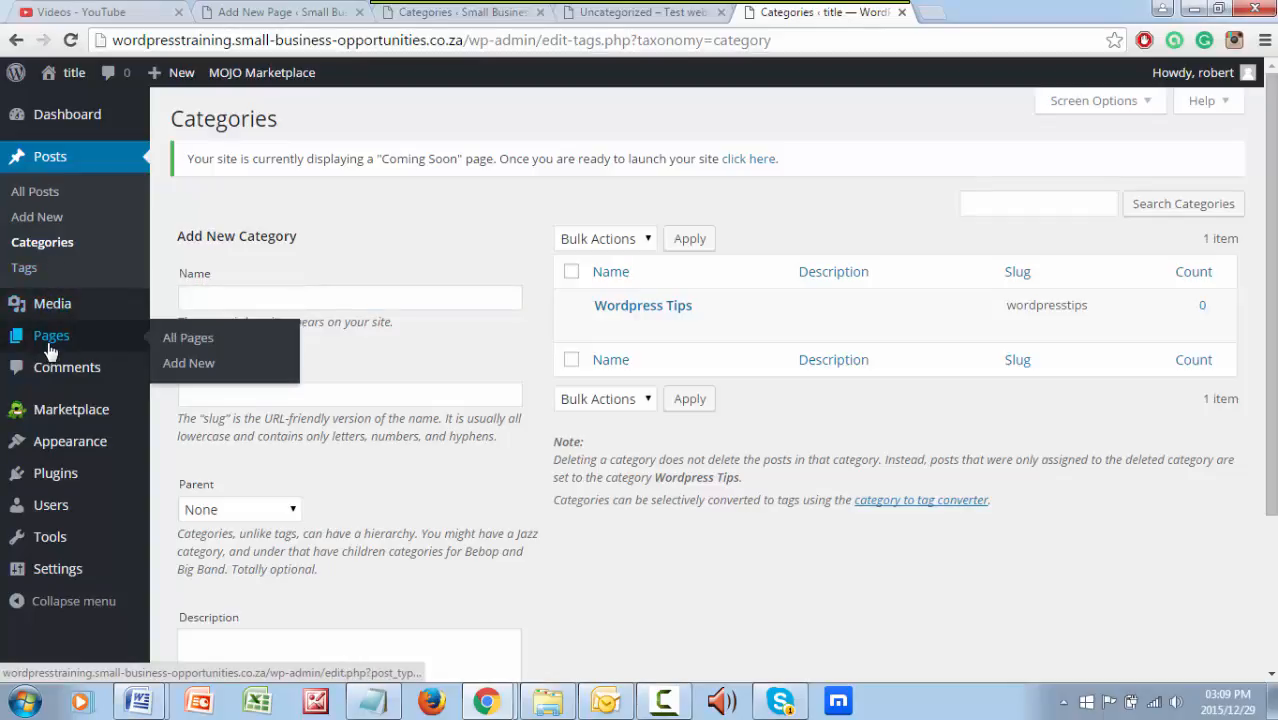
{"action": "left_click", "coordinate": [201, 341]}
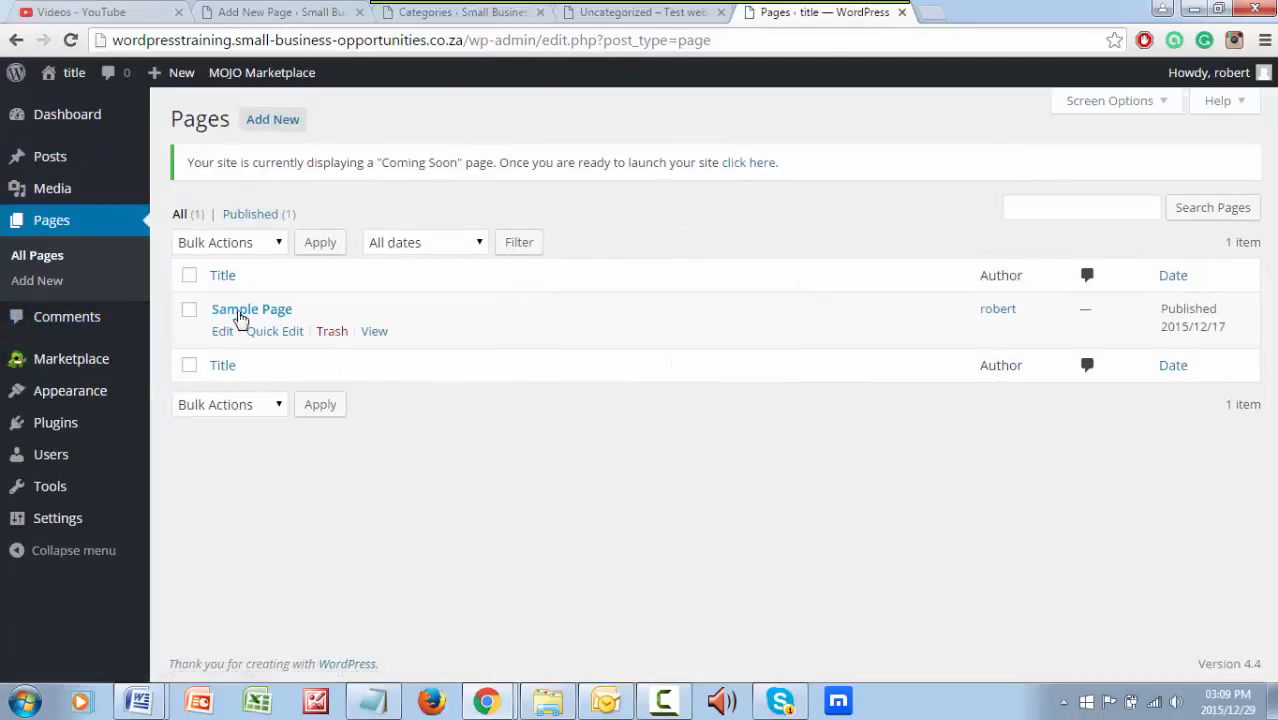
{"action": "left_click", "coordinate": [331, 334]}
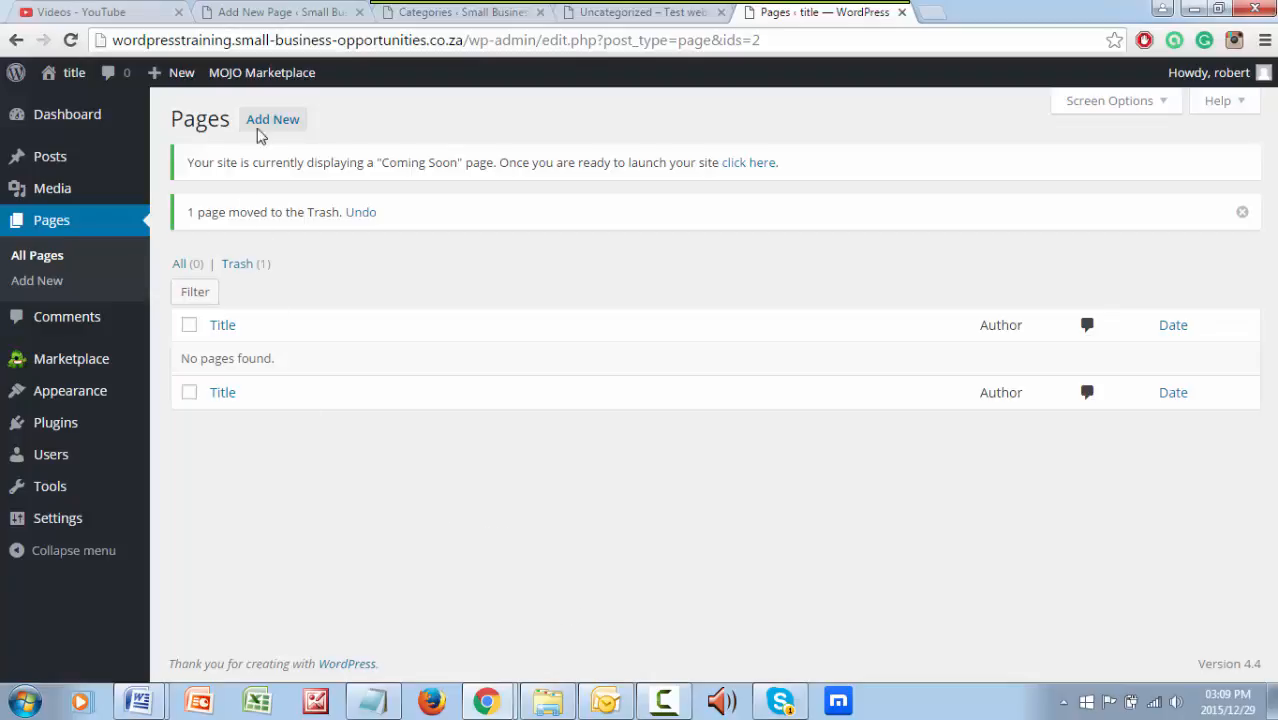
Open your own user profile and review its options through to the Account Management section
{"action": "mouse_move", "coordinate": [58, 521]}
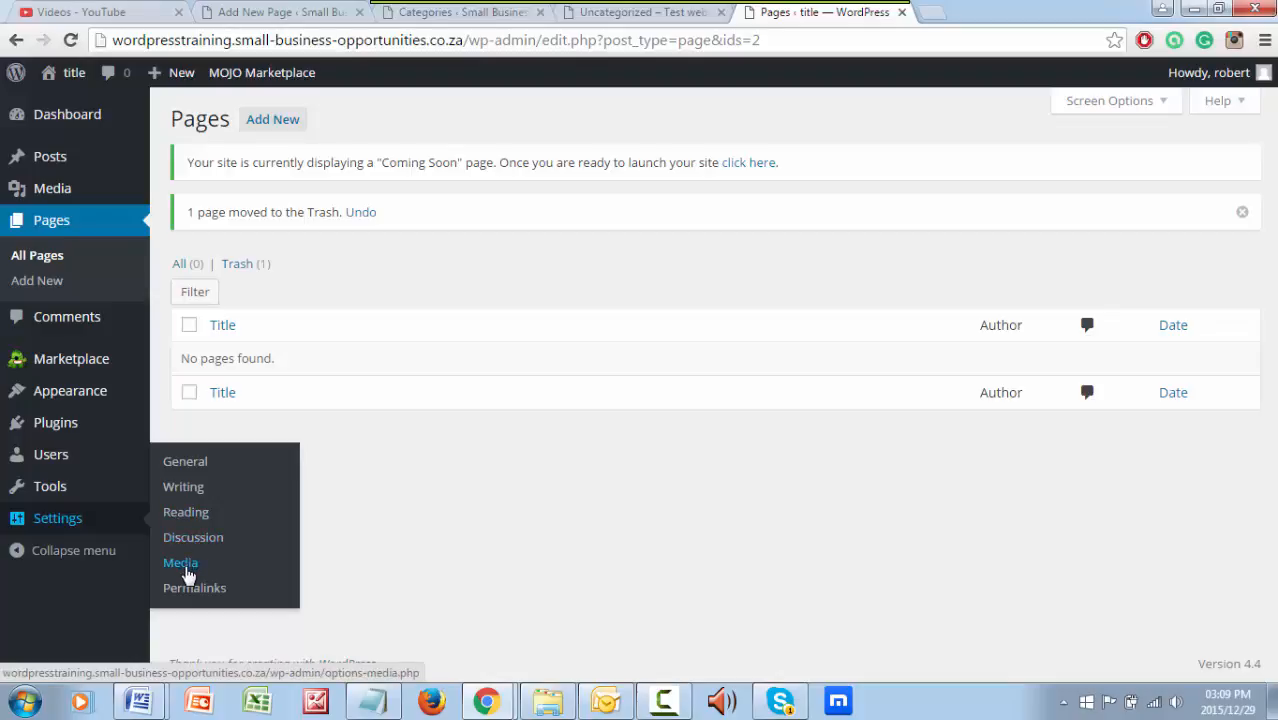
{"action": "mouse_move", "coordinate": [55, 463]}
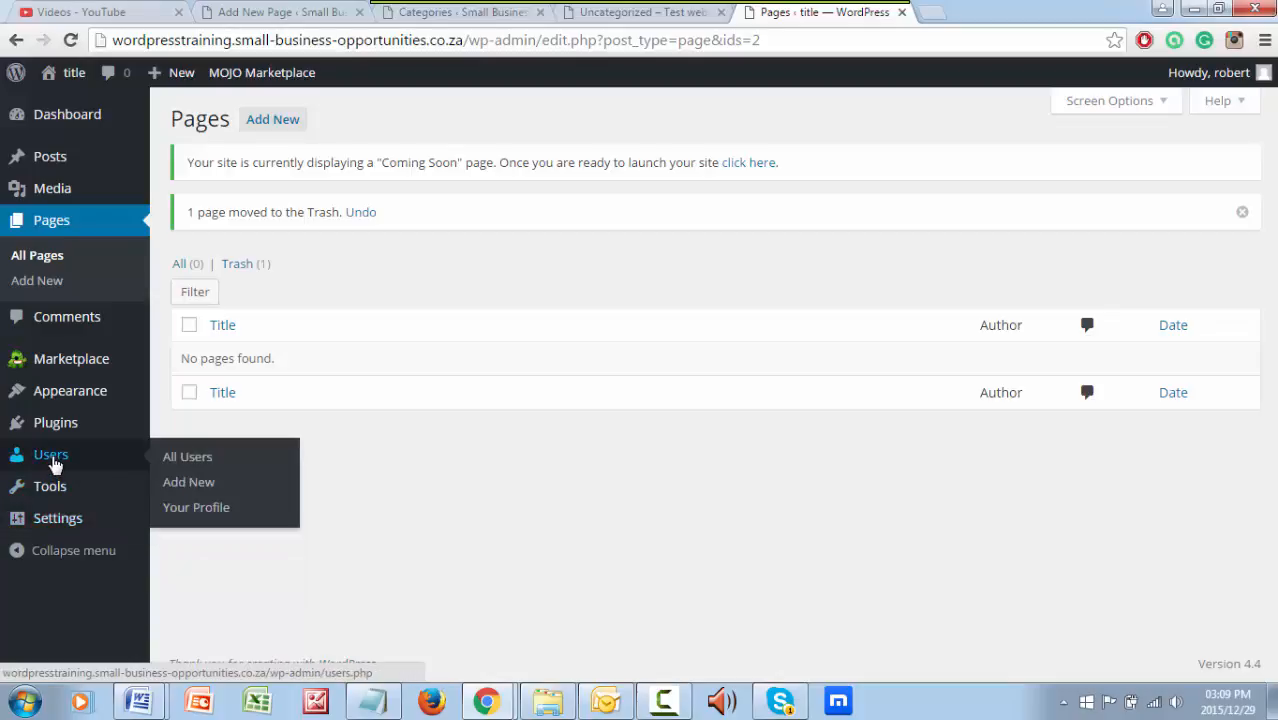
{"action": "left_click", "coordinate": [197, 511]}
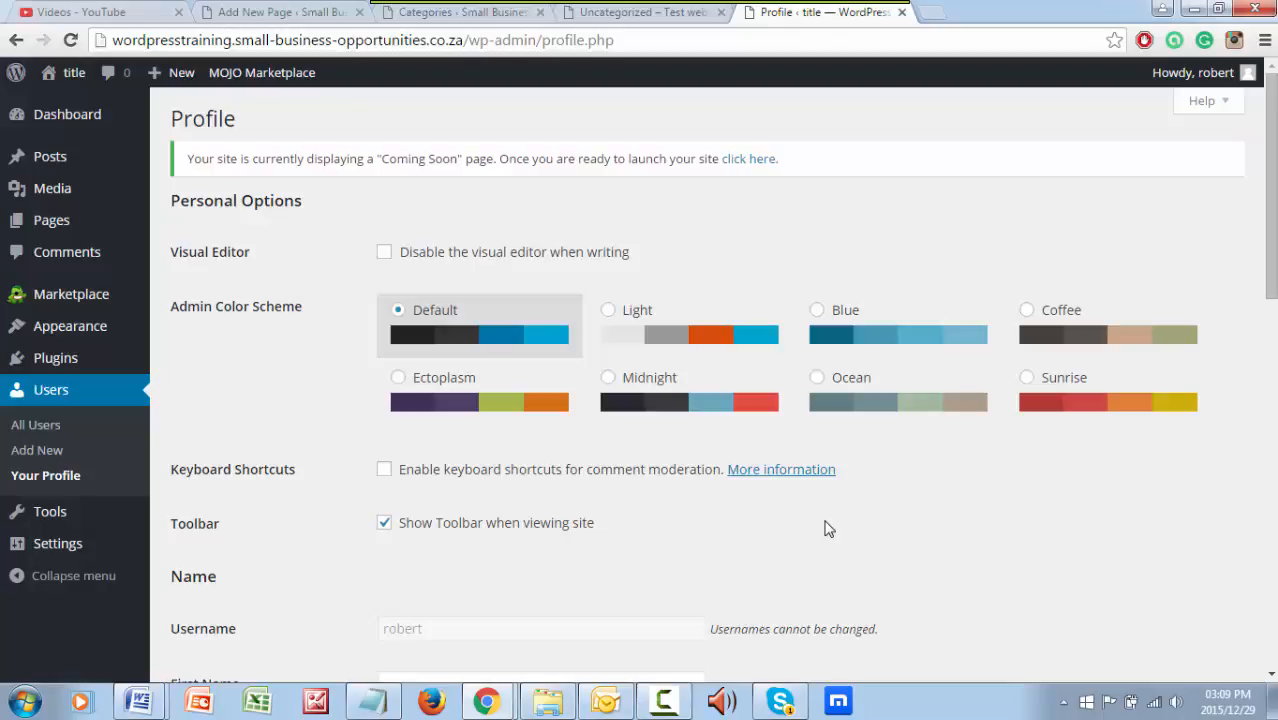
{"action": "scroll", "coordinate": [826, 528], "scroll_direction": "down", "scroll_amount": 10}
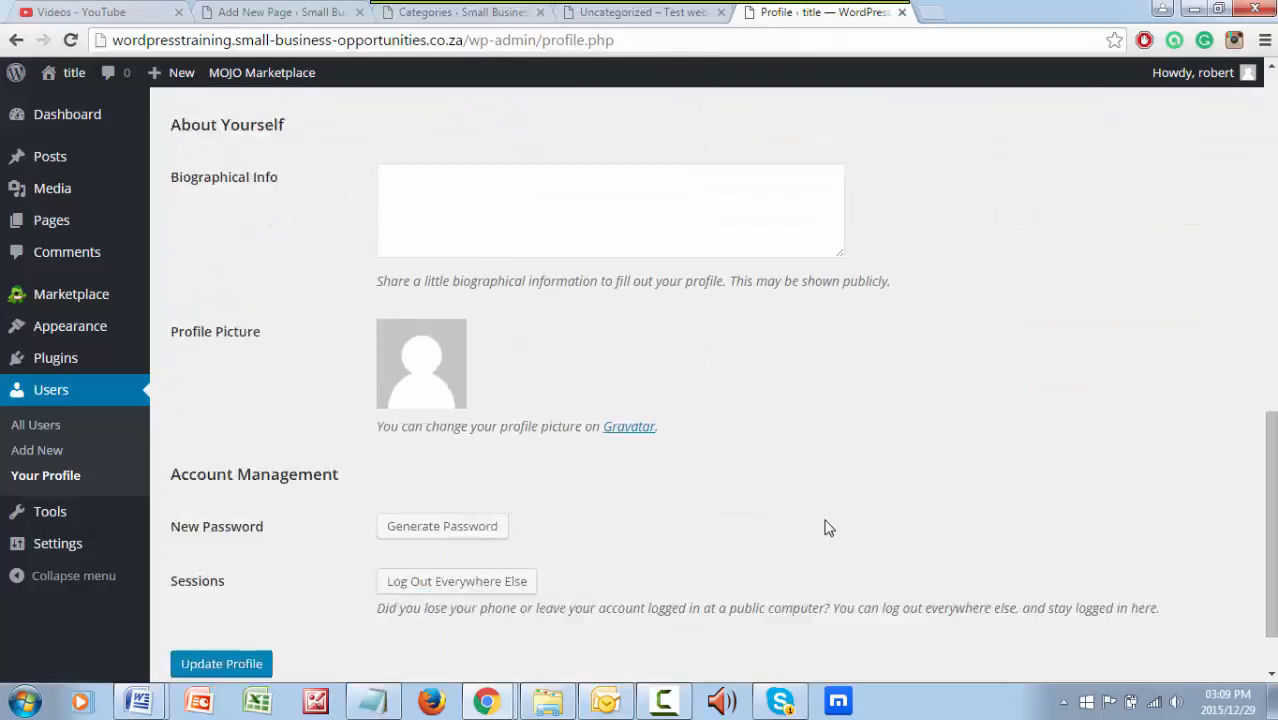
{"action": "scroll", "coordinate": [826, 528], "scroll_direction": "down", "scroll_amount": 1}
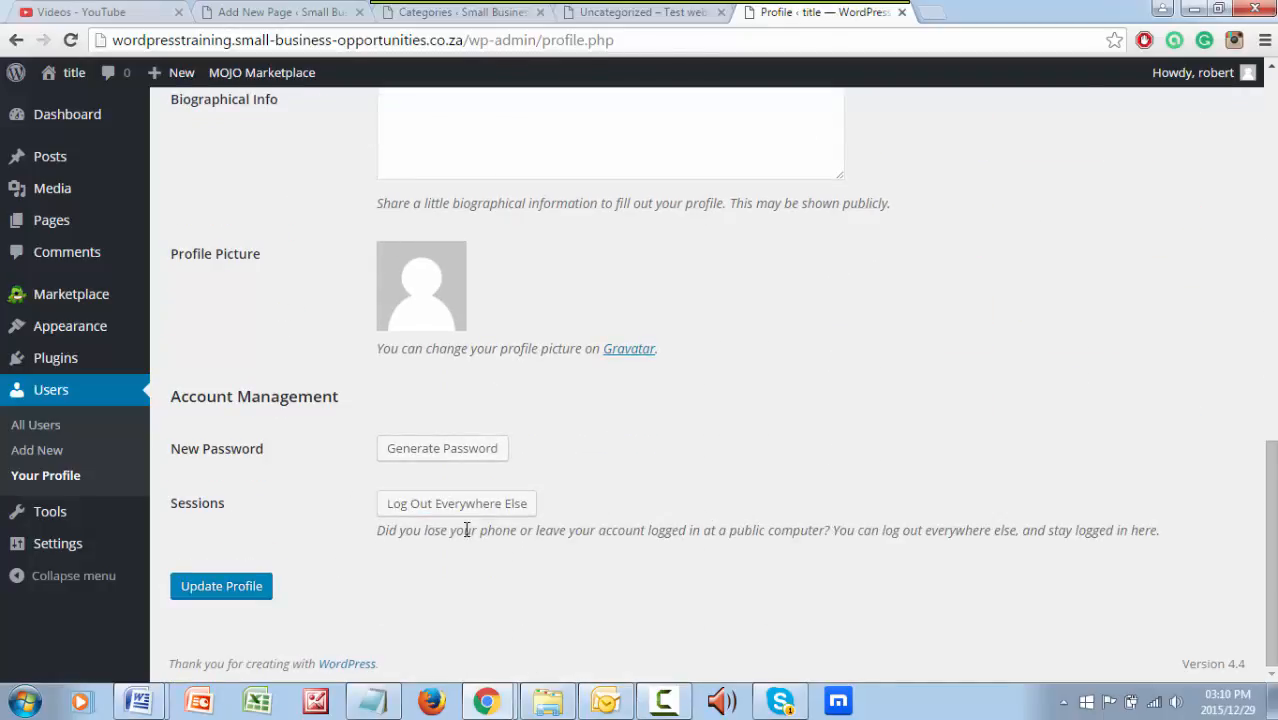
Open the General Settings and review them through to the MOJO Auto Update Manager options
{"action": "mouse_move", "coordinate": [60, 550]}
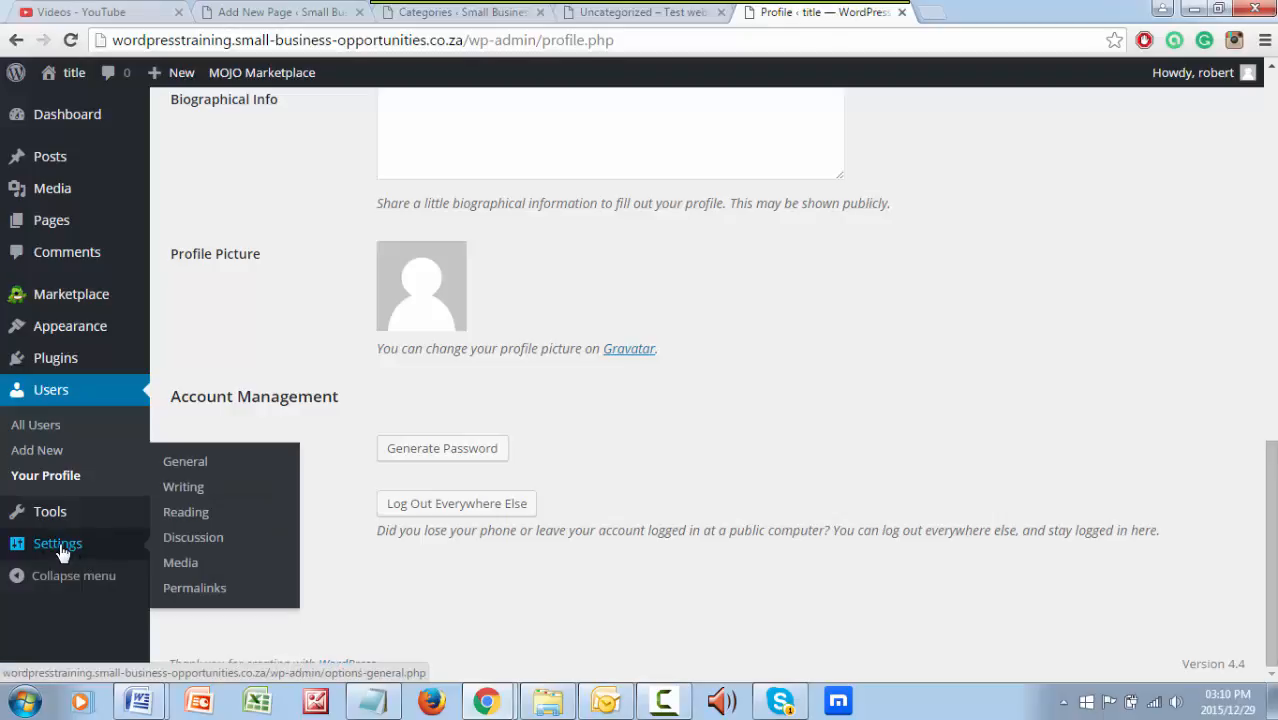
{"action": "left_click", "coordinate": [62, 550]}
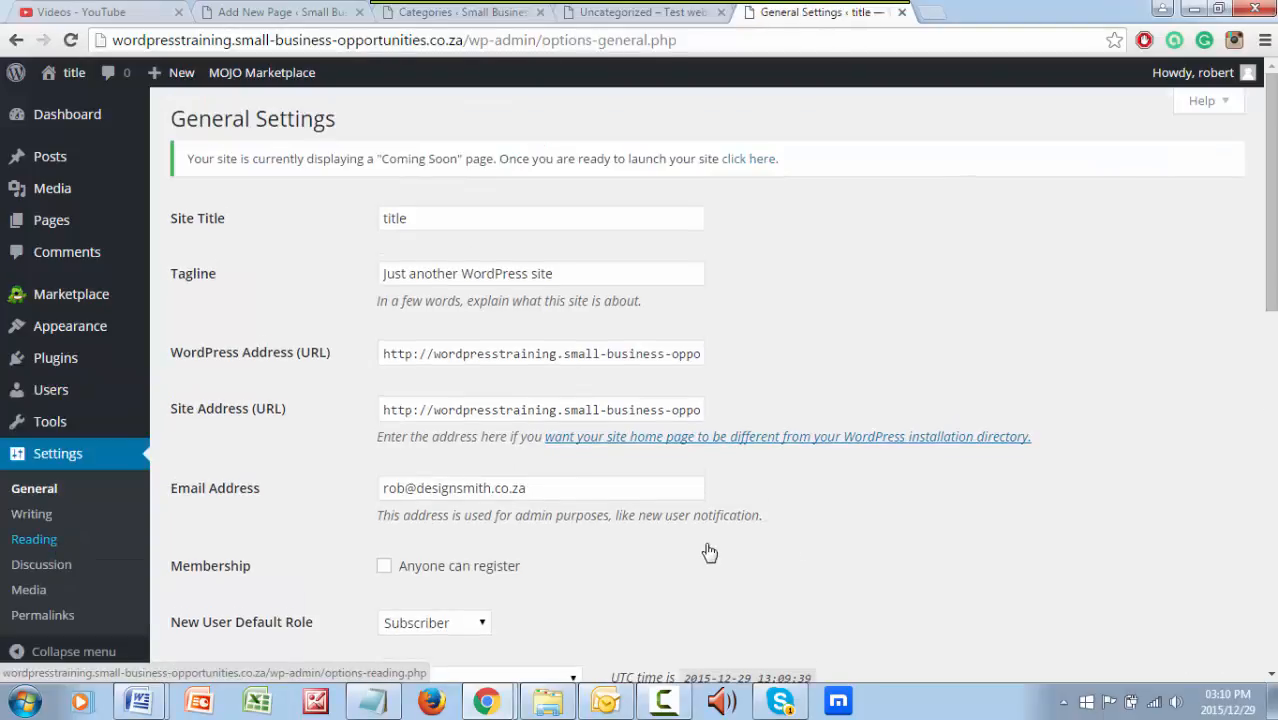
{"action": "scroll", "coordinate": [700, 545], "scroll_direction": "down", "scroll_amount": 10}
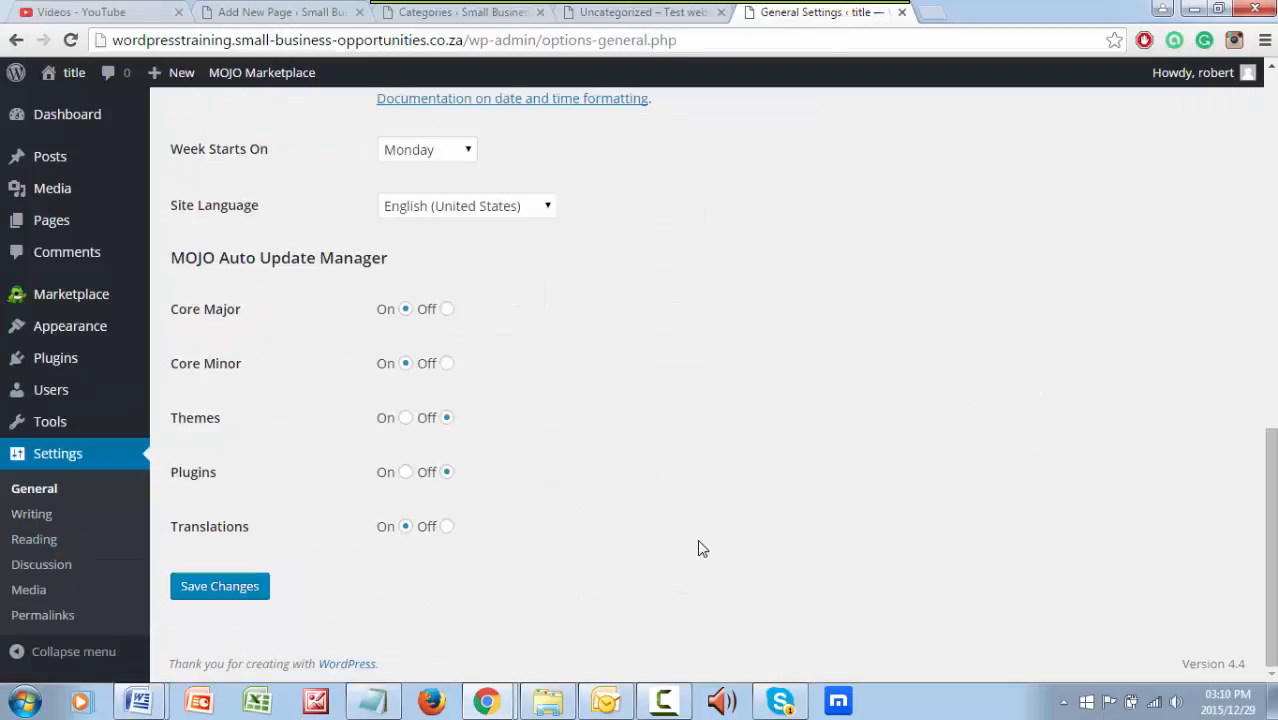
Review the Discussion Settings through to the default avatar options, and open the Reading Settings to check search engine visibility
{"action": "left_click", "coordinate": [41, 566]}
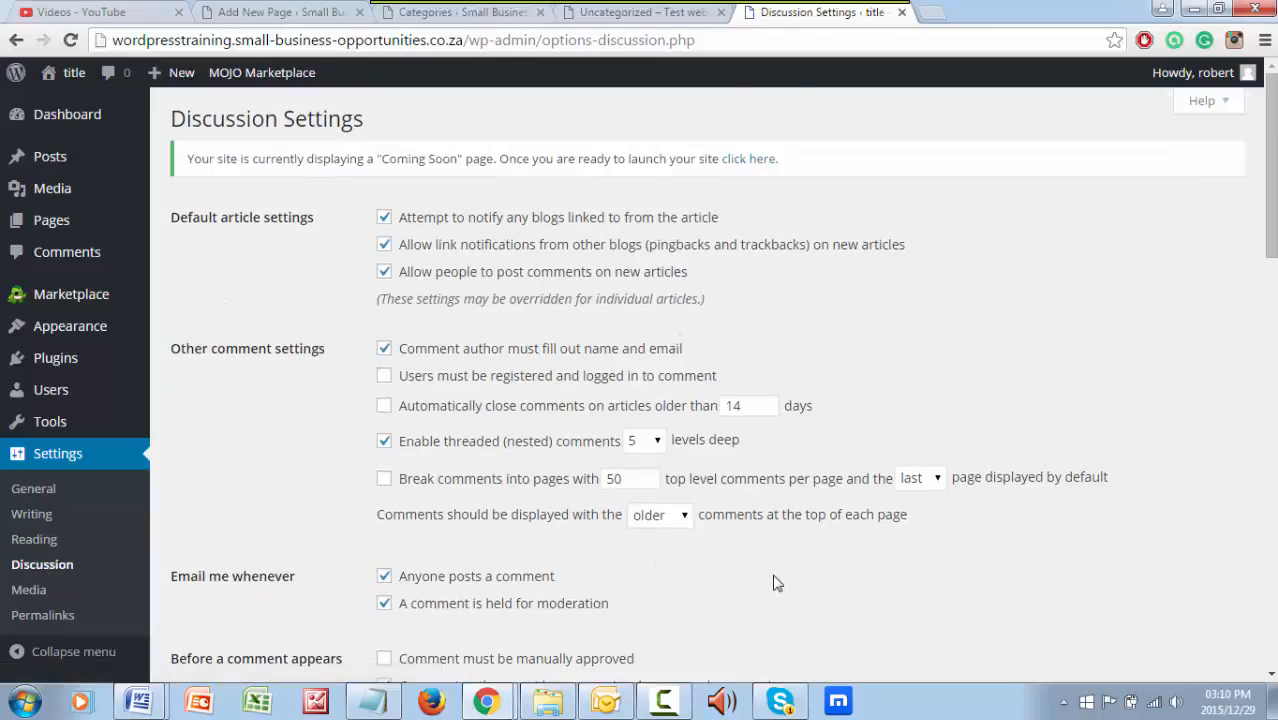
{"action": "scroll", "coordinate": [775, 580], "scroll_direction": "down", "scroll_amount": 4}
{"action": "scroll", "coordinate": [200, 573], "scroll_direction": "down", "scroll_amount": 5}
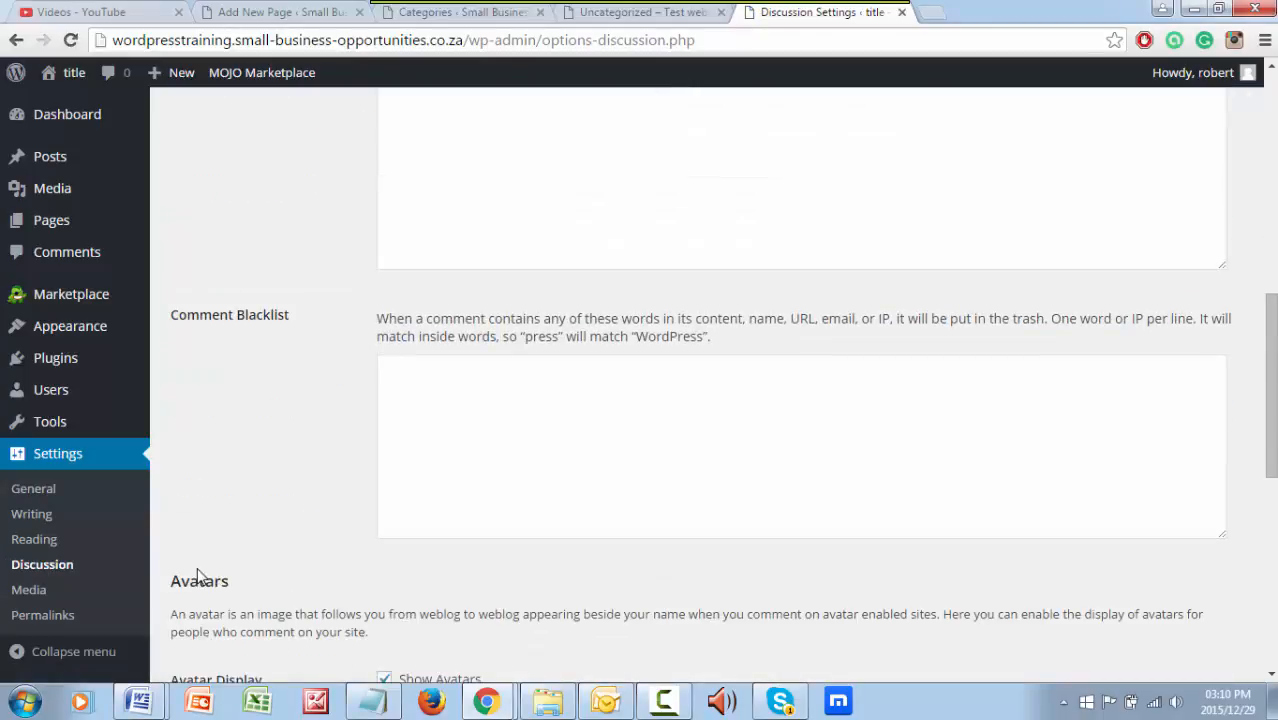
{"action": "scroll", "coordinate": [200, 573], "scroll_direction": "down", "scroll_amount": 5}
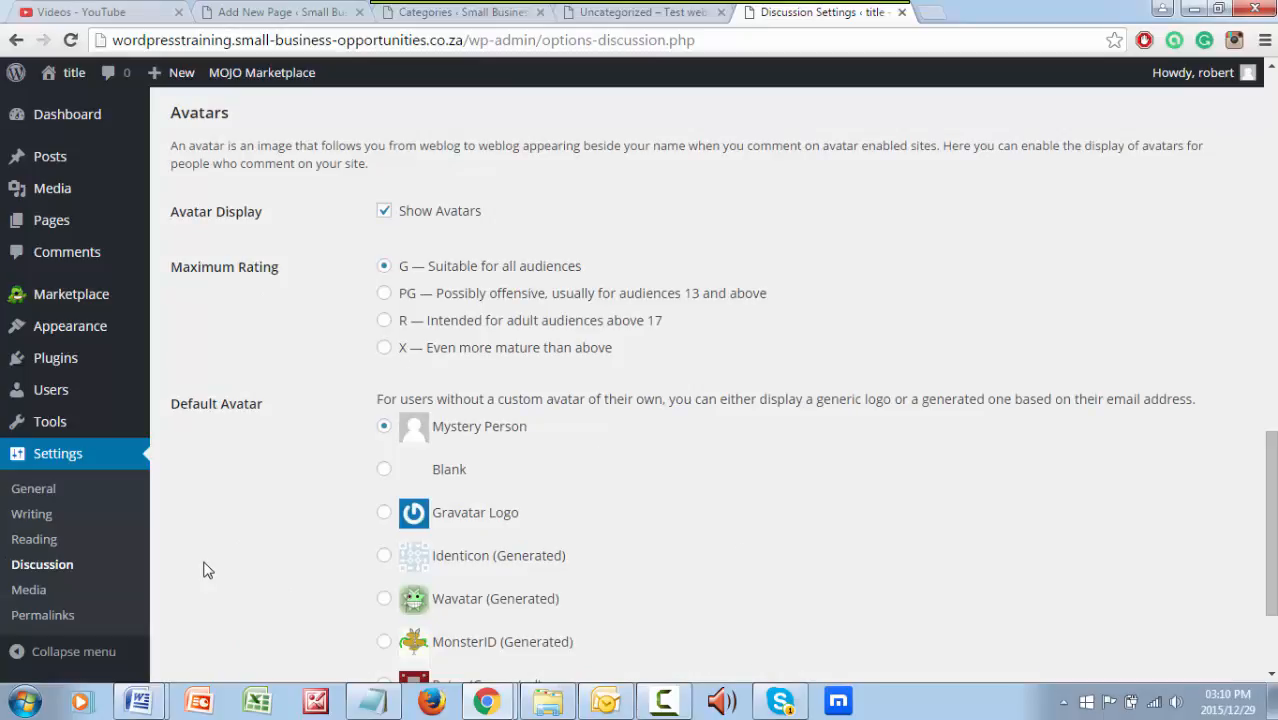
{"action": "scroll", "coordinate": [304, 633], "scroll_direction": "down", "scroll_amount": 3}
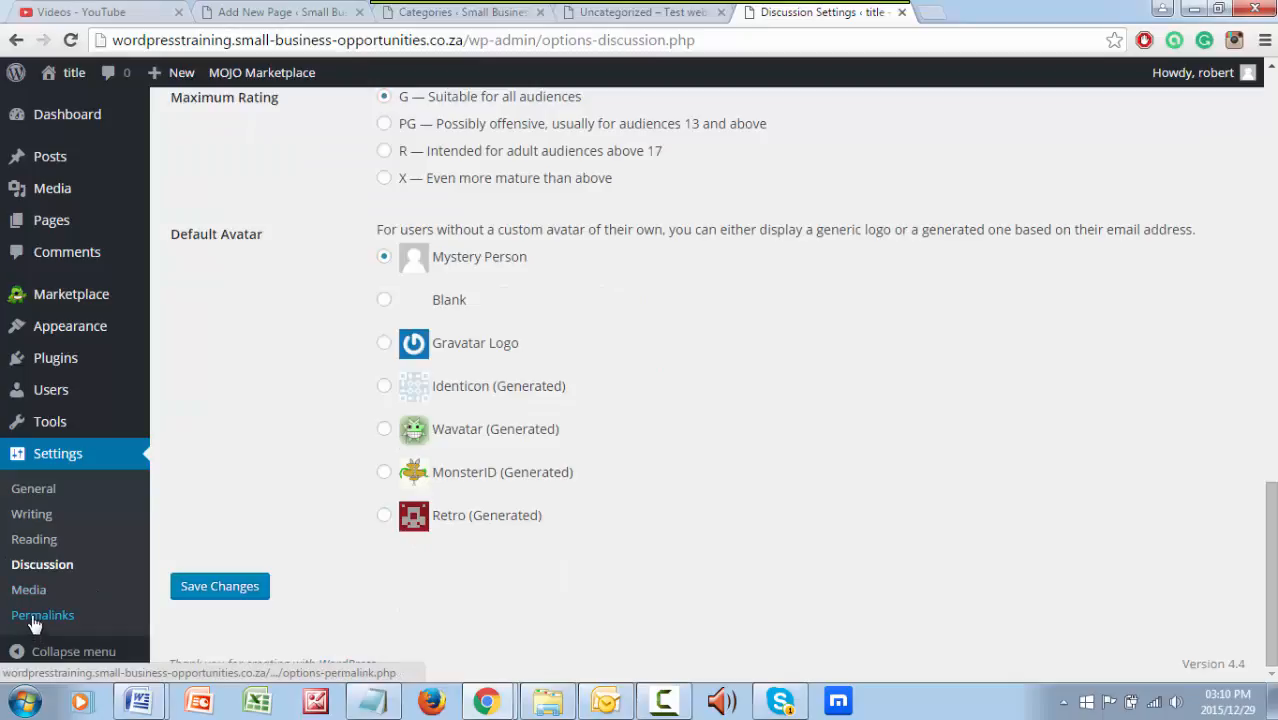
{"action": "left_click", "coordinate": [35, 549]}
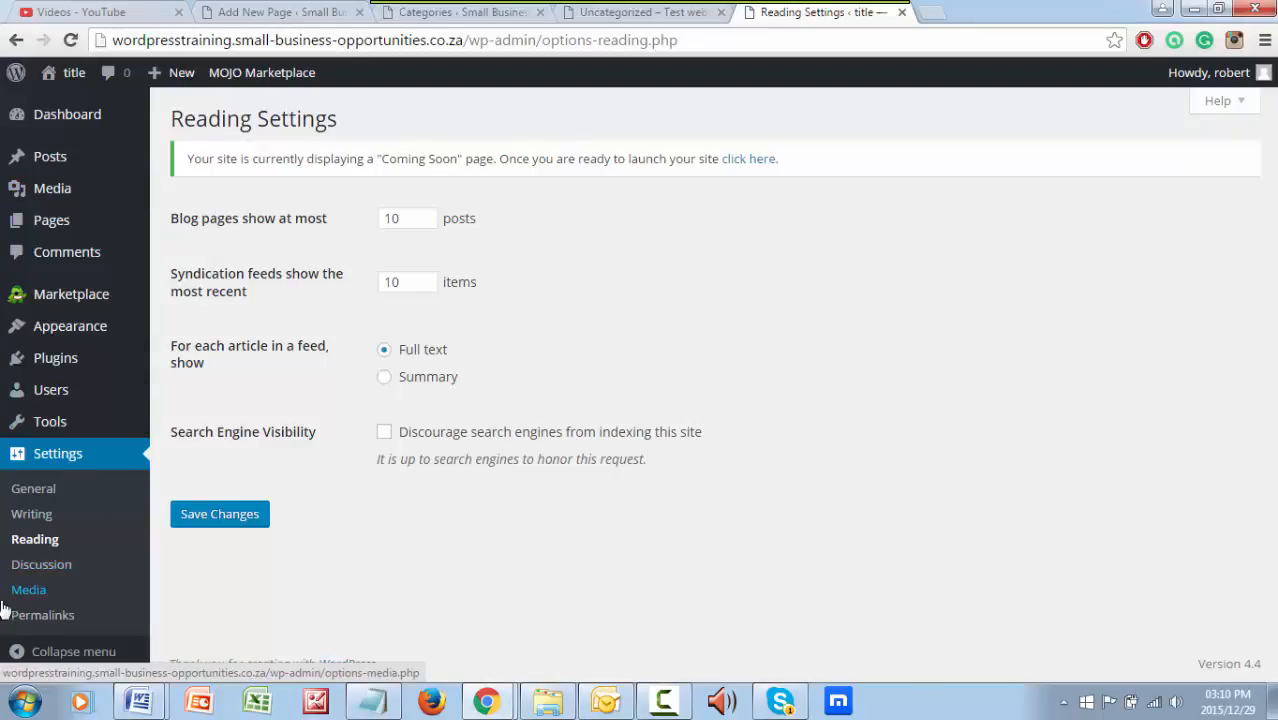
Deactivate the MOJO Marketplace plugin from the list of installed plugins
{"action": "mouse_move", "coordinate": [52, 390]}
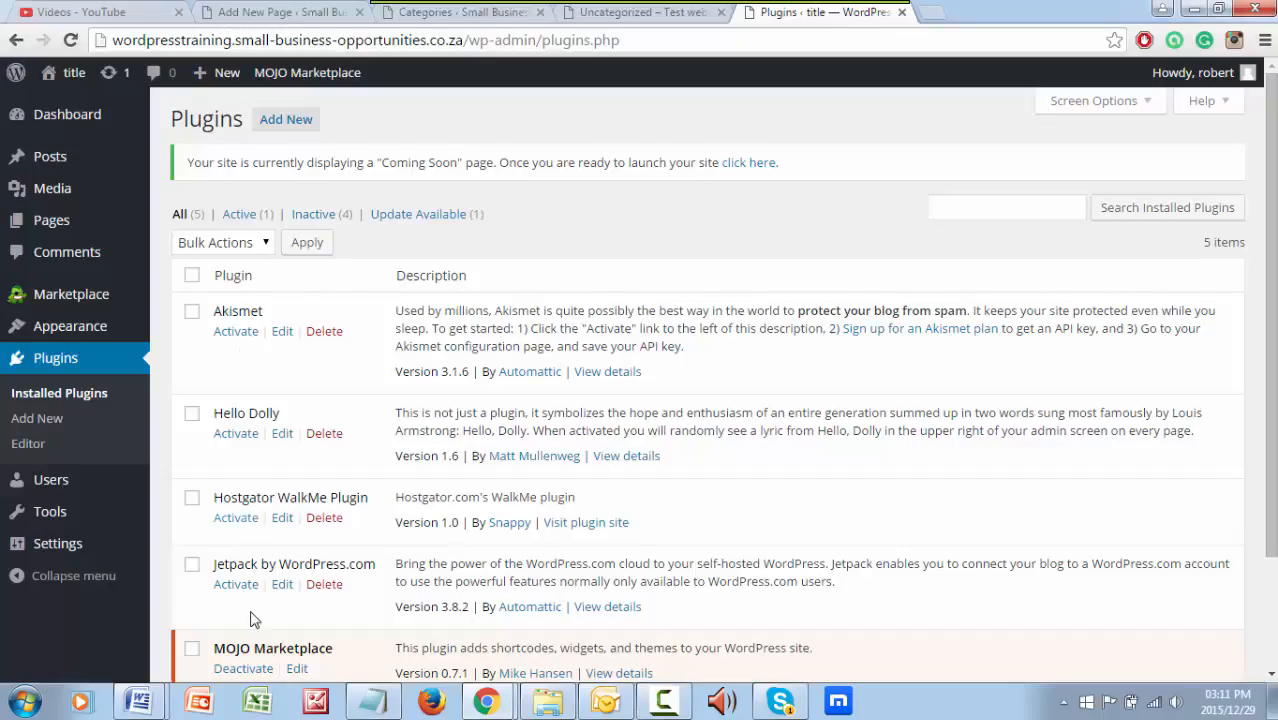
{"action": "scroll", "coordinate": [628, 516], "scroll_direction": "down", "scroll_amount": 3}
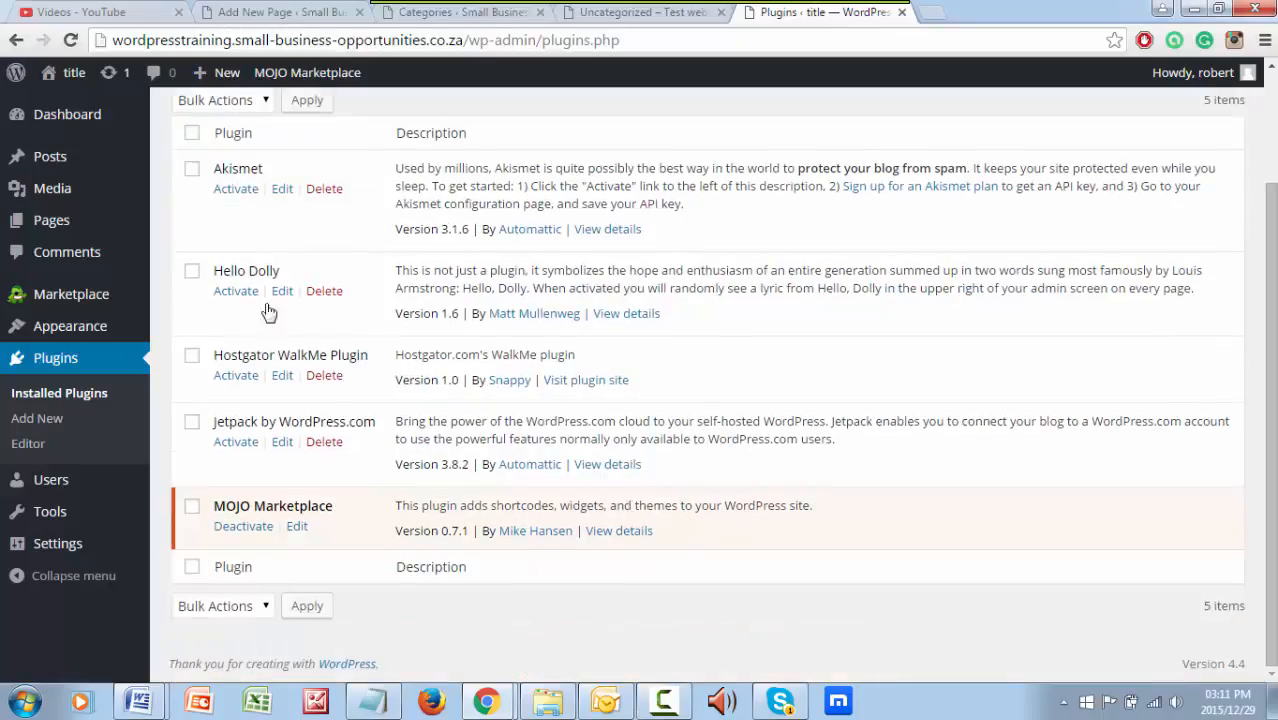
{"action": "left_click", "coordinate": [257, 533]}
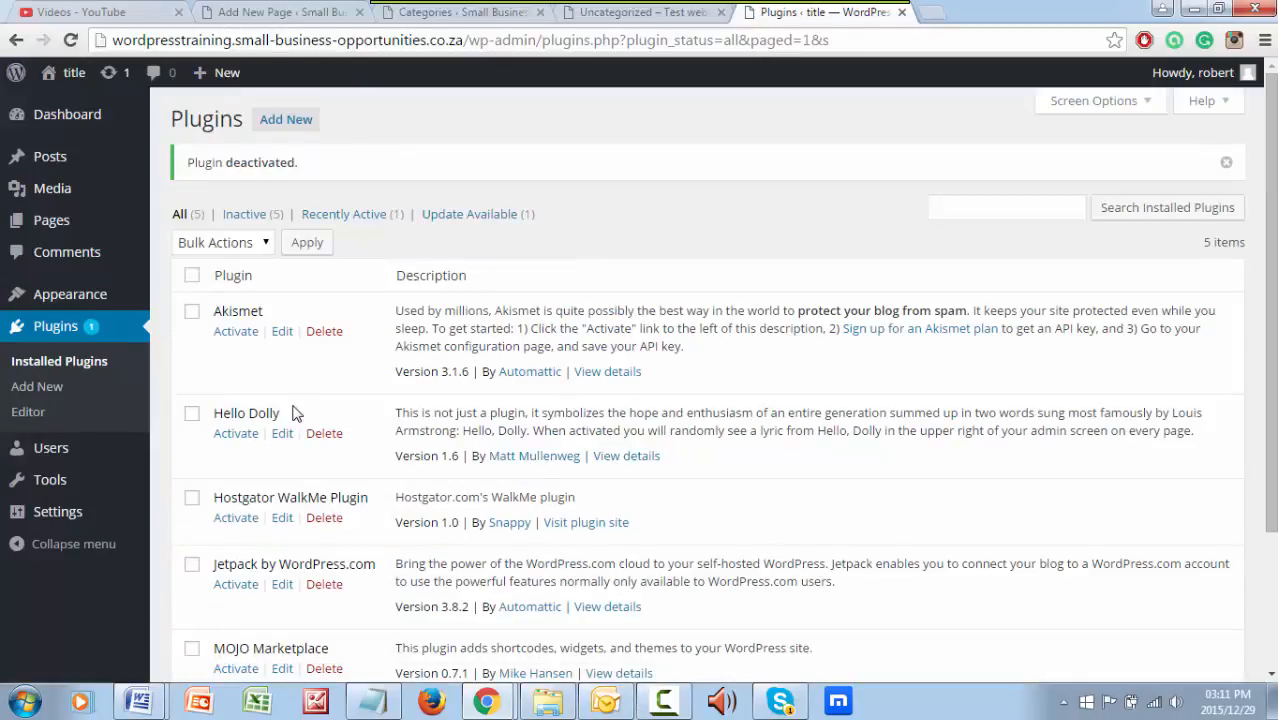
Delete the Hello Dolly, Hostgator WalkMe Plugin, Jetpack by WordPress.com and MOJO Marketplace plugins together, including their files and data
{"action": "scroll", "coordinate": [297, 405], "scroll_direction": "down", "scroll_amount": 3}
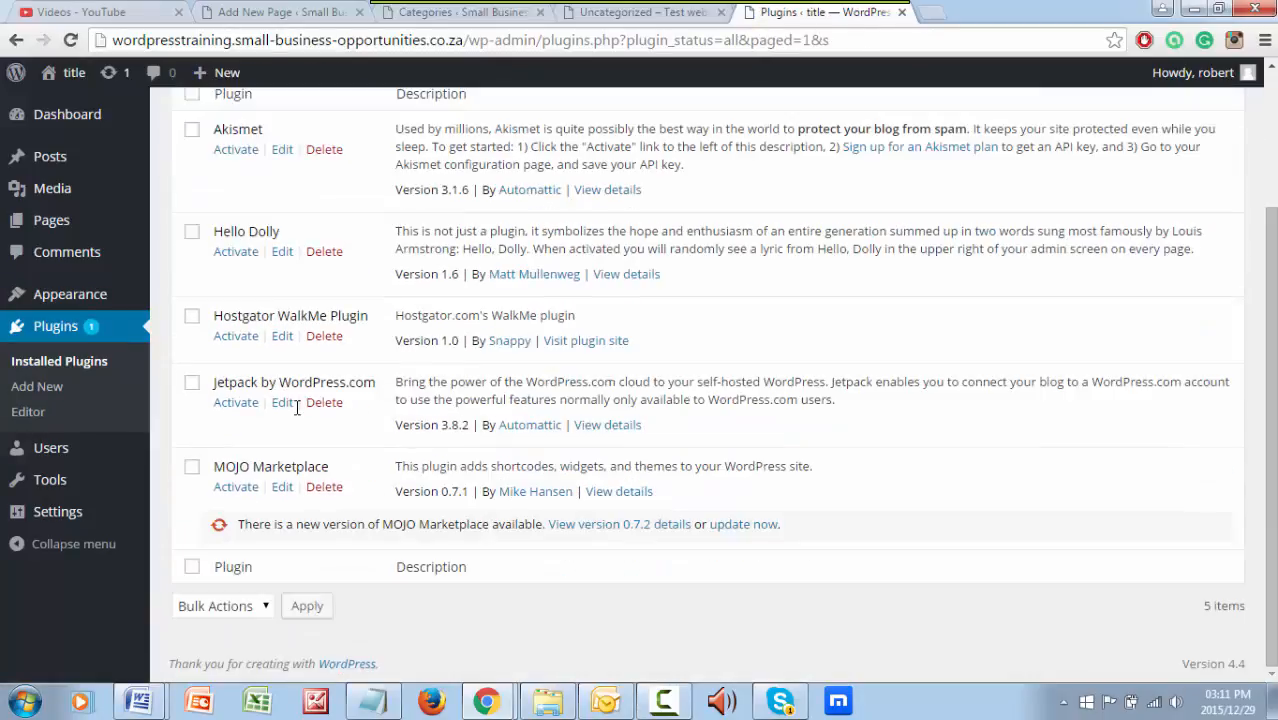
{"action": "left_click", "coordinate": [192, 467]}
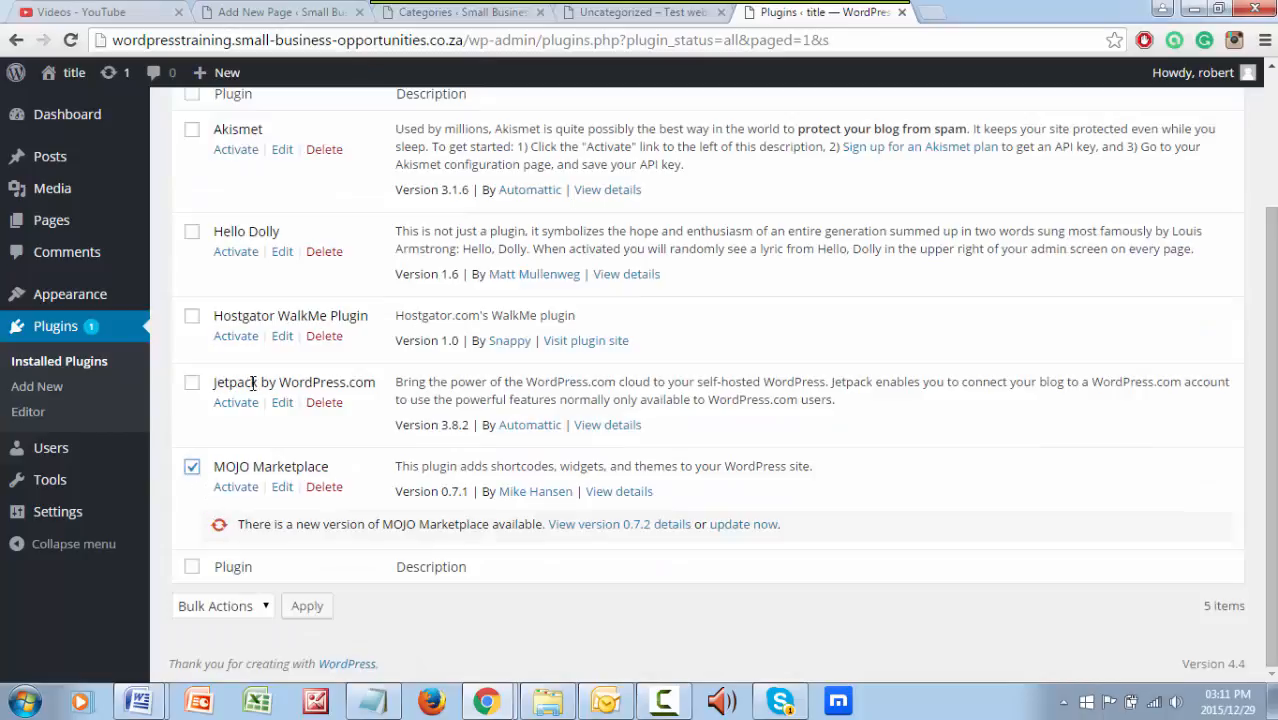
{"action": "left_click", "coordinate": [192, 383]}
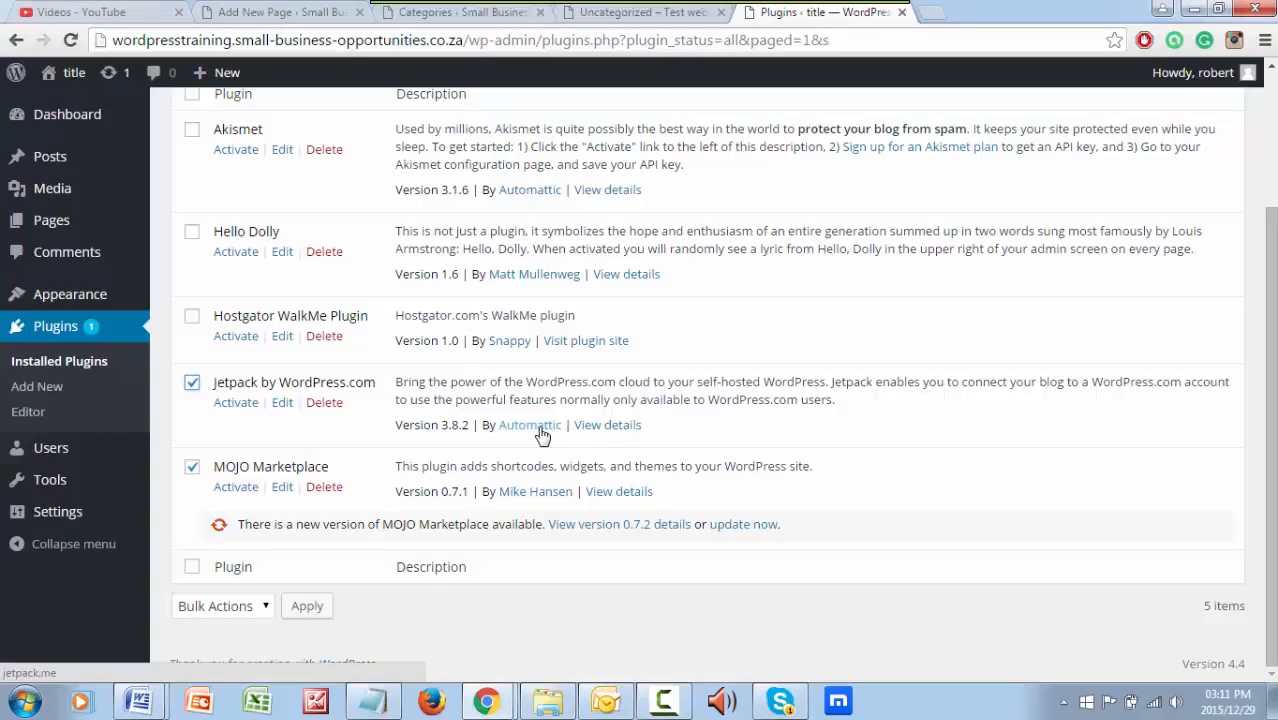
{"action": "left_click", "coordinate": [193, 316]}
{"action": "left_click", "coordinate": [192, 232]}
{"action": "scroll", "coordinate": [306, 377], "scroll_direction": "up", "scroll_amount": 3}
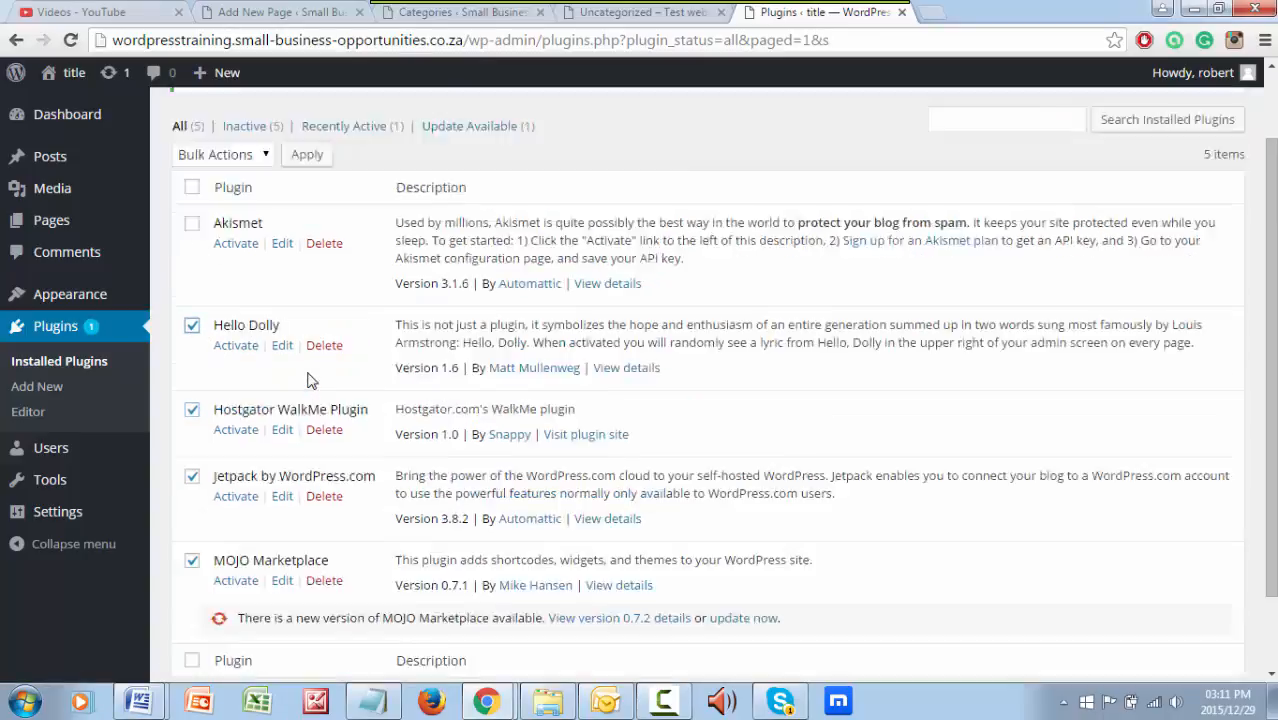
{"action": "scroll", "coordinate": [290, 450], "scroll_direction": "down", "scroll_amount": 3}
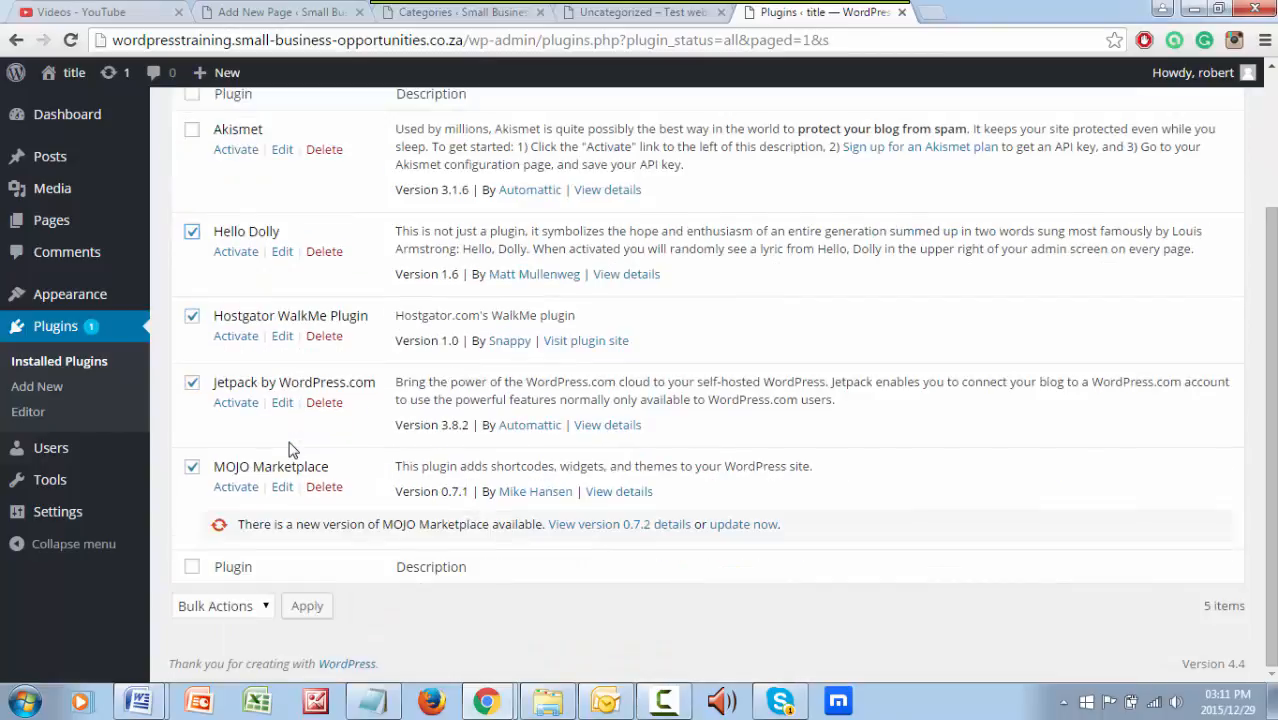
{"action": "scroll", "coordinate": [290, 450], "scroll_direction": "up", "scroll_amount": 3}
{"action": "scroll", "coordinate": [296, 522], "scroll_direction": "down", "scroll_amount": 3}
{"action": "left_click", "coordinate": [232, 612]}
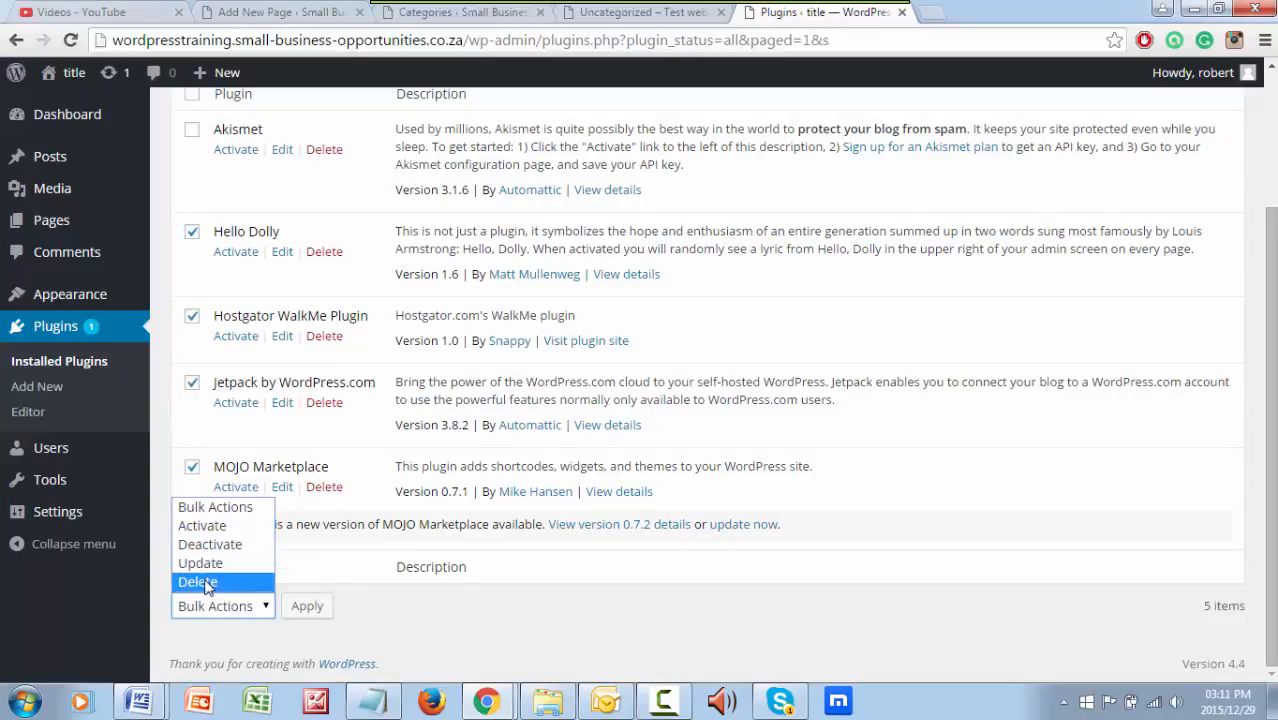
{"action": "left_click", "coordinate": [205, 582]}
{"action": "left_click", "coordinate": [310, 610]}
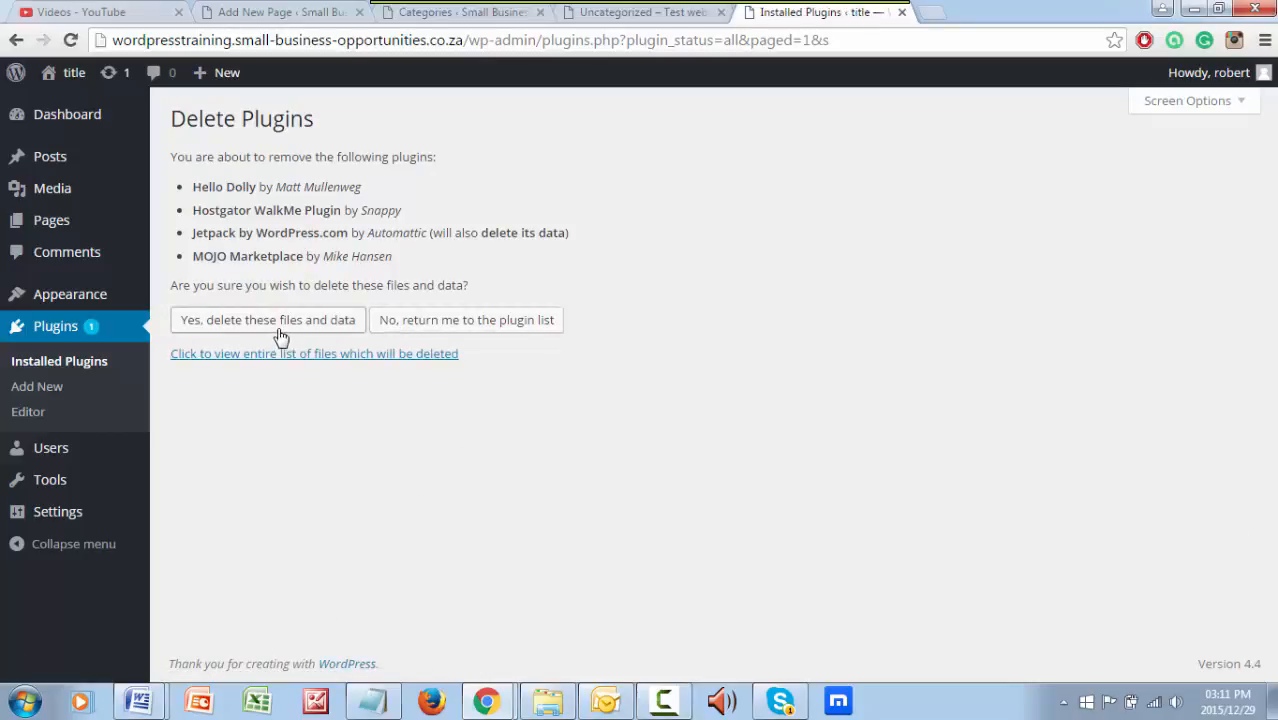
{"action": "left_click", "coordinate": [278, 322]}
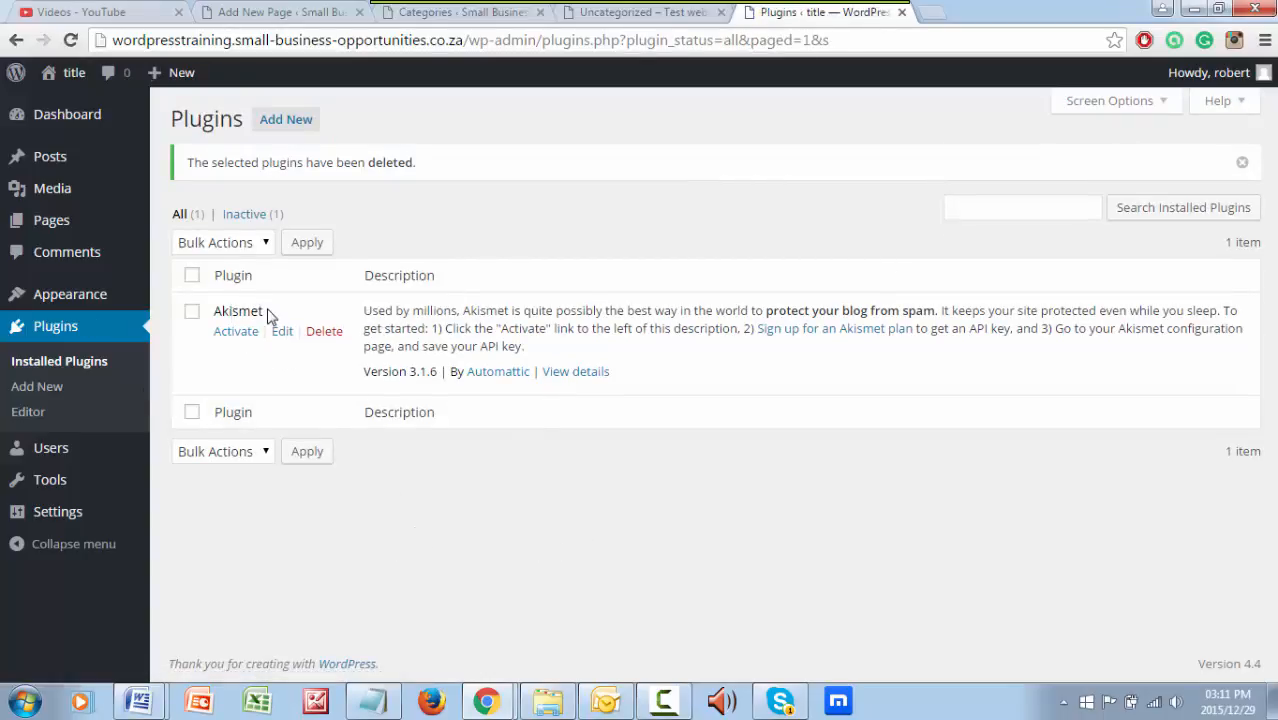
Activate the Akismet plugin and start the activation of its Akismet account
{"action": "left_click_drag", "start_coordinate": [266, 313], "coordinate": [212, 302]}
{"action": "left_click", "coordinate": [603, 508]}
{"action": "left_click", "coordinate": [237, 333]}
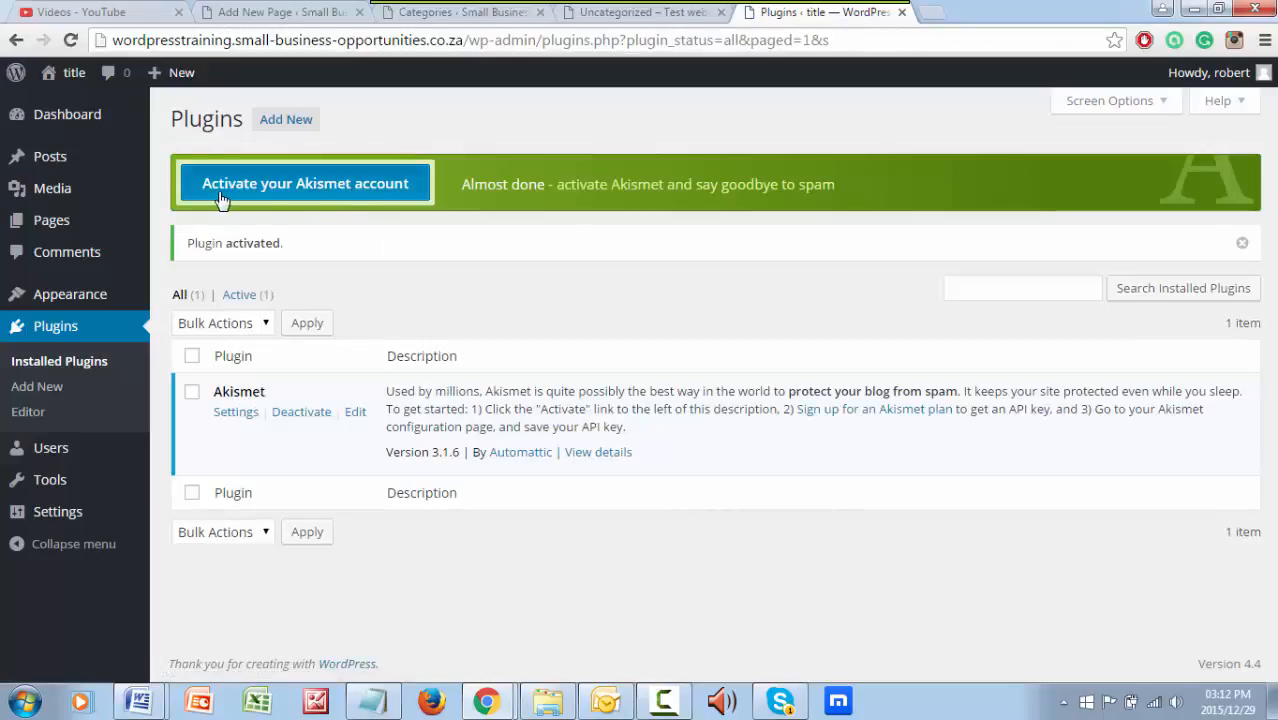
{"action": "left_click", "coordinate": [350, 192]}
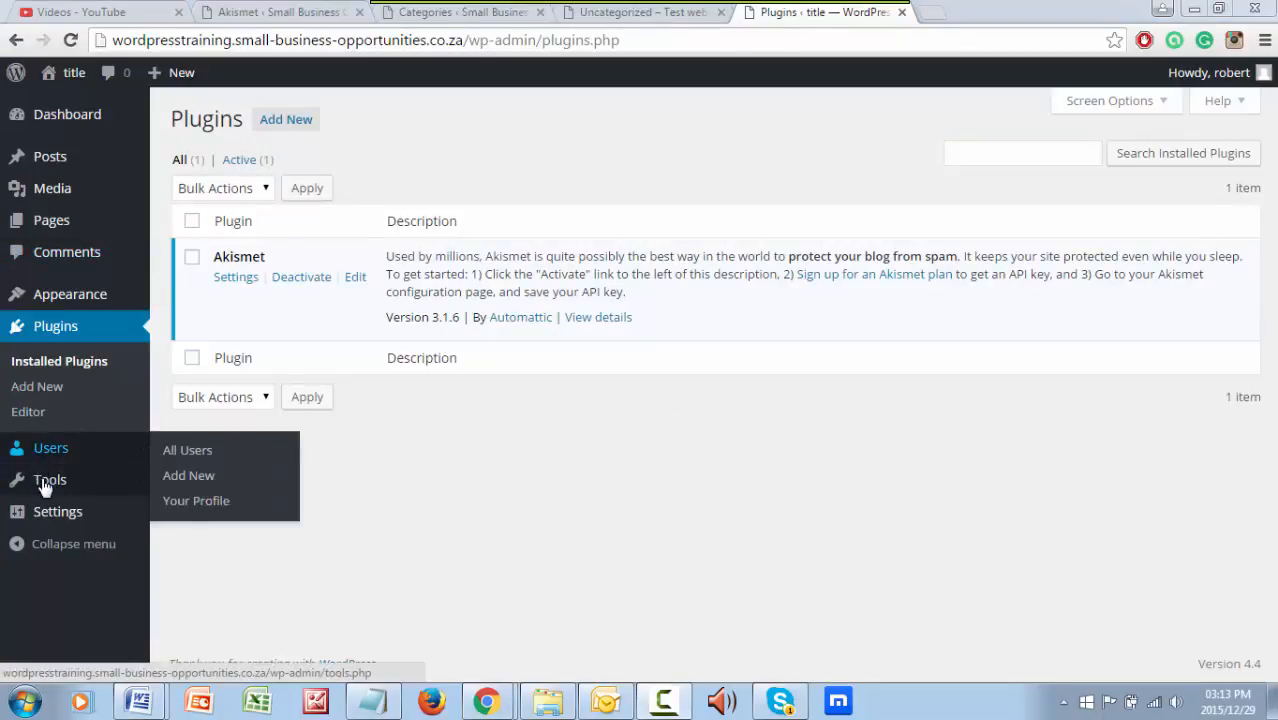
{"action": "mouse_move", "coordinate": [50, 519]}
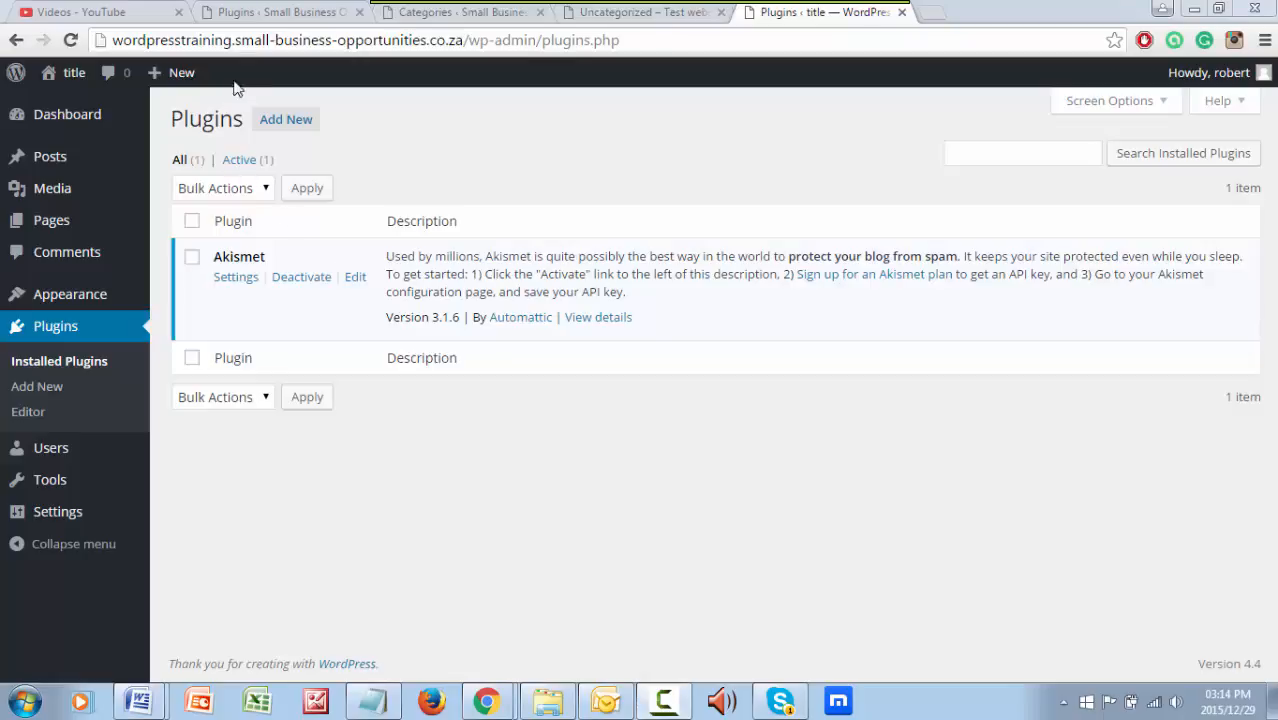
Switch to the Small Business Opportunities site and review its installed plugins from Suppamenu Lite through to WP Fastest Cache
{"action": "left_click", "coordinate": [264, 14]}
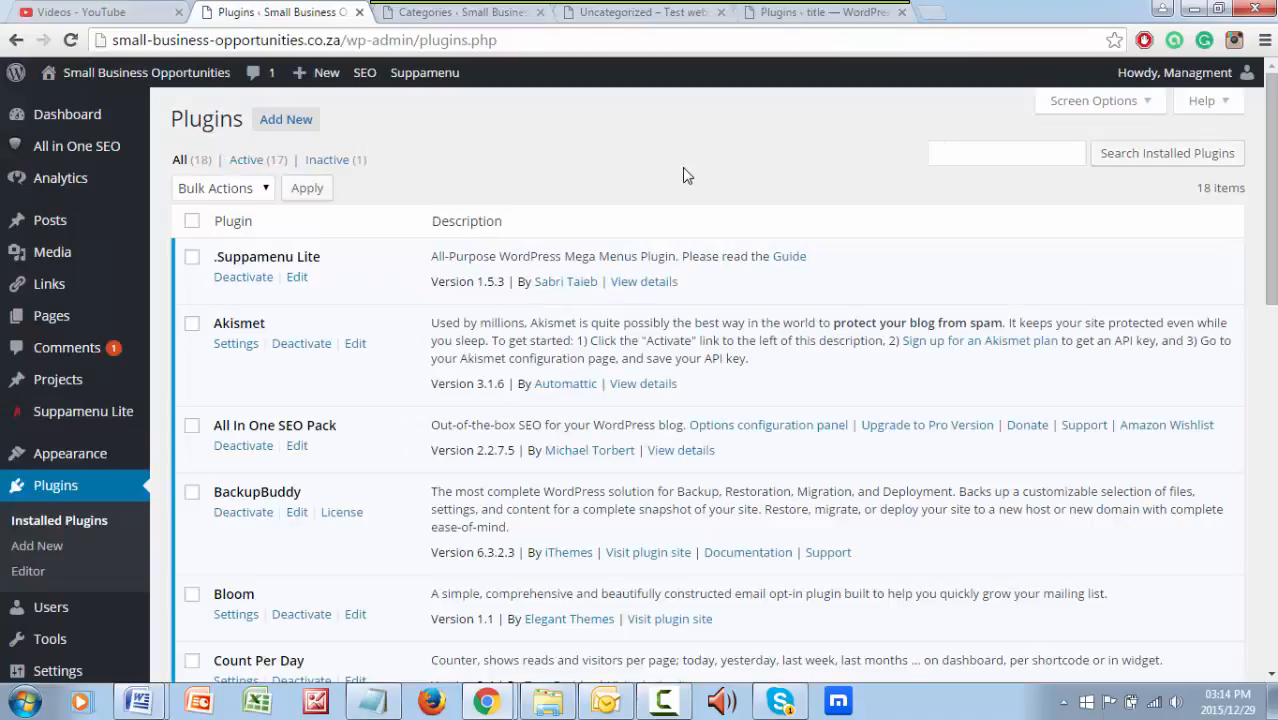
{"action": "scroll", "coordinate": [583, 222], "scroll_direction": "down", "scroll_amount": 1}
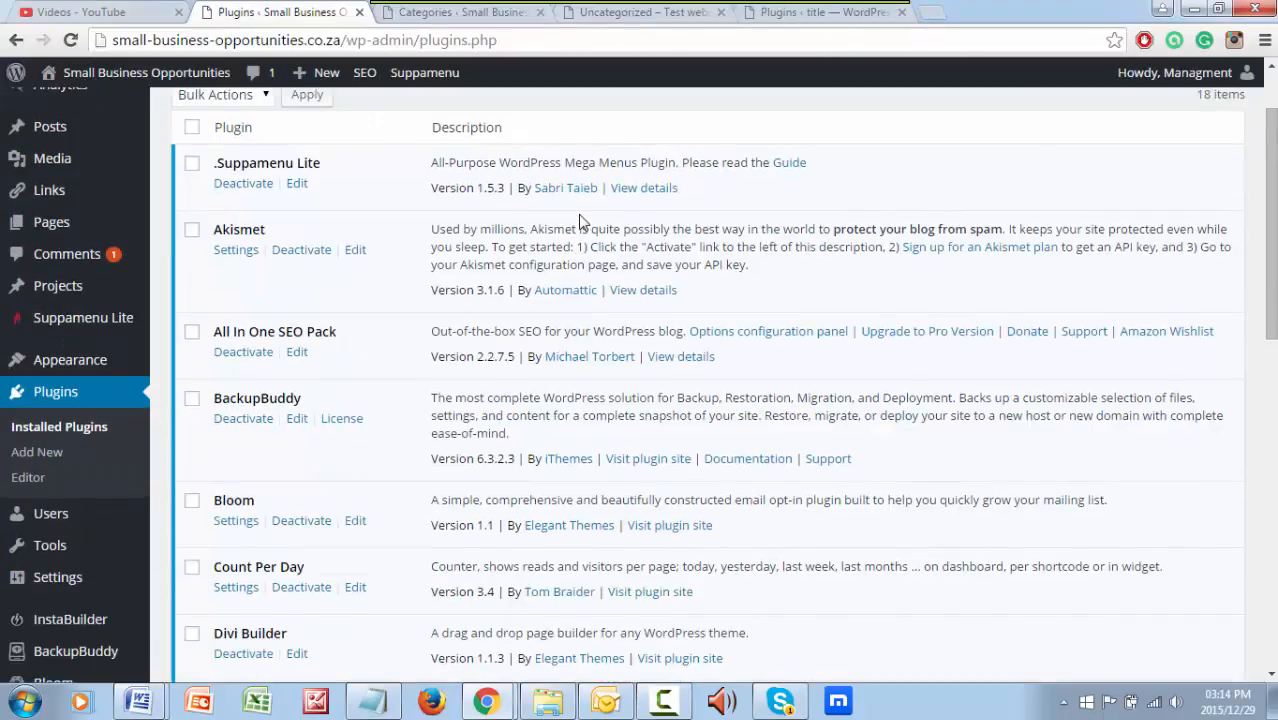
{"action": "scroll", "coordinate": [390, 205], "scroll_direction": "down", "scroll_amount": 5}
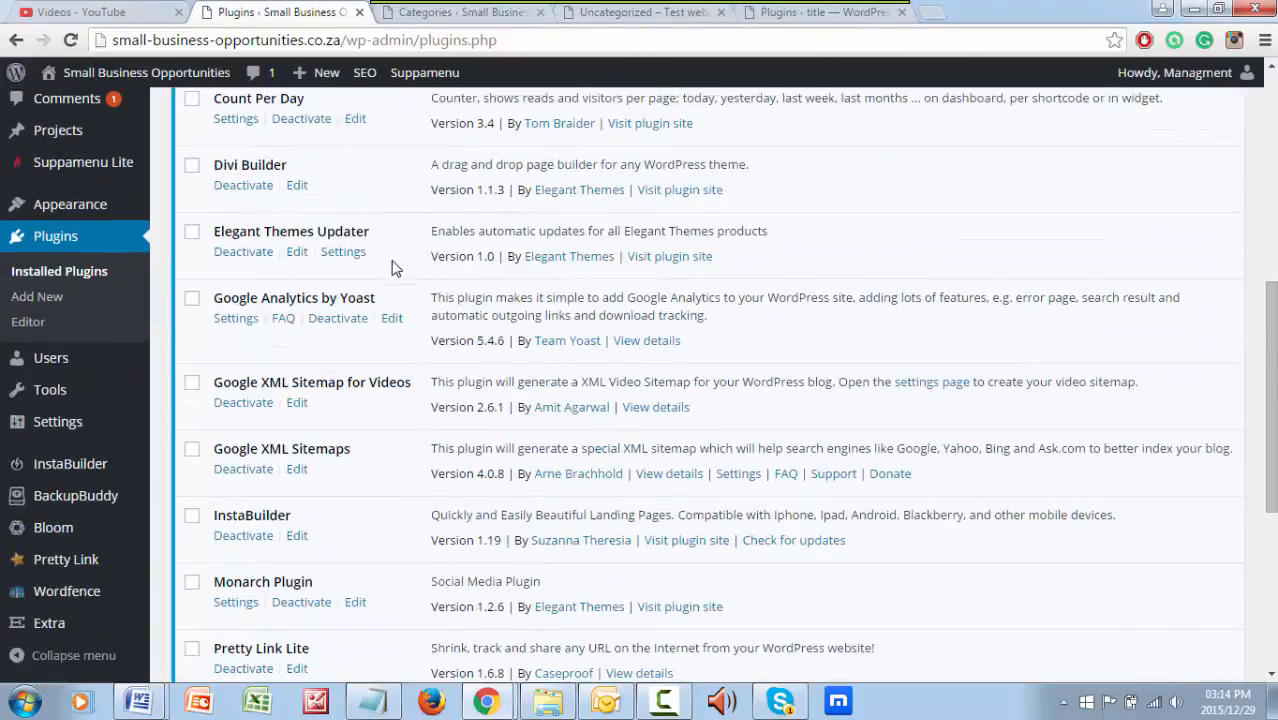
{"action": "scroll", "coordinate": [393, 272], "scroll_direction": "down", "scroll_amount": 4}
{"action": "scroll", "coordinate": [405, 515], "scroll_direction": "up", "scroll_amount": 10}
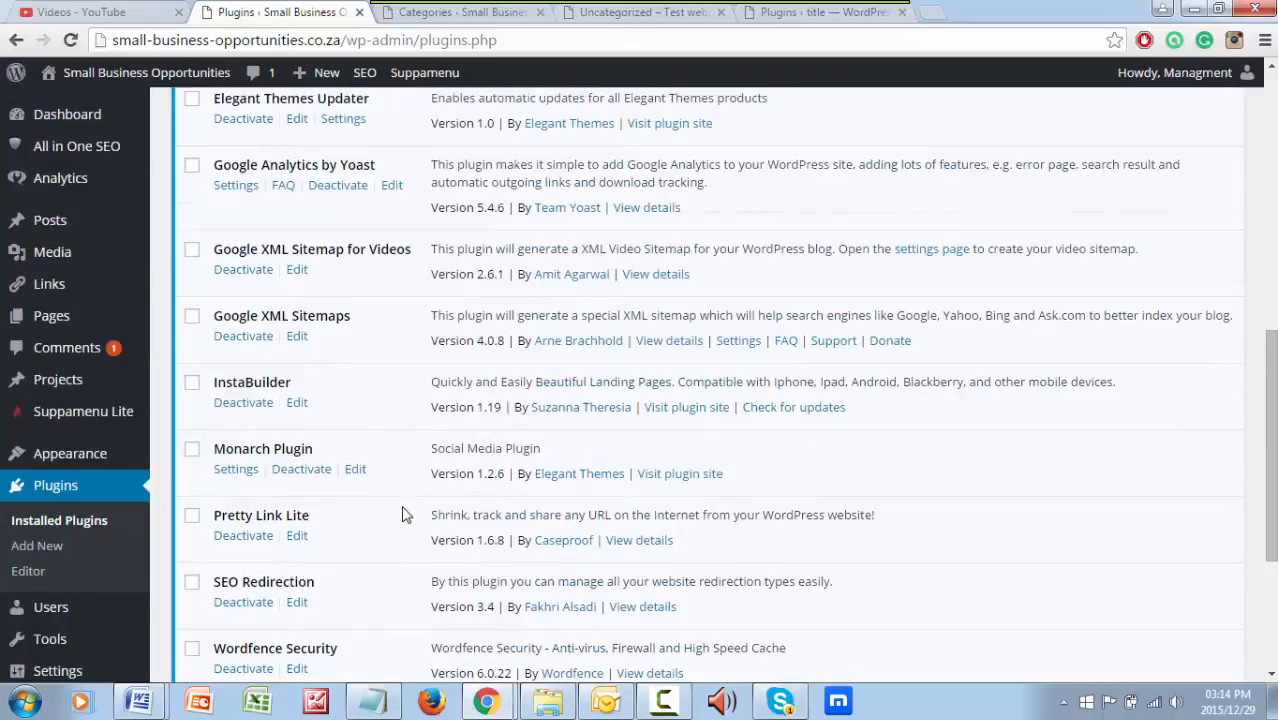
{"action": "scroll", "coordinate": [405, 515], "scroll_direction": "down", "scroll_amount": 2}
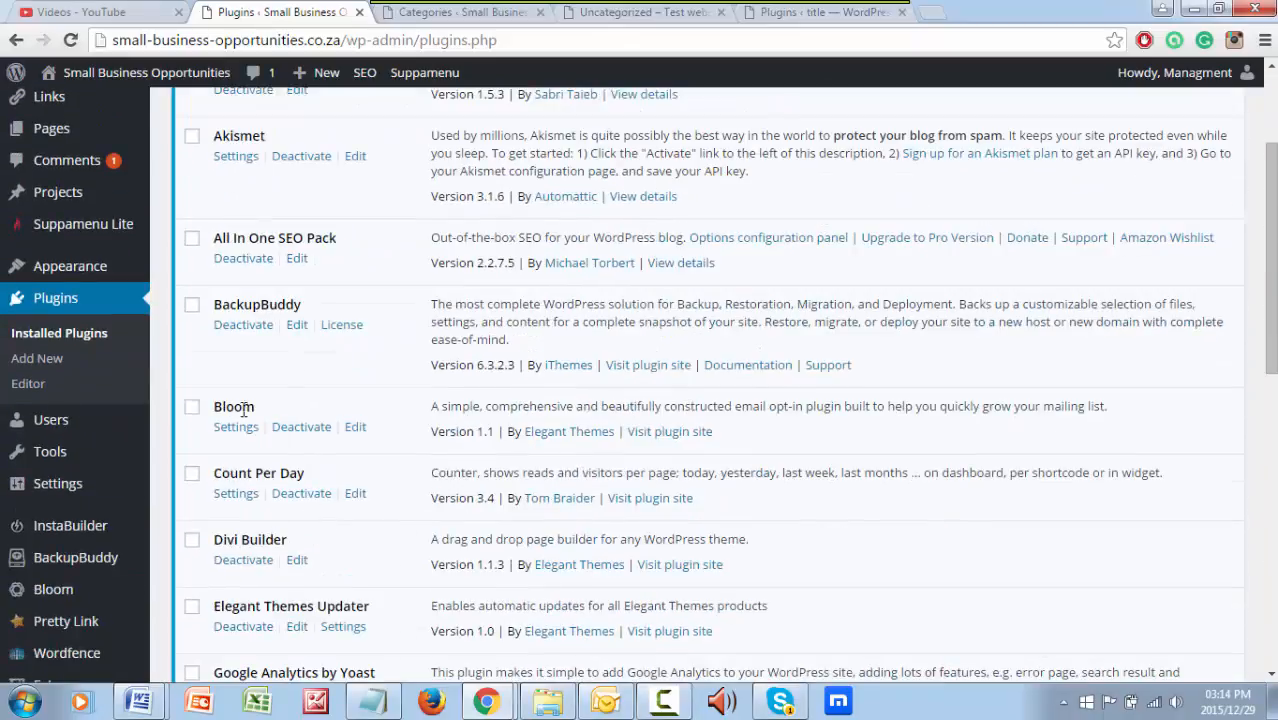
{"action": "scroll", "coordinate": [412, 283], "scroll_direction": "up", "scroll_amount": 2}
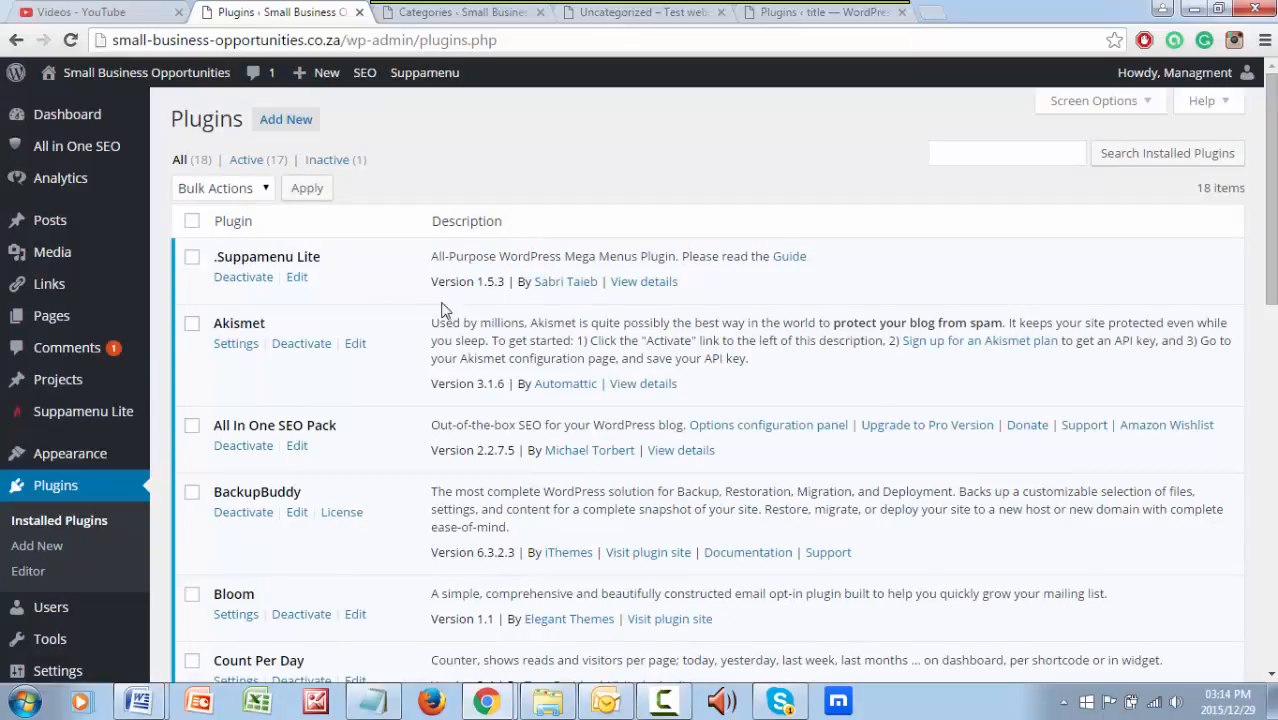
{"action": "scroll", "coordinate": [535, 320], "scroll_direction": "down", "scroll_amount": 3}
{"action": "scroll", "coordinate": [540, 322], "scroll_direction": "down", "scroll_amount": 2}
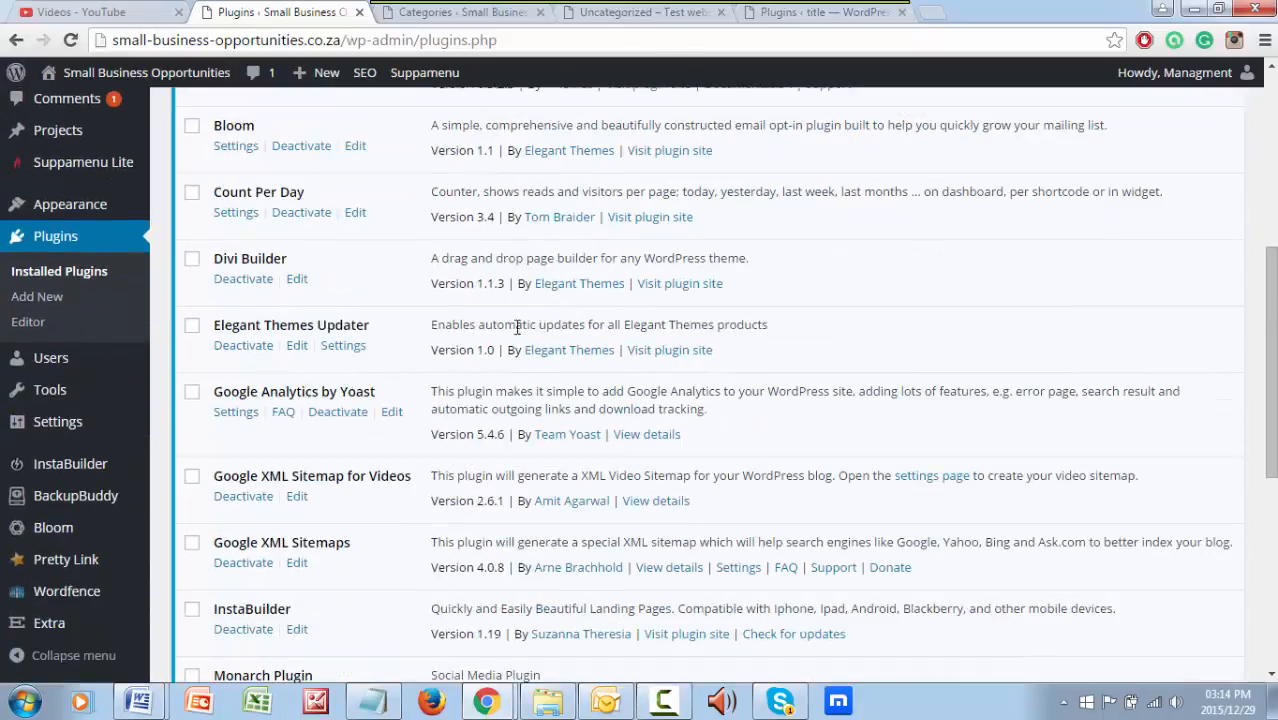
{"action": "scroll", "coordinate": [502, 387], "scroll_direction": "down", "scroll_amount": 1}
{"action": "scroll", "coordinate": [498, 390], "scroll_direction": "down", "scroll_amount": 2}
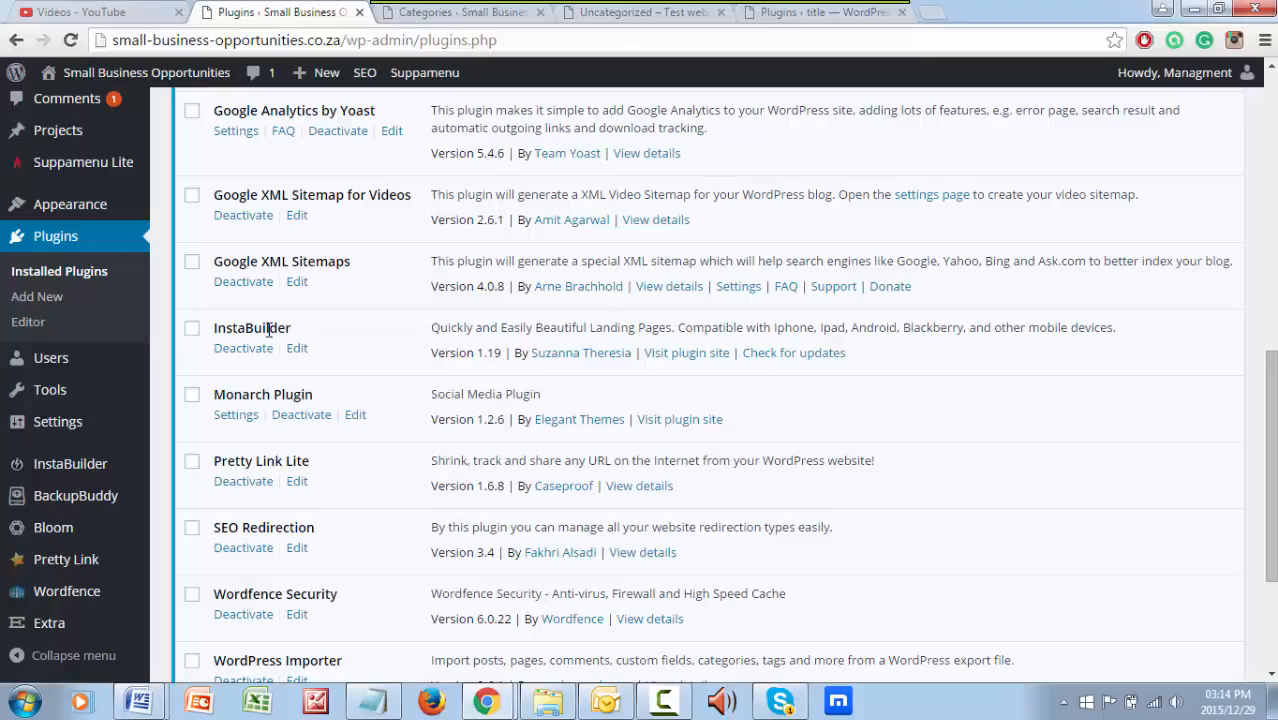
{"action": "scroll", "coordinate": [578, 414], "scroll_direction": "down", "scroll_amount": 1}
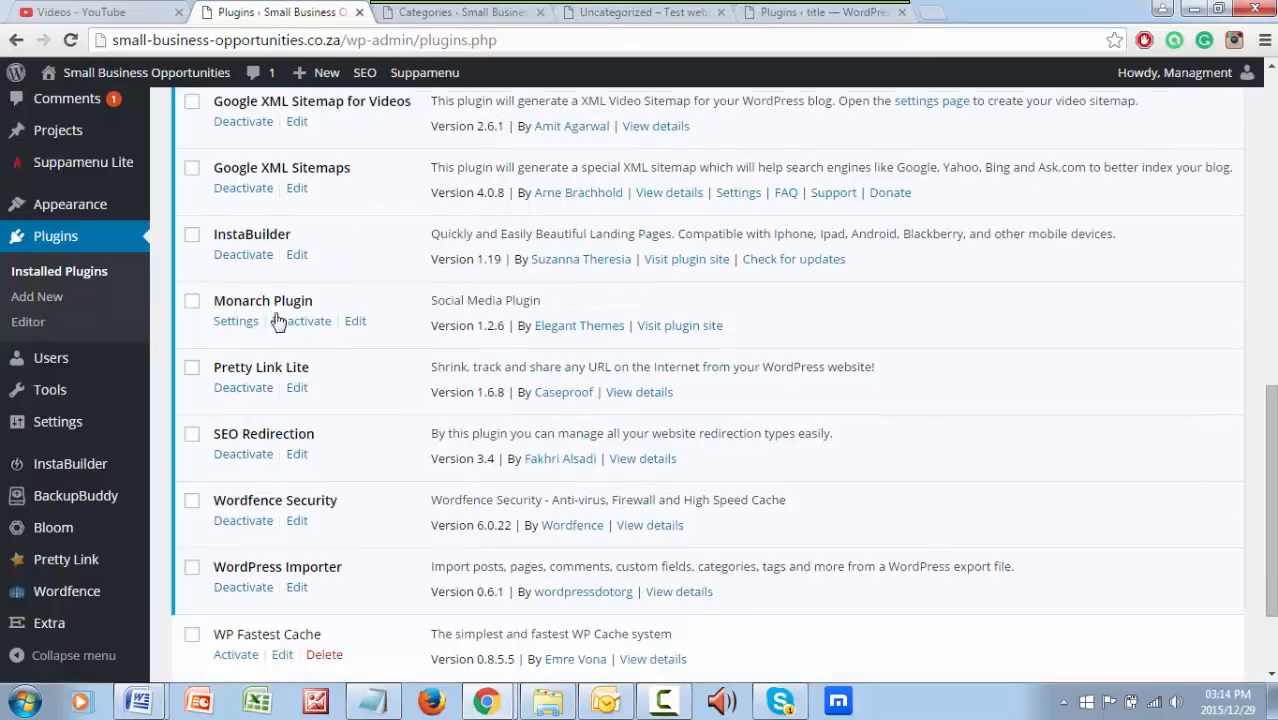
{"action": "scroll", "coordinate": [547, 370], "scroll_direction": "down", "scroll_amount": 1}
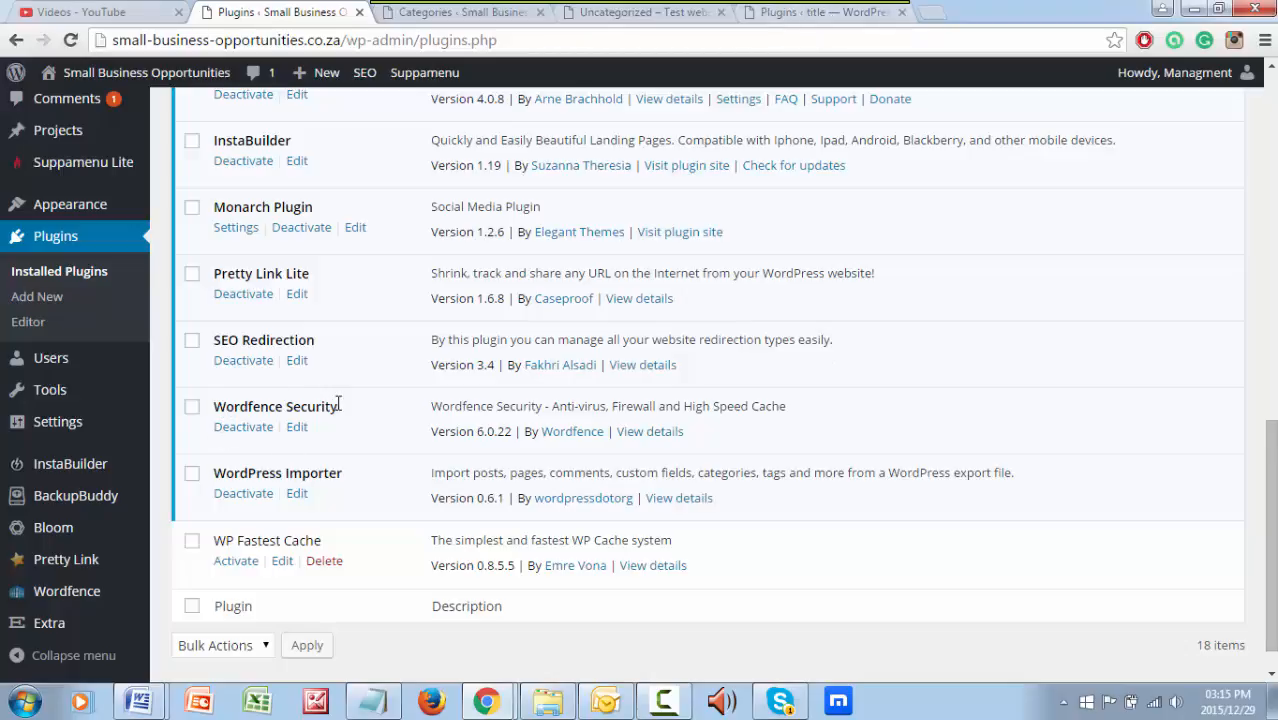
Return to the training site's plugins, start adding a new plugin and search the plugin directory for "wordfence"
{"action": "left_click", "coordinate": [820, 14]}
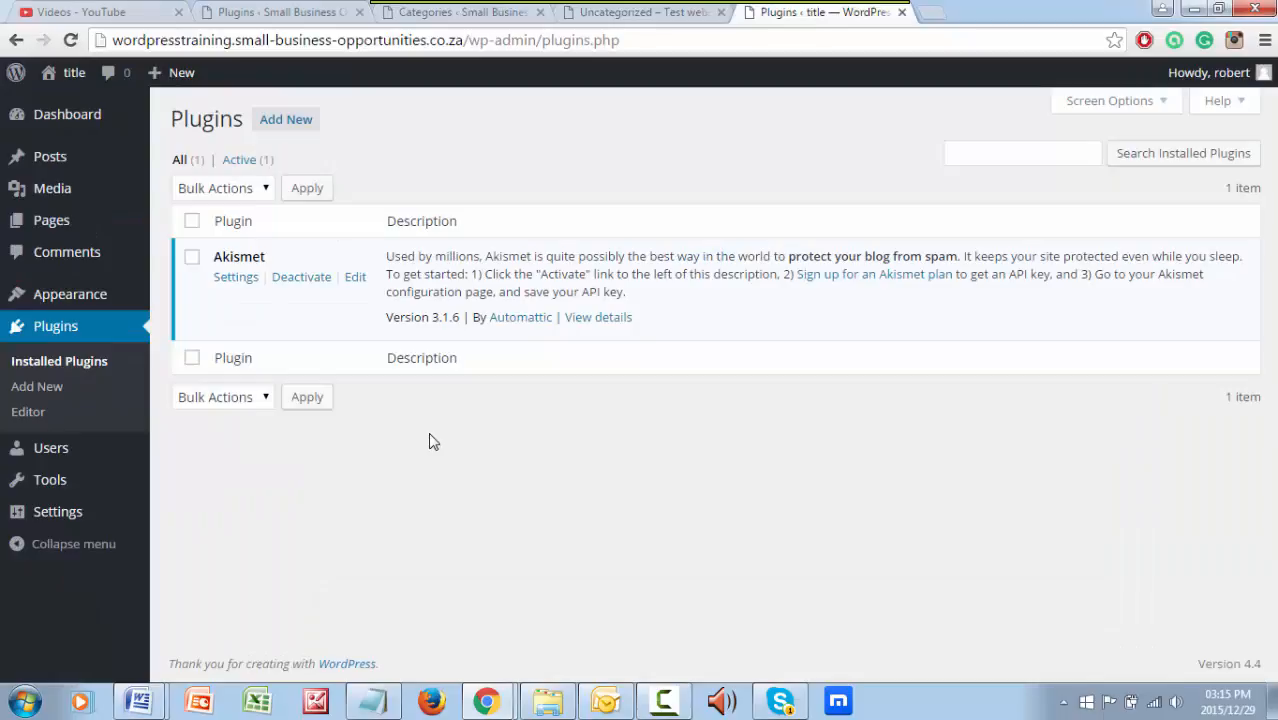
{"action": "left_click", "coordinate": [301, 128]}
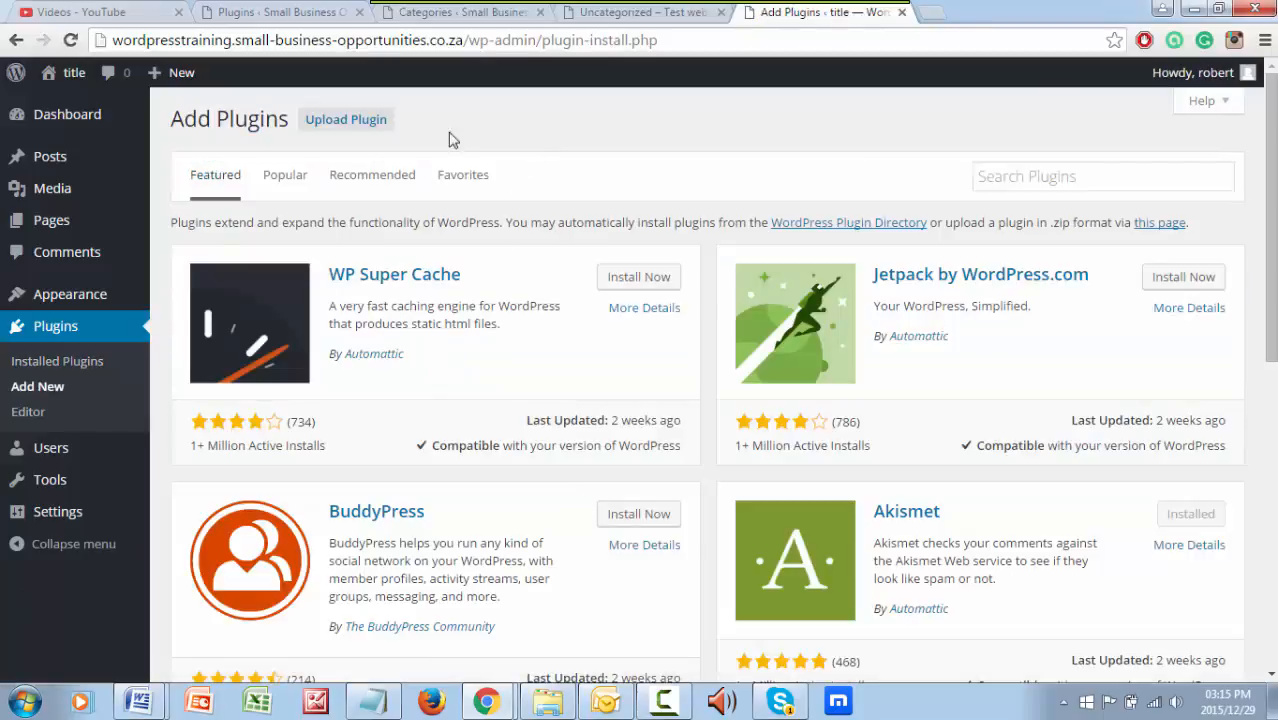
{"action": "left_click", "coordinate": [1078, 176]}
{"action": "type", "text": "W"}
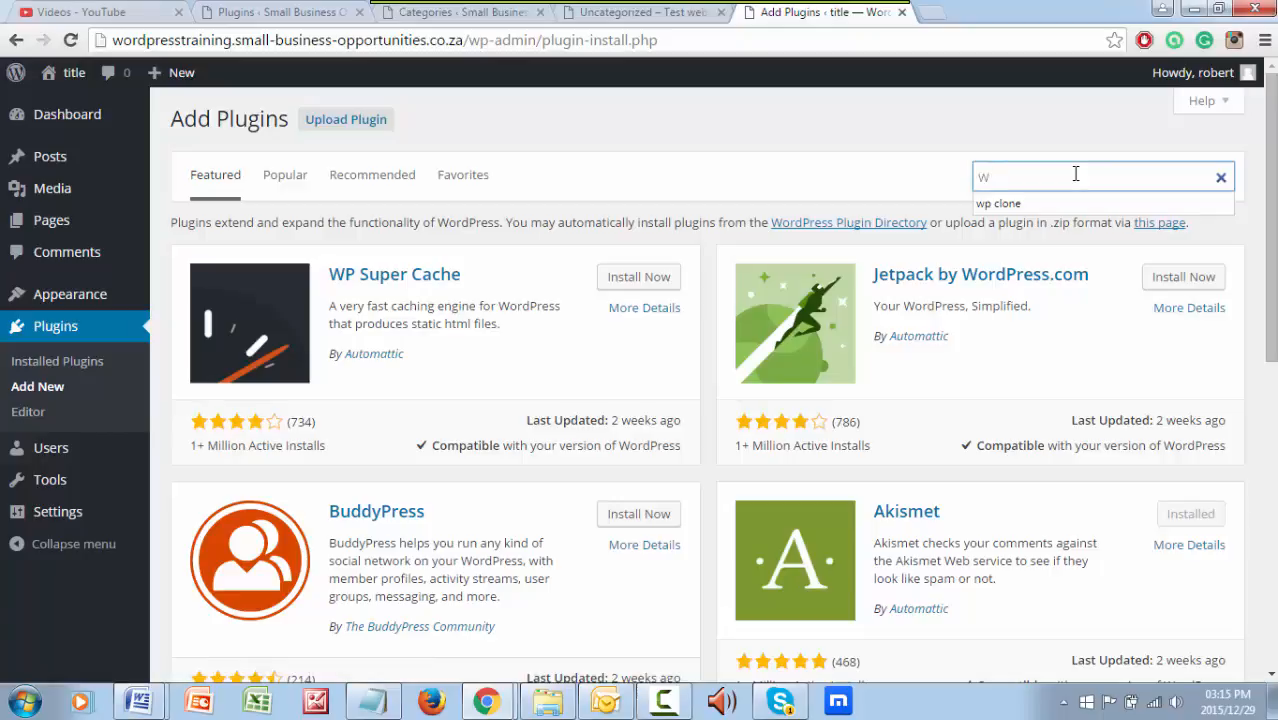
{"action": "type", "text": "O"}
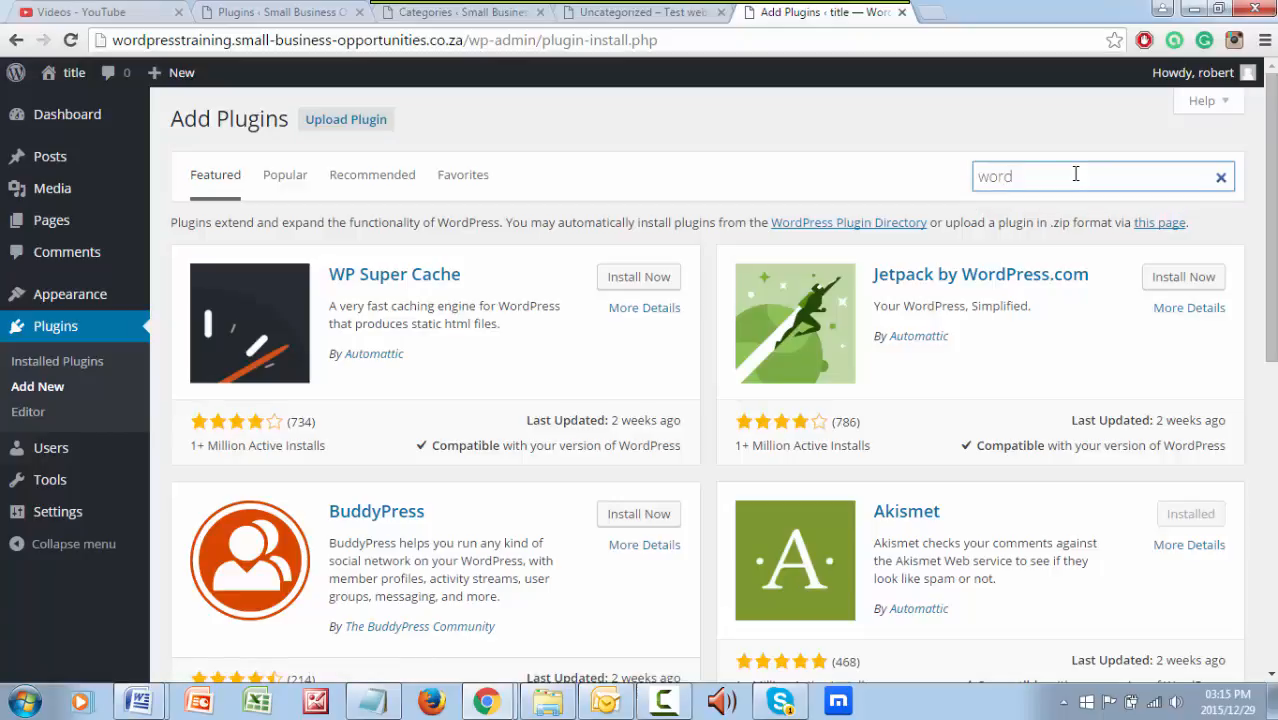
{"action": "type", "text": "rdfemnce"}
{"action": "type", "text": "nce"}
{"action": "key", "text": "Return"}
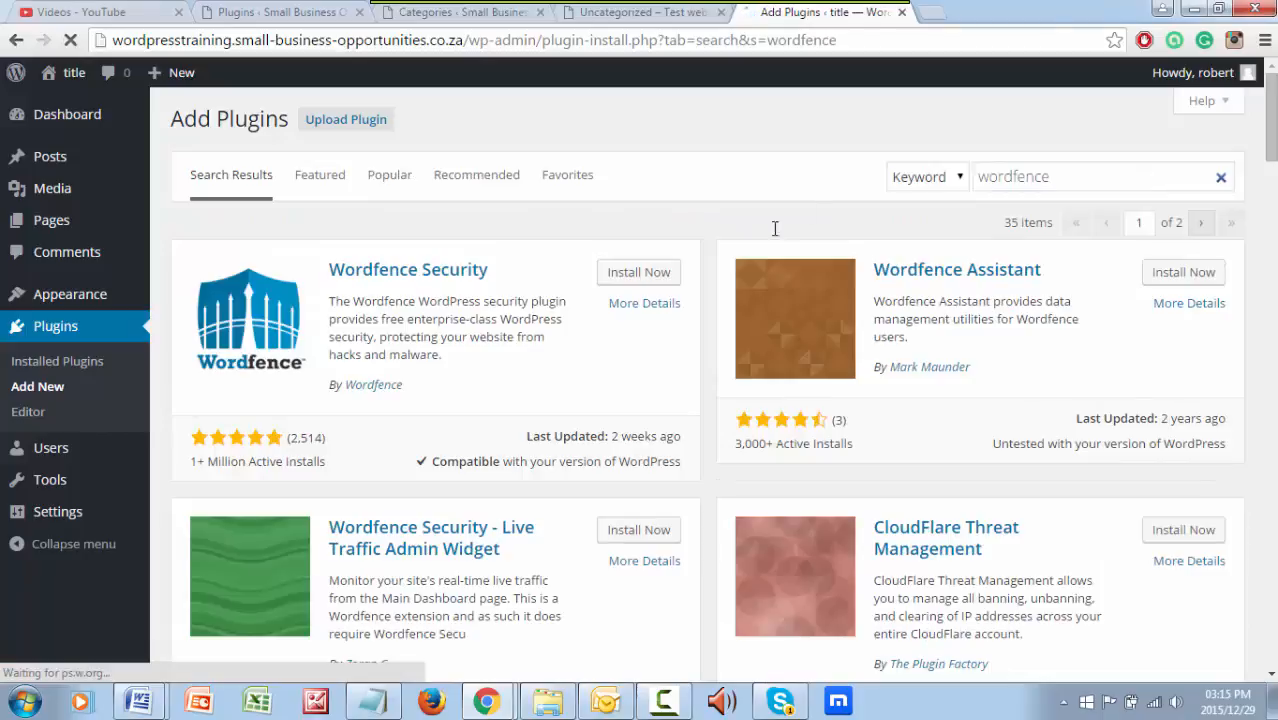
Look through the wordfence search results and compare the security and caching plugins offered
{"action": "scroll", "coordinate": [640, 360], "scroll_direction": "down", "scroll_amount": 8}
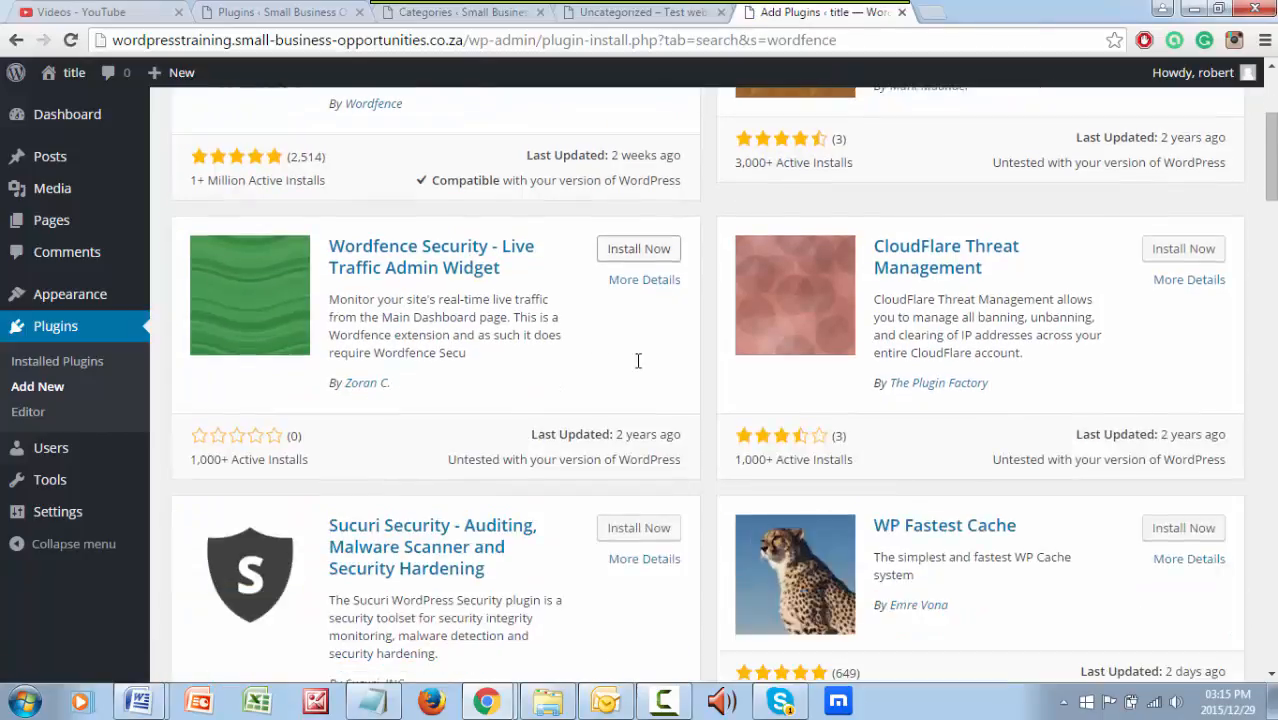
{"action": "scroll", "coordinate": [645, 390], "scroll_direction": "down", "scroll_amount": 6}
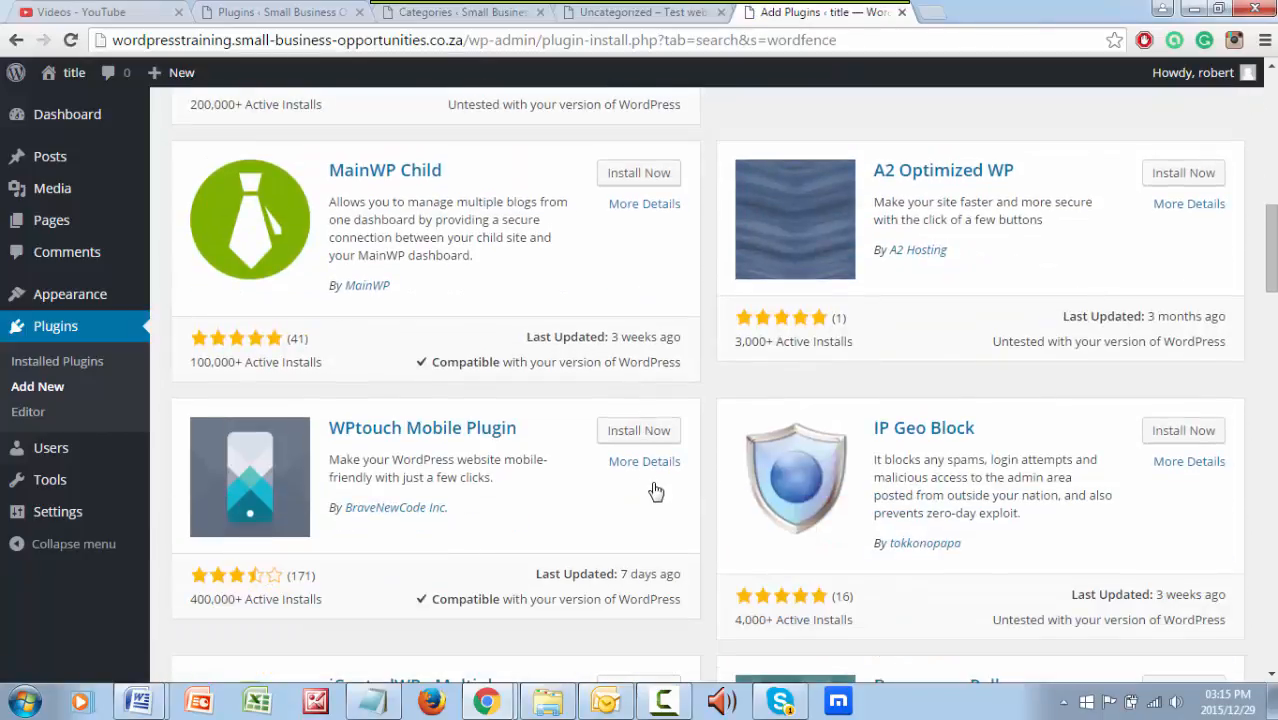
{"action": "scroll", "coordinate": [653, 479], "scroll_direction": "up", "scroll_amount": 8}
{"action": "scroll", "coordinate": [657, 470], "scroll_direction": "up", "scroll_amount": 6}
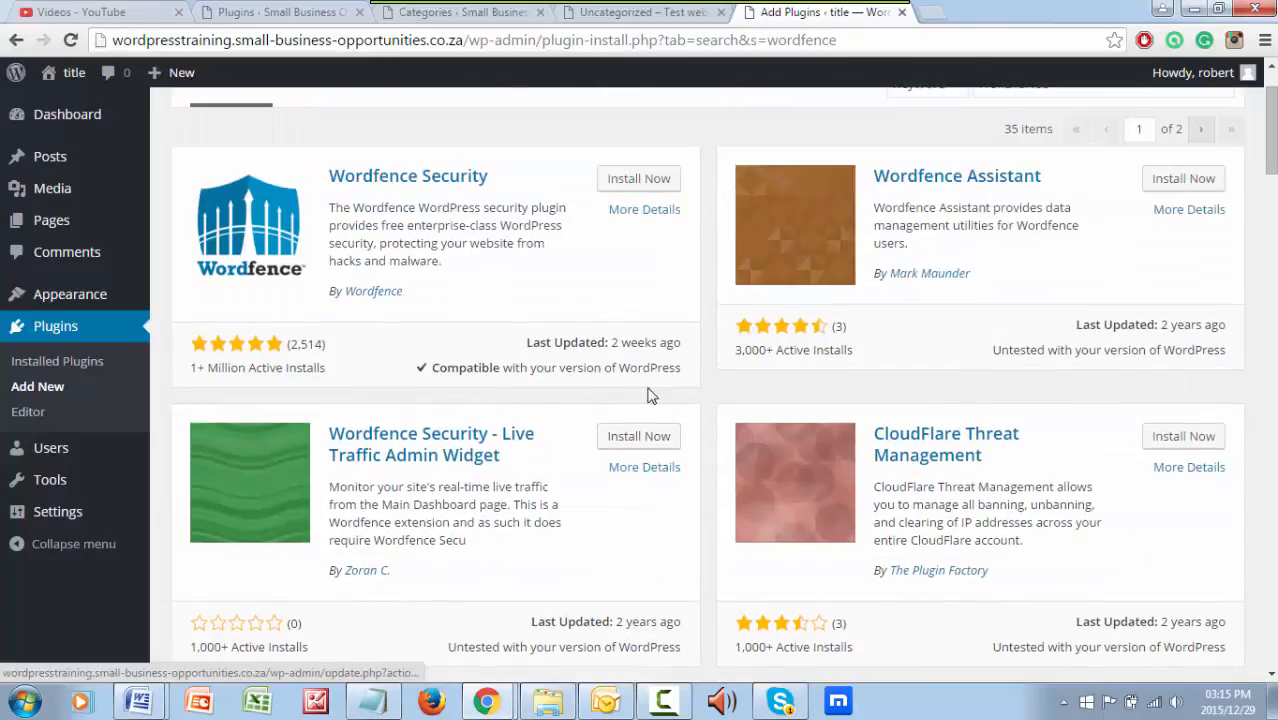
{"action": "scroll", "coordinate": [645, 391], "scroll_direction": "up", "scroll_amount": 1}
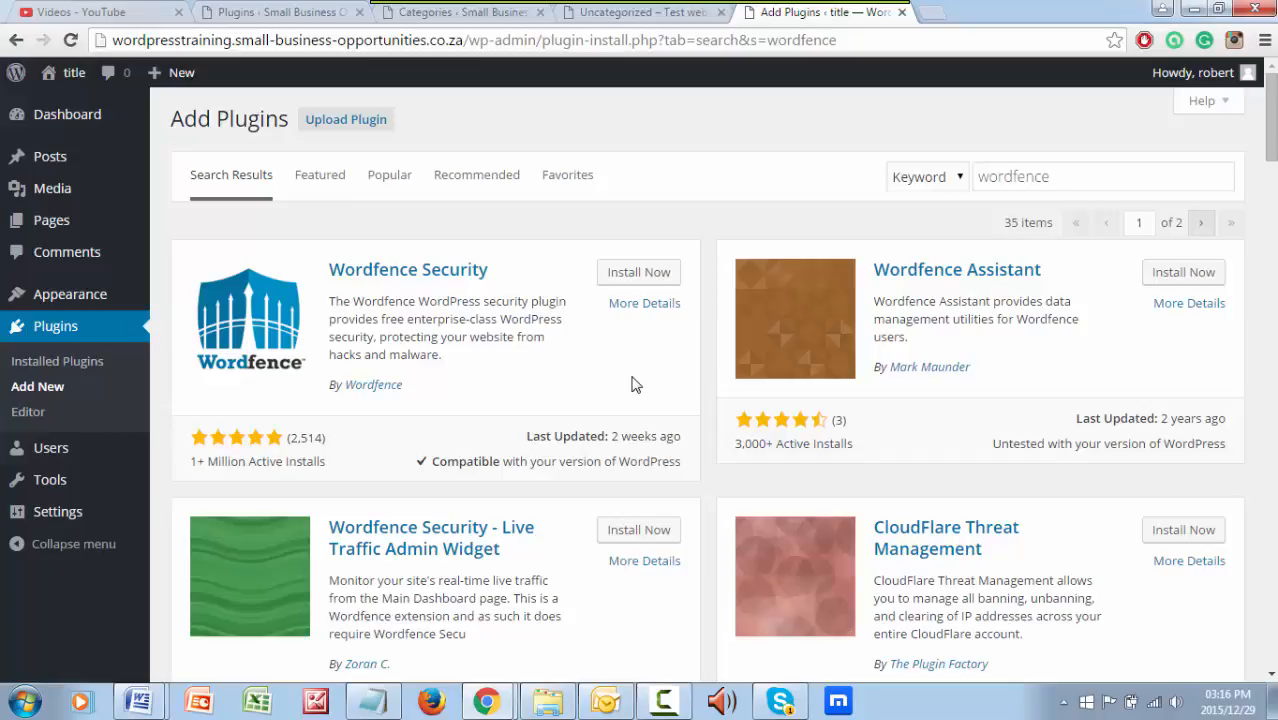
{"action": "scroll", "coordinate": [728, 470], "scroll_direction": "down", "scroll_amount": 9}
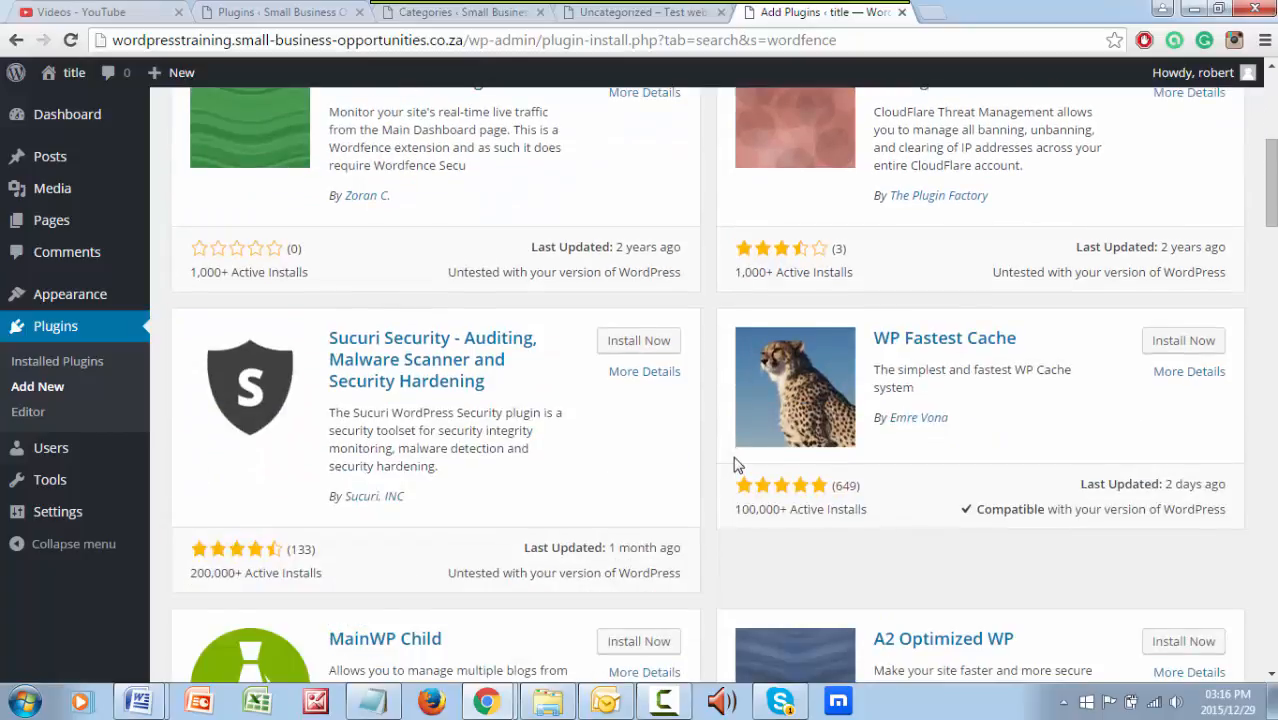
{"action": "scroll", "coordinate": [716, 500], "scroll_direction": "down", "scroll_amount": 3}
{"action": "scroll", "coordinate": [702, 488], "scroll_direction": "up", "scroll_amount": 11}
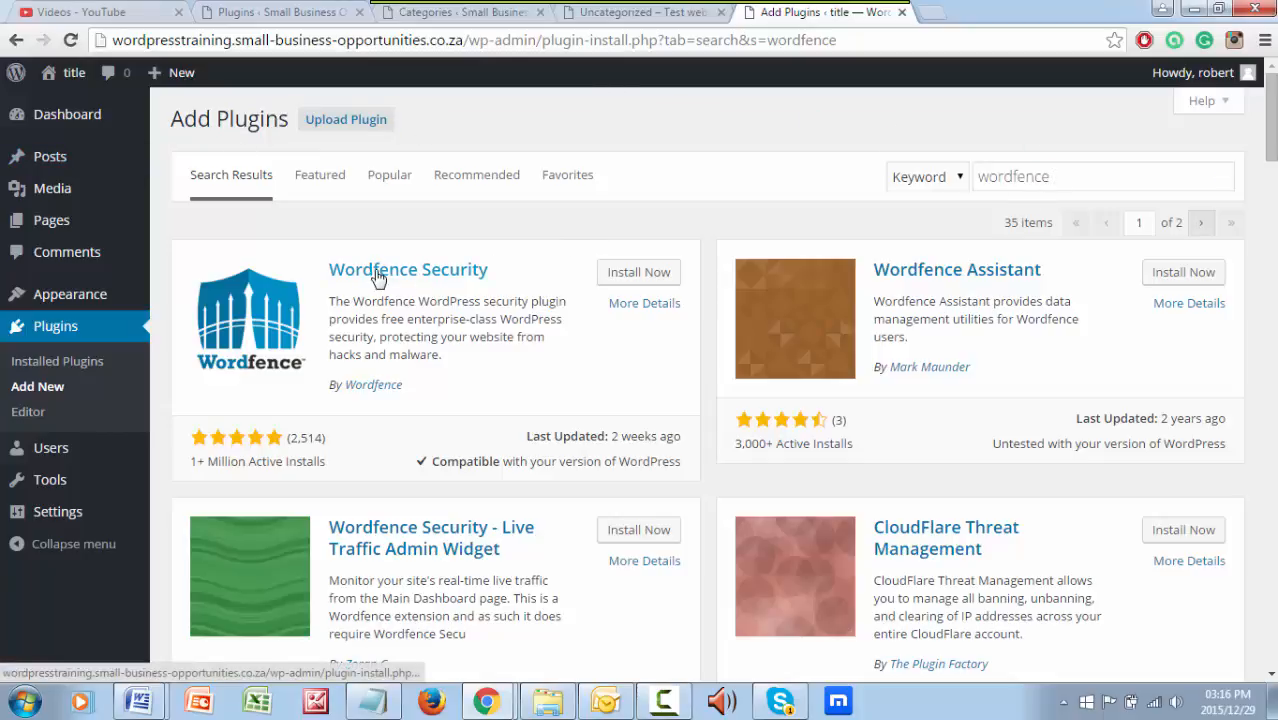
Install and activate the Wordfence Security plugin, and dismiss its welcome tour without entering an alert e-mail
{"action": "left_click", "coordinate": [617, 281]}
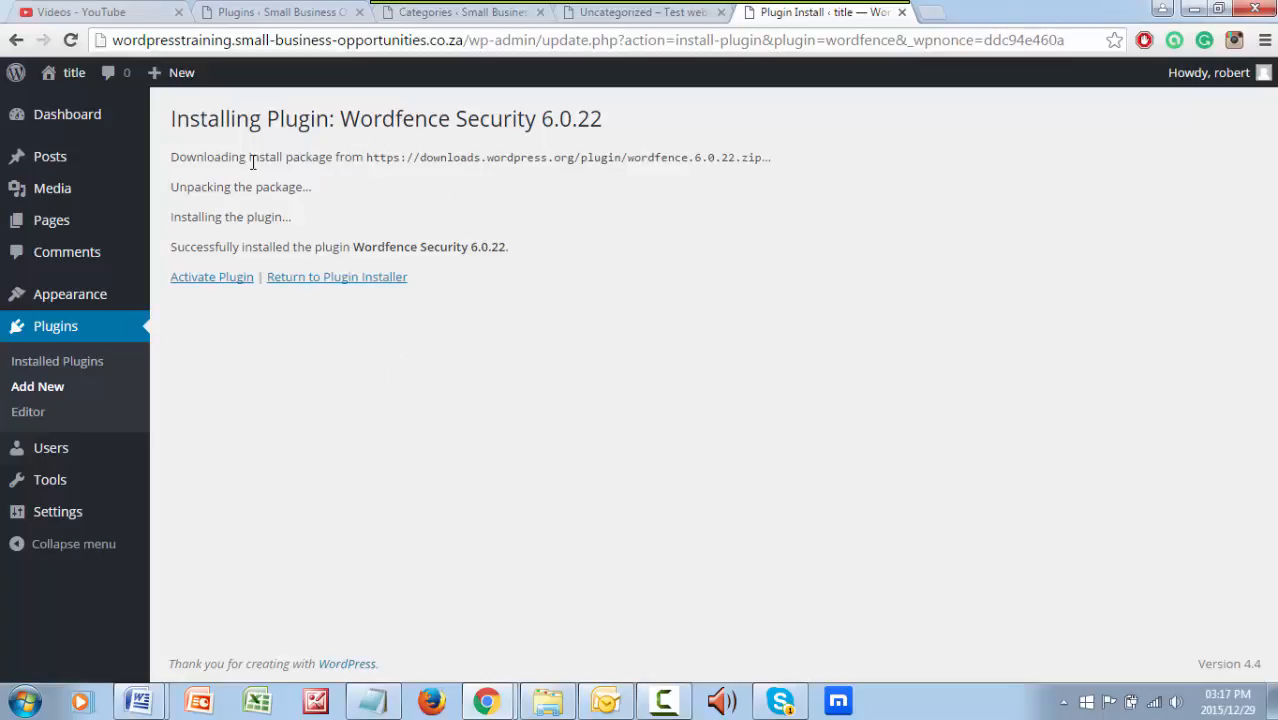
{"action": "left_click", "coordinate": [225, 280]}
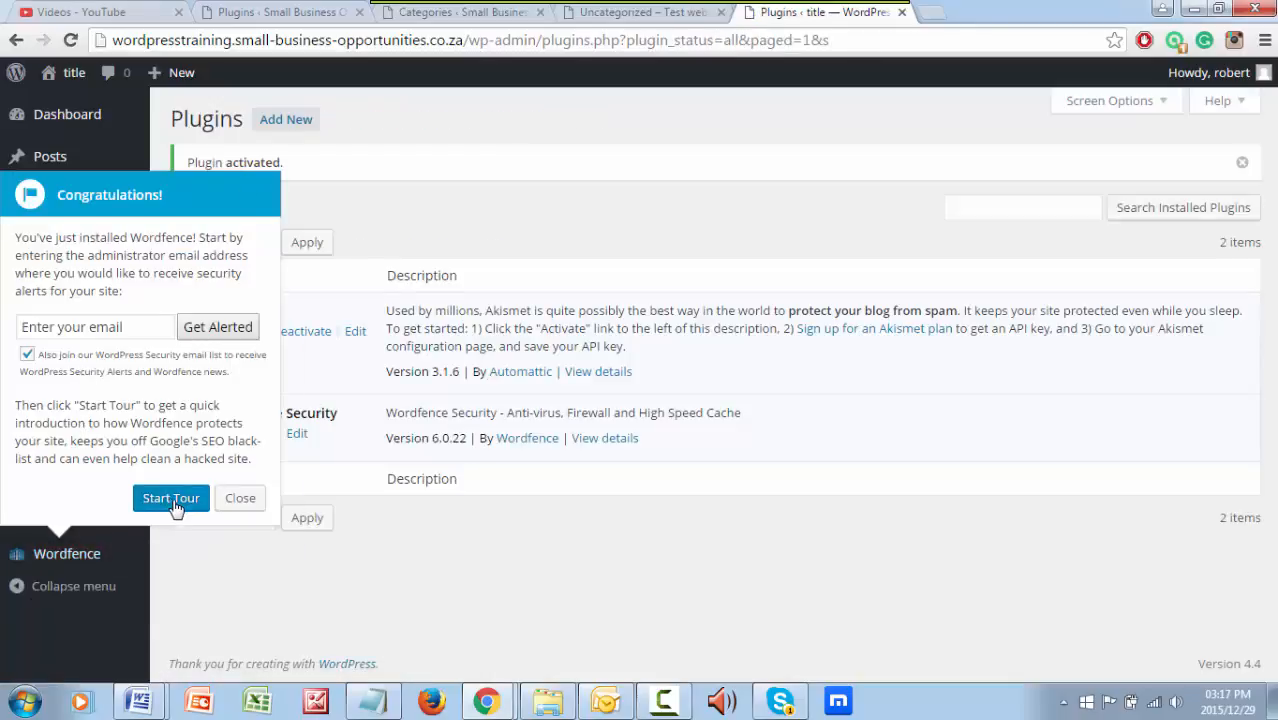
{"action": "left_click", "coordinate": [240, 505]}
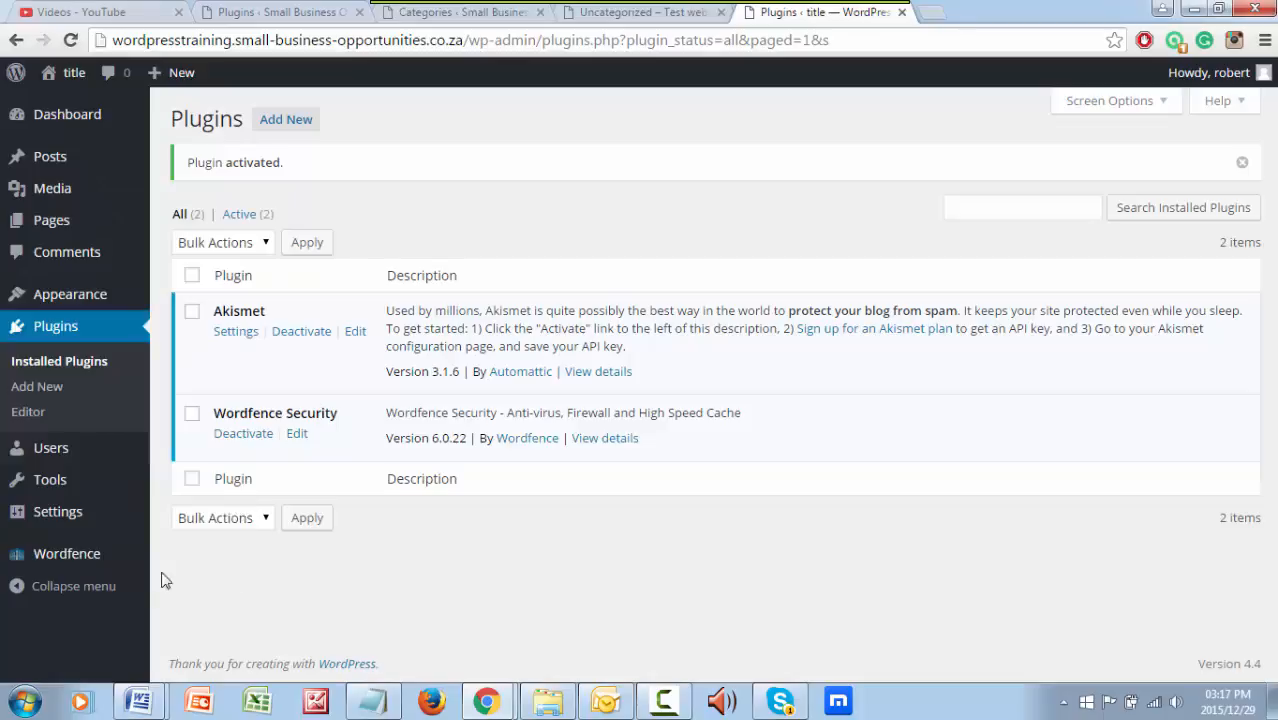
End the welcome tour on the Wordfence Scan page and look over the page down to its New Issues section
{"action": "left_click", "coordinate": [57, 567]}
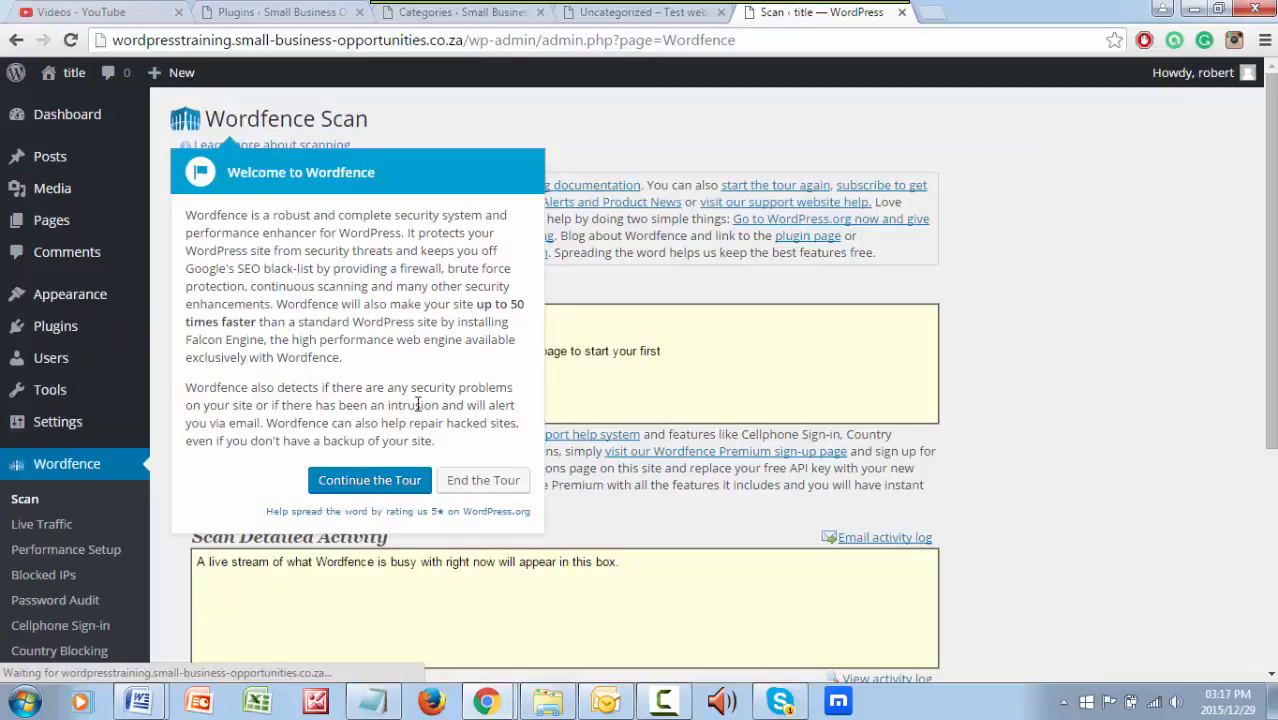
{"action": "left_click", "coordinate": [496, 480]}
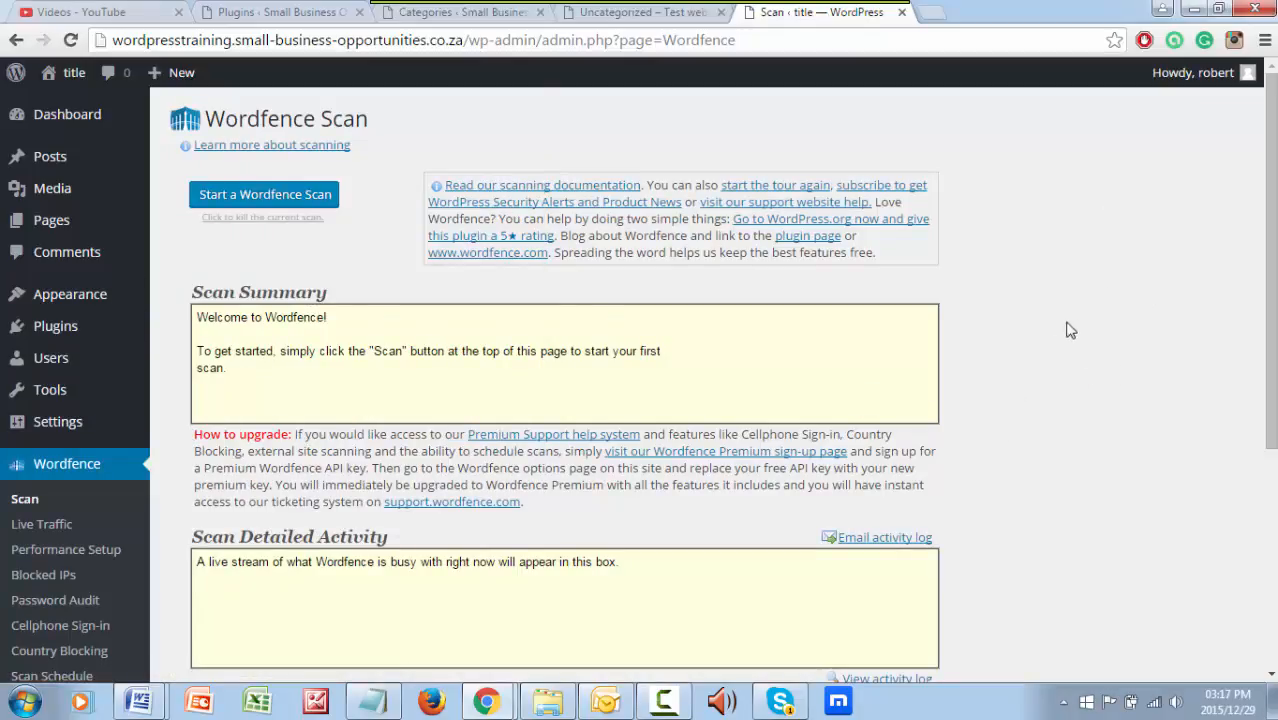
{"action": "scroll", "coordinate": [1066, 324], "scroll_direction": "down", "scroll_amount": 1}
{"action": "scroll", "coordinate": [1070, 325], "scroll_direction": "down", "scroll_amount": 3}
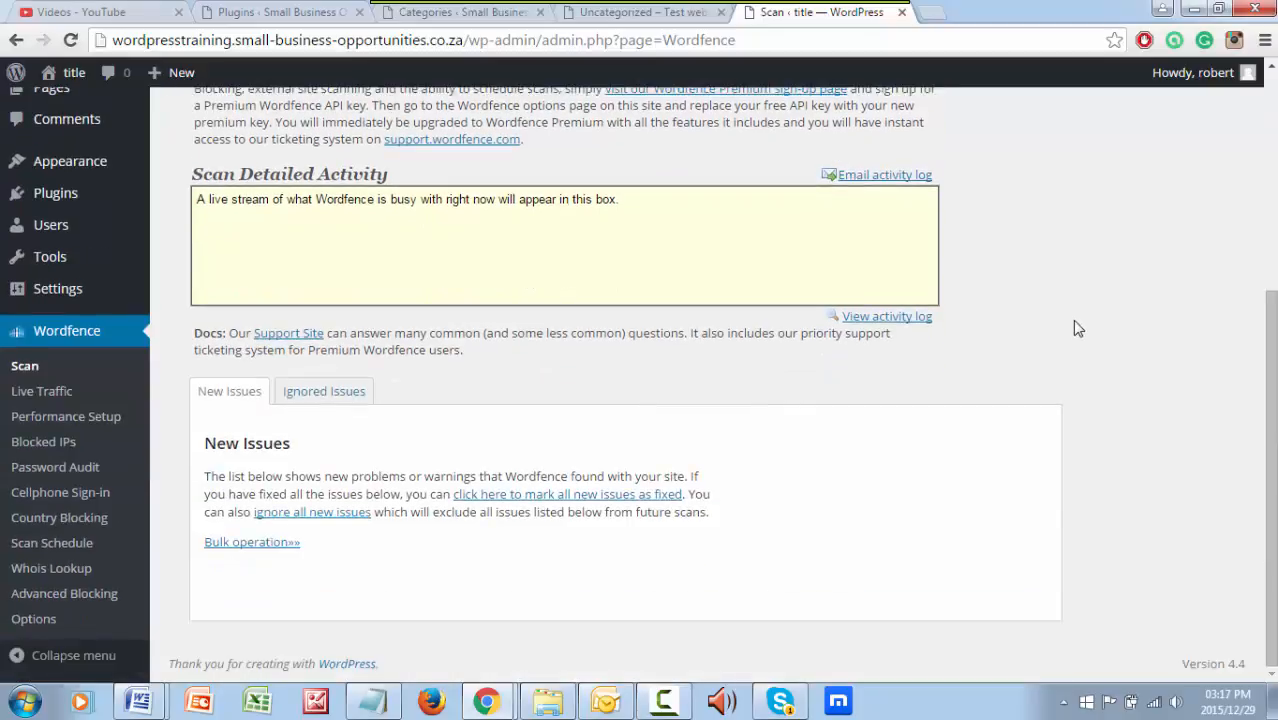
{"action": "scroll", "coordinate": [1077, 328], "scroll_direction": "up", "scroll_amount": 4}
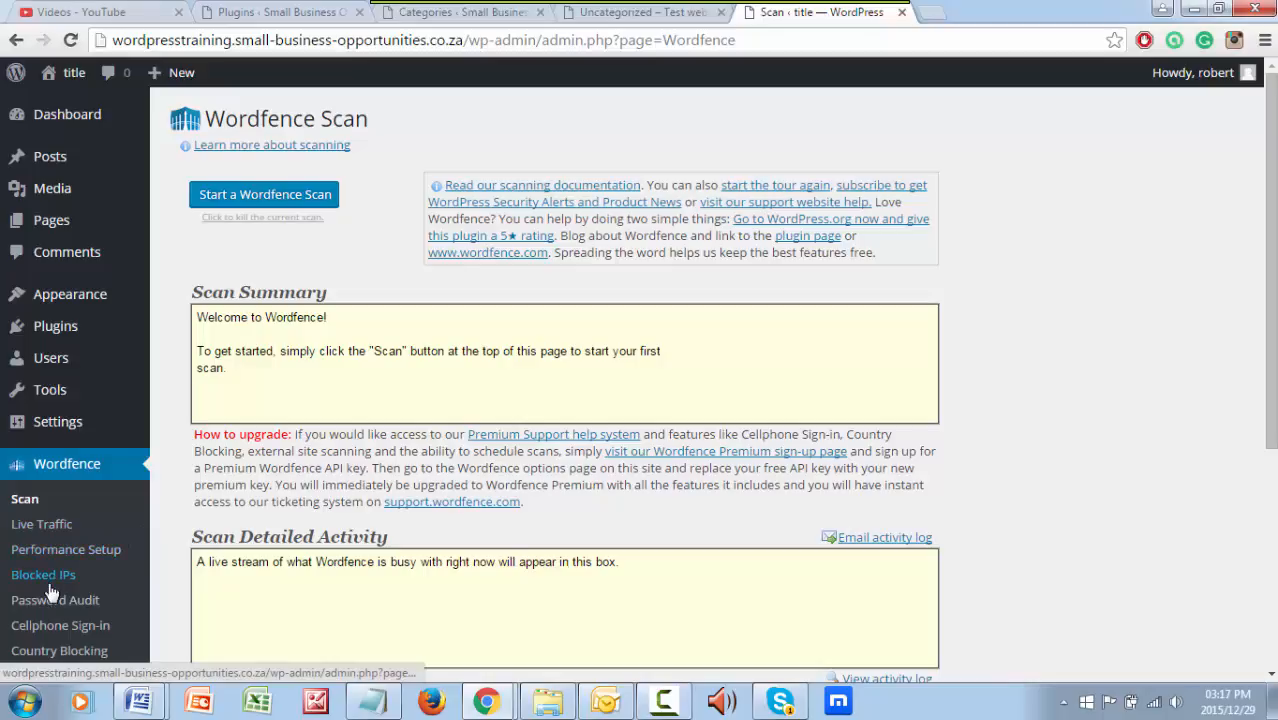
Review the list of Wordfence pages from Scan through to Options, and reload the Wordfence Scan page
{"action": "scroll", "coordinate": [50, 595], "scroll_direction": "down", "scroll_amount": 3}
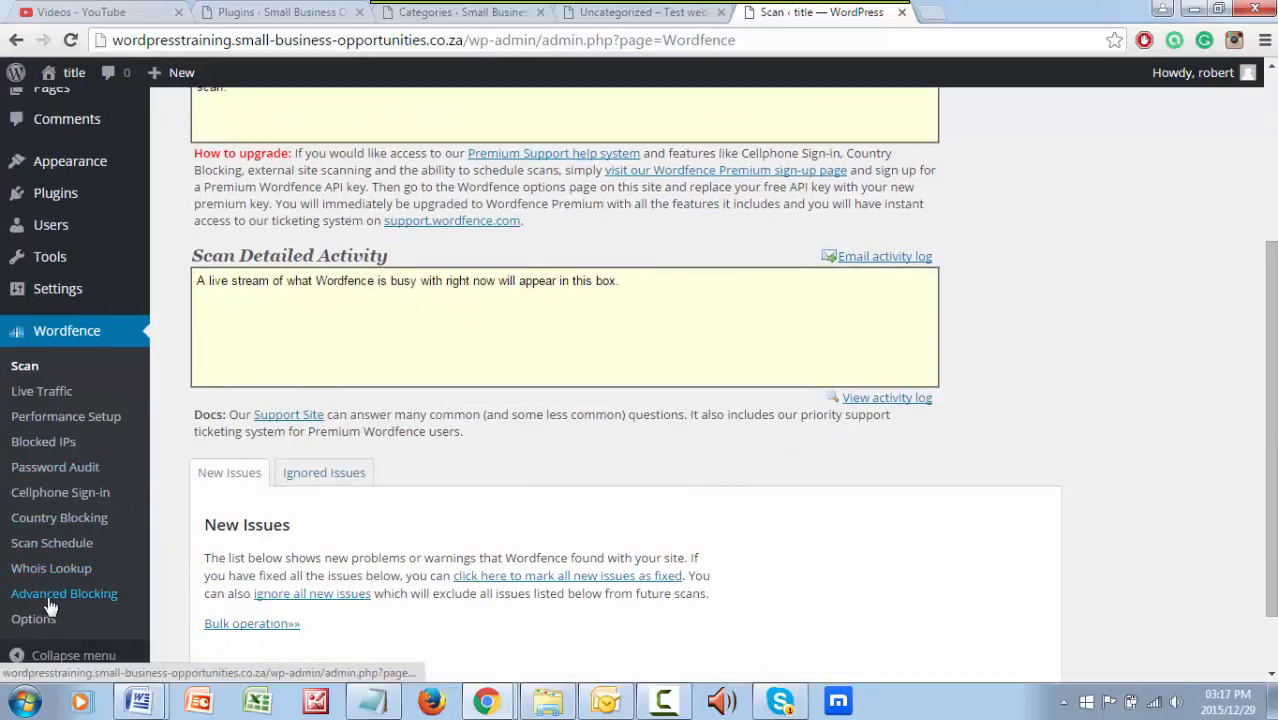
{"action": "scroll", "coordinate": [48, 606], "scroll_direction": "up", "scroll_amount": 1}
{"action": "scroll", "coordinate": [50, 600], "scroll_direction": "down", "scroll_amount": 1}
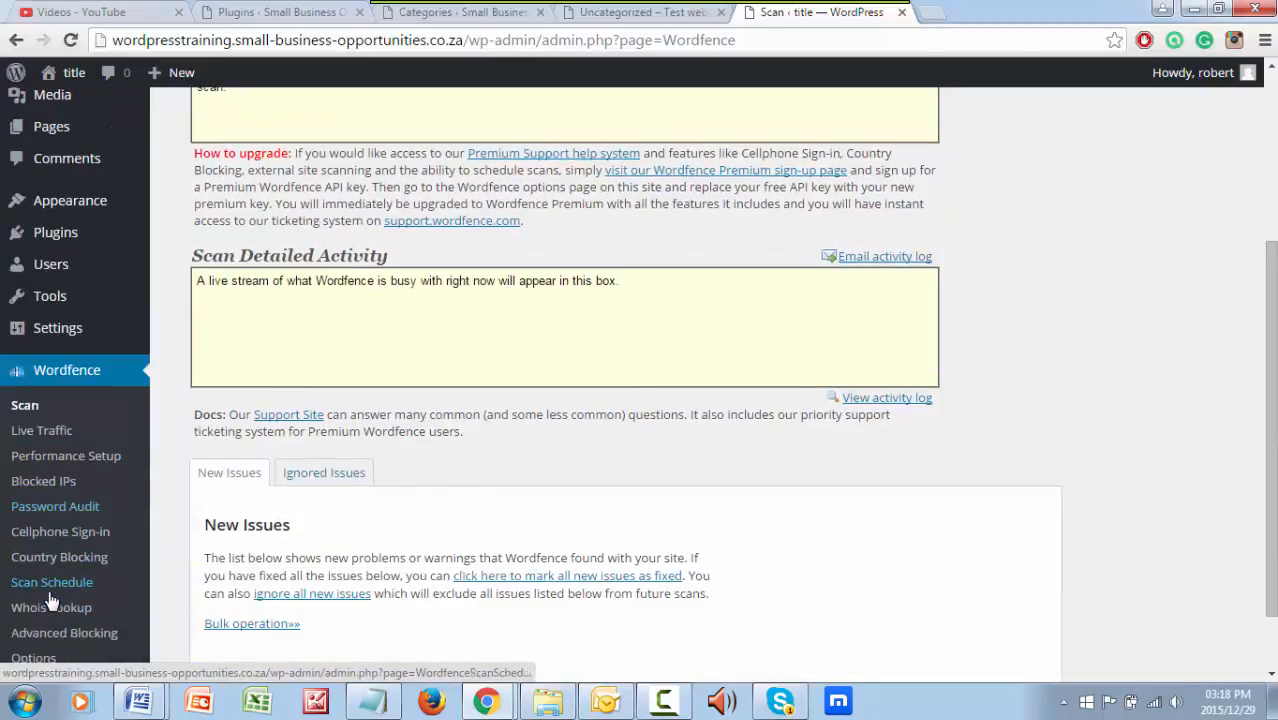
{"action": "scroll", "coordinate": [1032, 350], "scroll_direction": "up", "scroll_amount": 2}
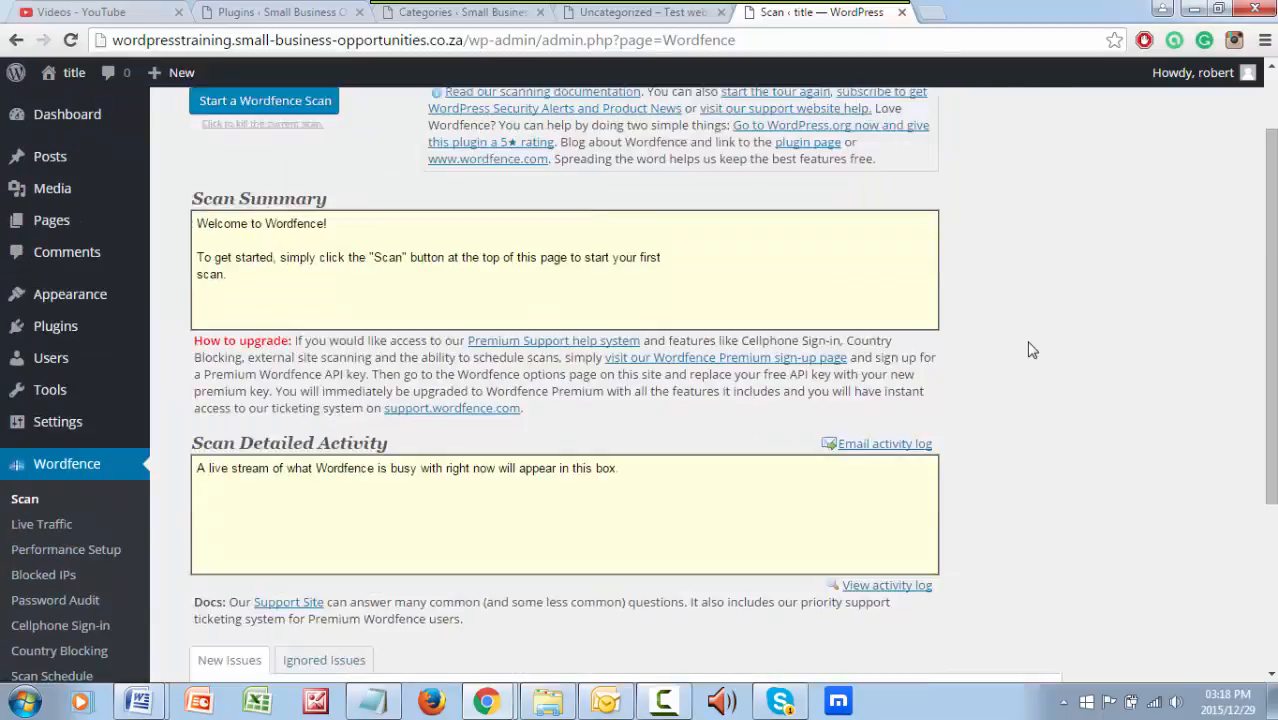
{"action": "scroll", "coordinate": [1032, 350], "scroll_direction": "up", "scroll_amount": 1}
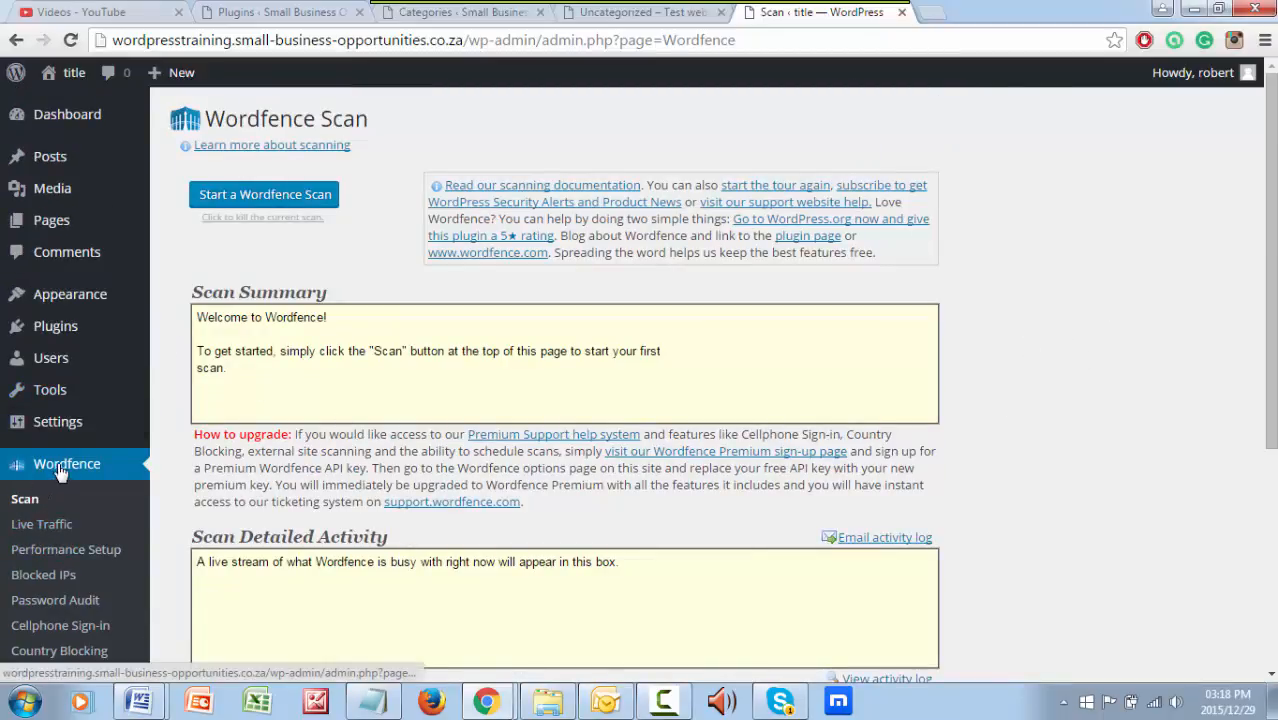
{"action": "left_click", "coordinate": [60, 423]}
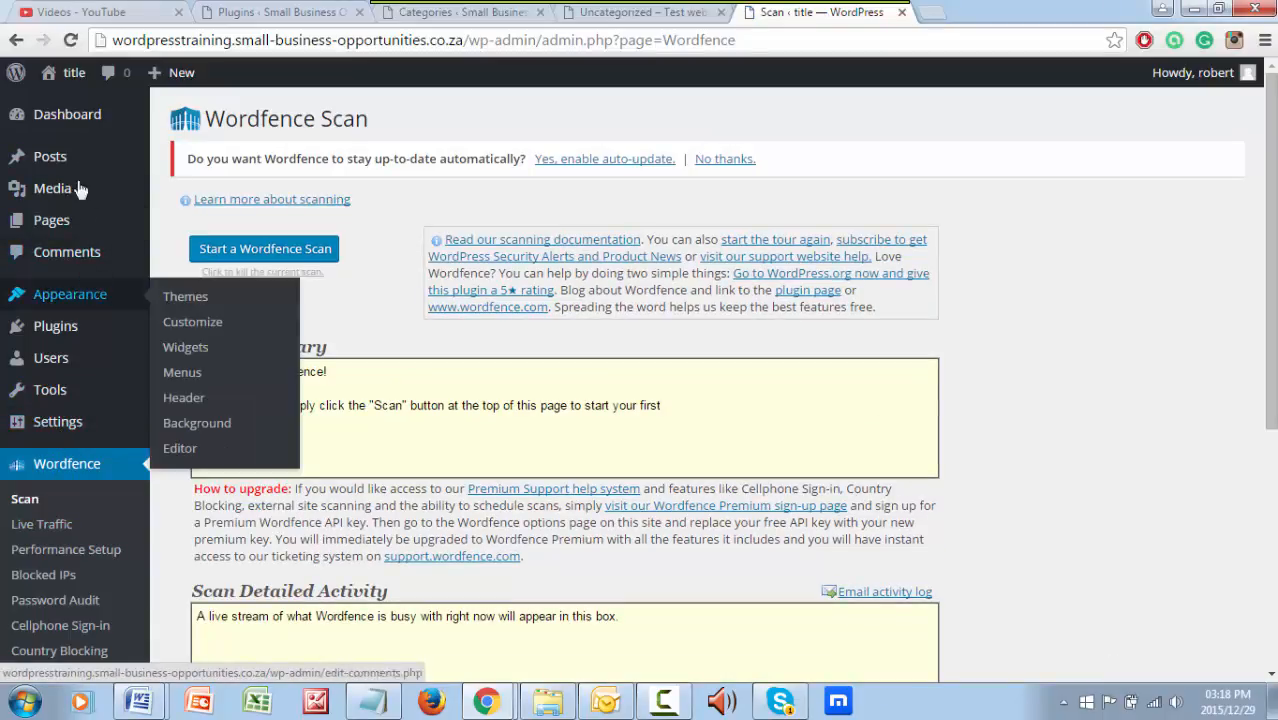
Open the site's dashboard and examine the Wordfence activity summary for blocked IPs, blocked countries and failed logins
{"action": "left_click", "coordinate": [70, 118]}
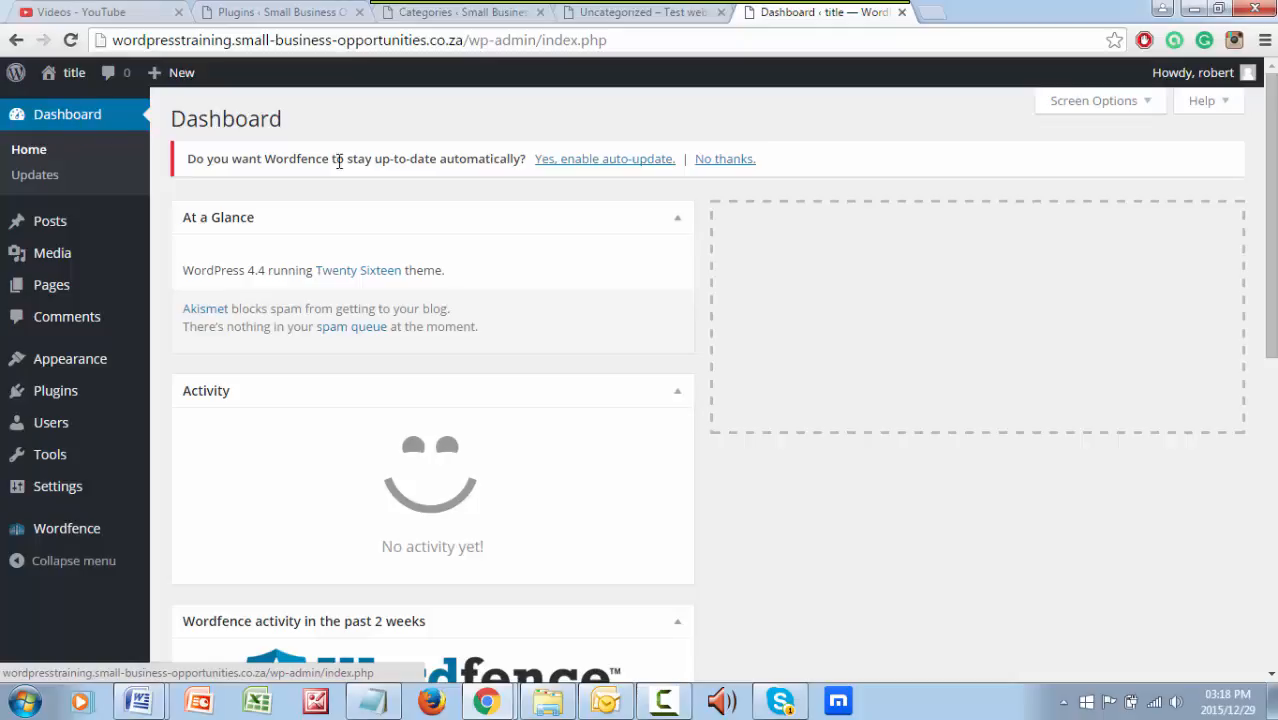
{"action": "scroll", "coordinate": [920, 528], "scroll_direction": "down", "scroll_amount": 7}
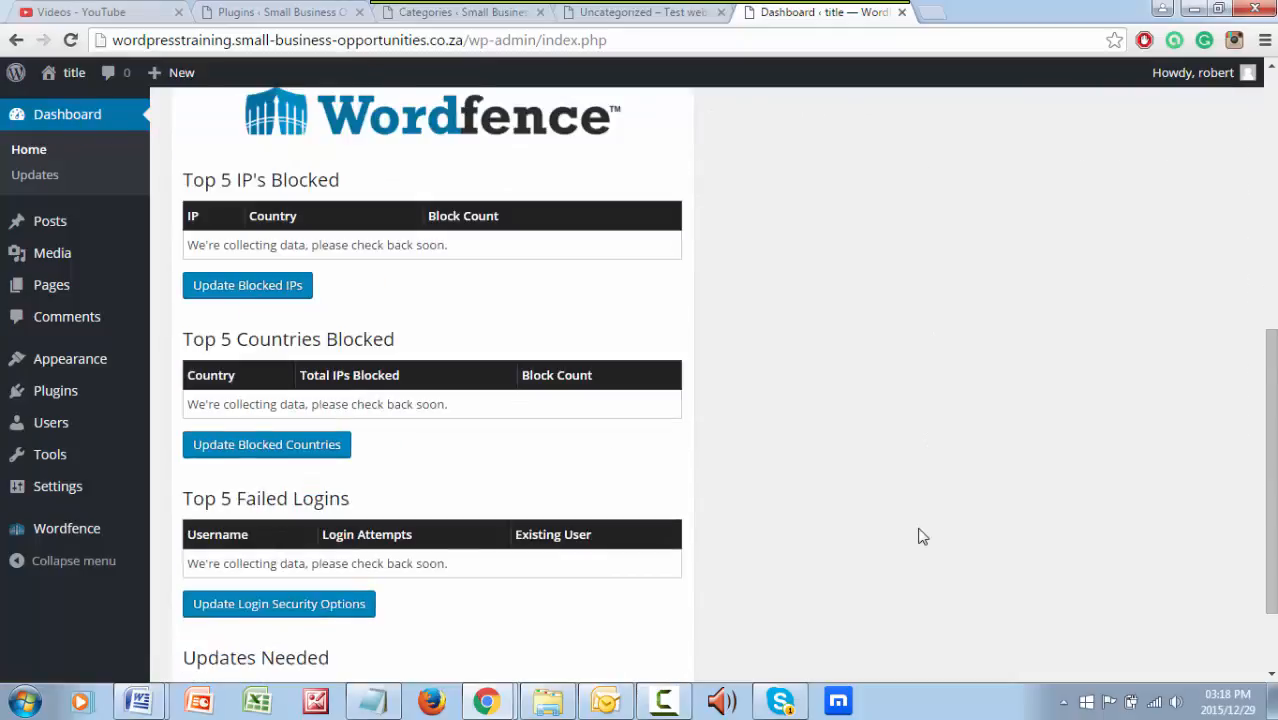
{"action": "scroll", "coordinate": [921, 536], "scroll_direction": "up", "scroll_amount": 7}
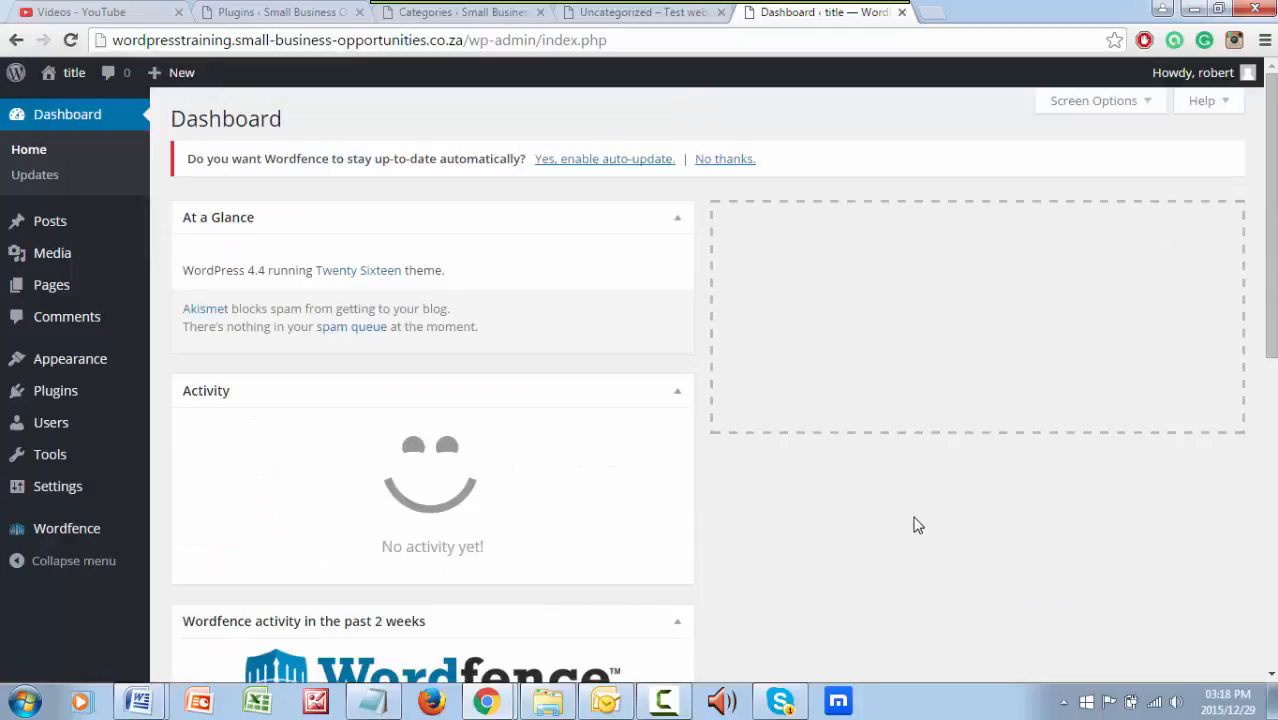